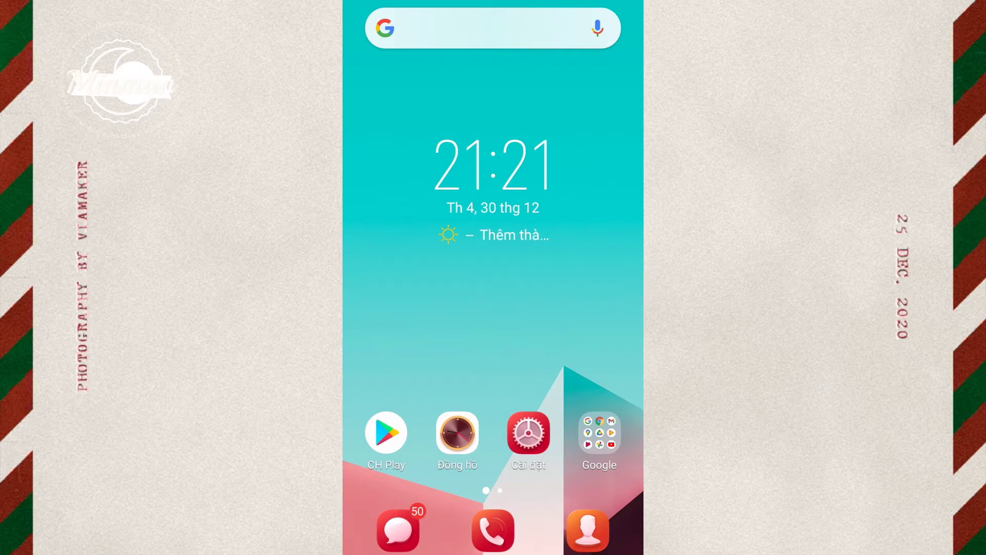
Build the mirrored two-Killua project with an overlay copy animated with Fall Bottom Right
drag(591, 308, 391, 308)
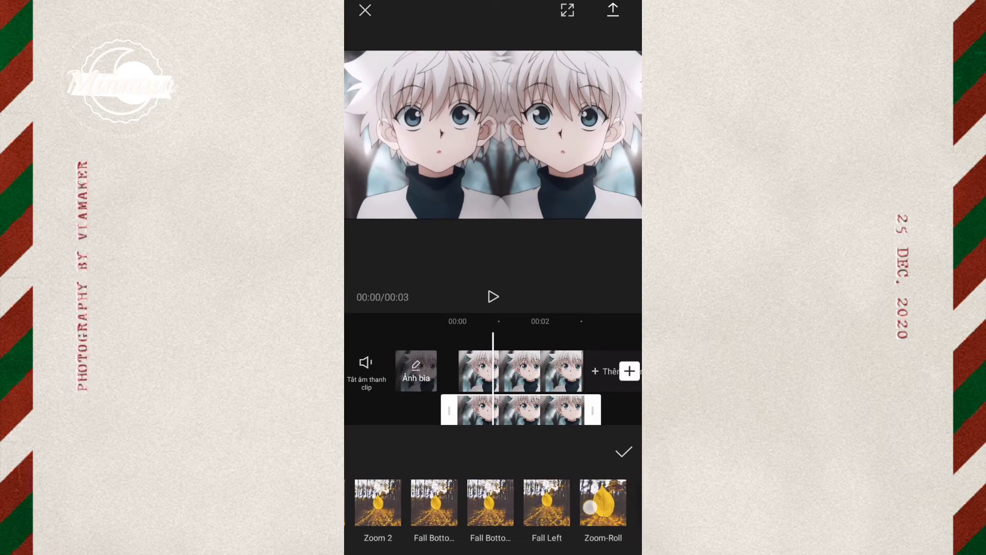
click(495, 502)
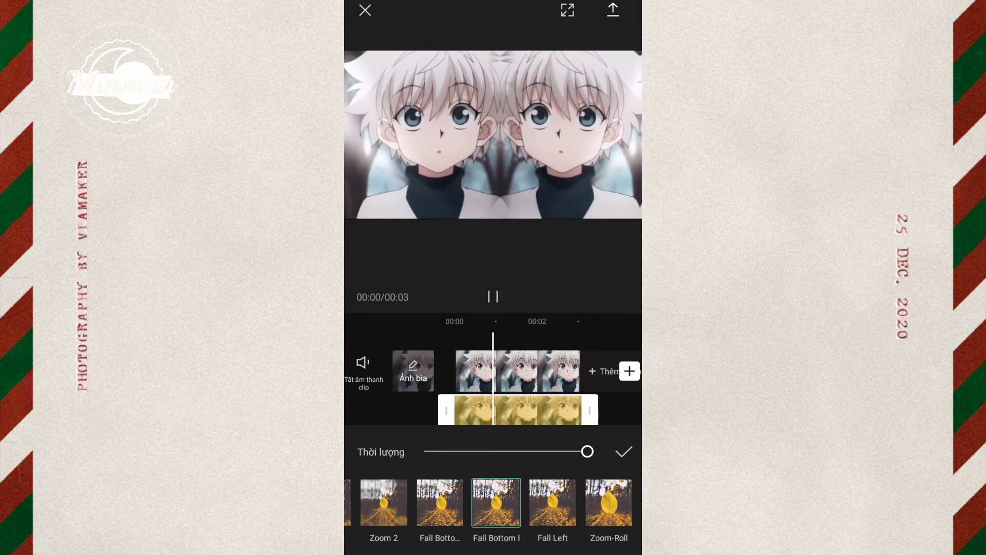
Apply a Combo animation to the main Killua clip as well
click(623, 452)
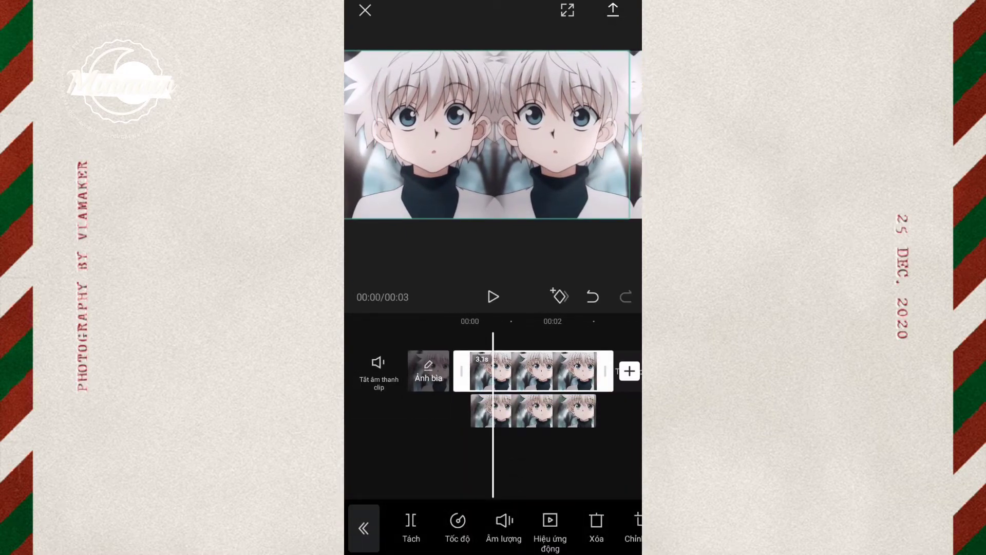
click(551, 529)
click(585, 526)
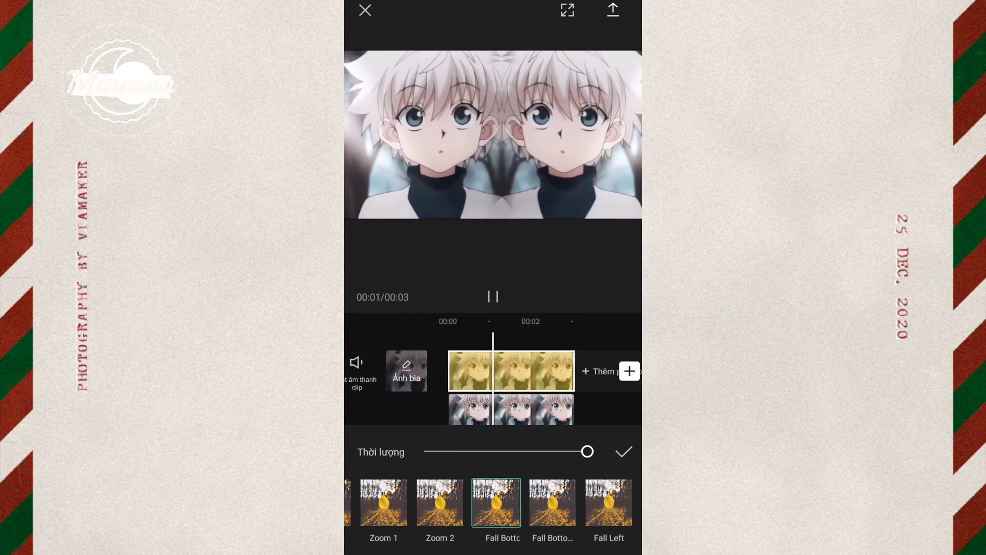
click(624, 451)
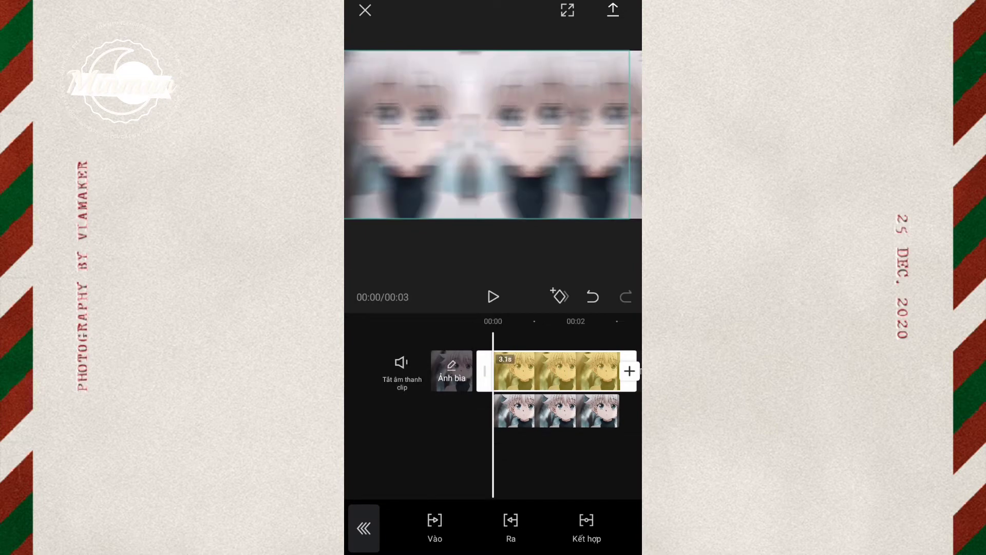
Play back the animated edit and bring up the 1080p, 30 fps export settings
click(364, 528)
click(363, 528)
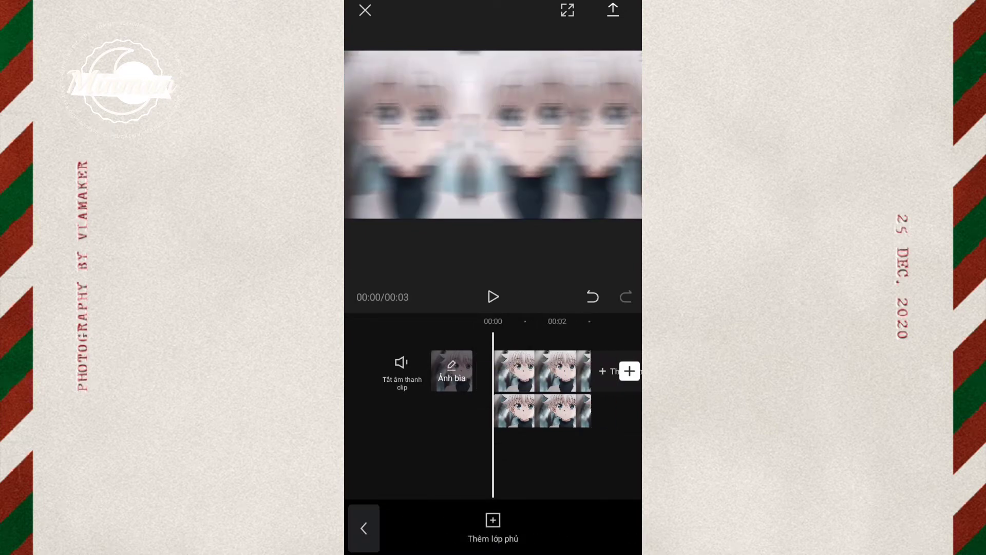
click(489, 296)
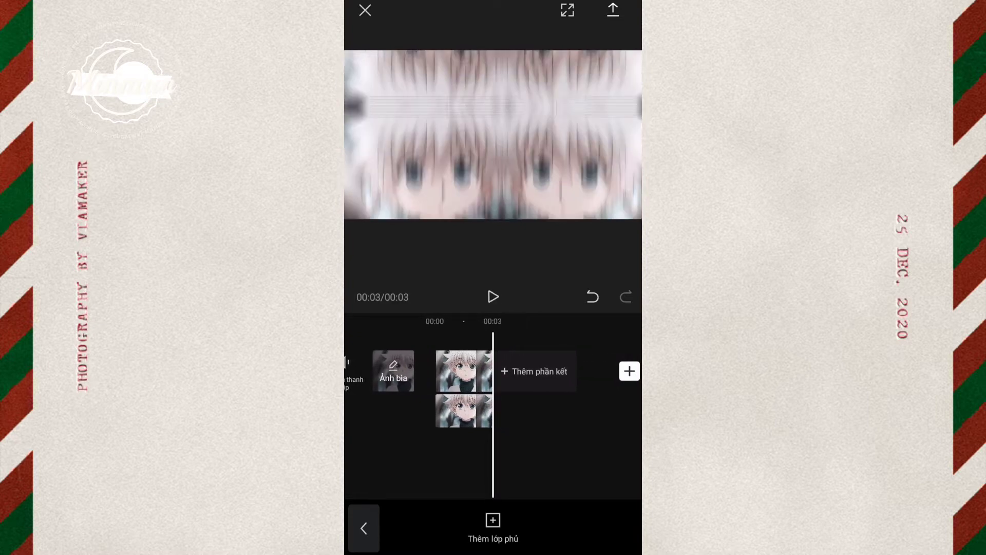
click(613, 10)
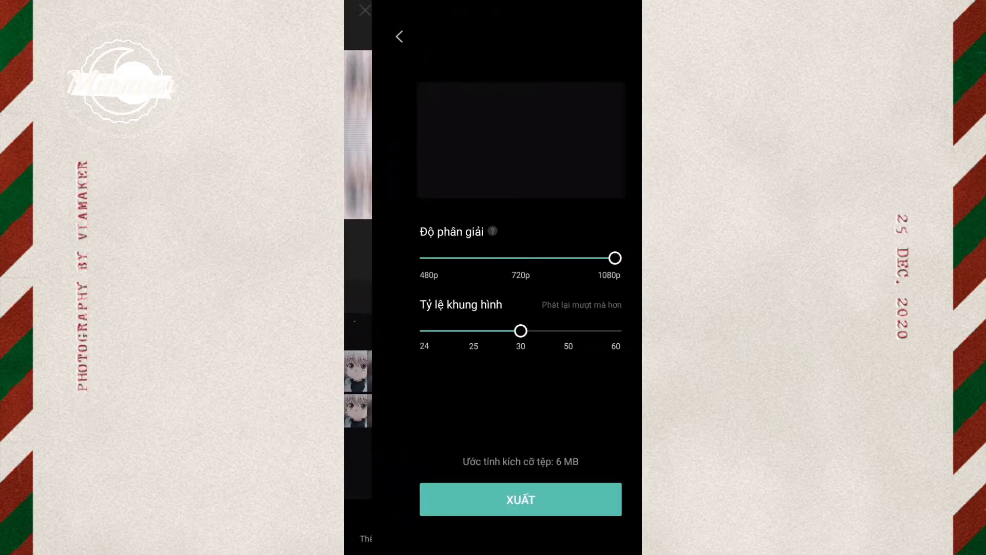
Export the edit at 1080p and add the exported 3-second video to the timeline
click(492, 498)
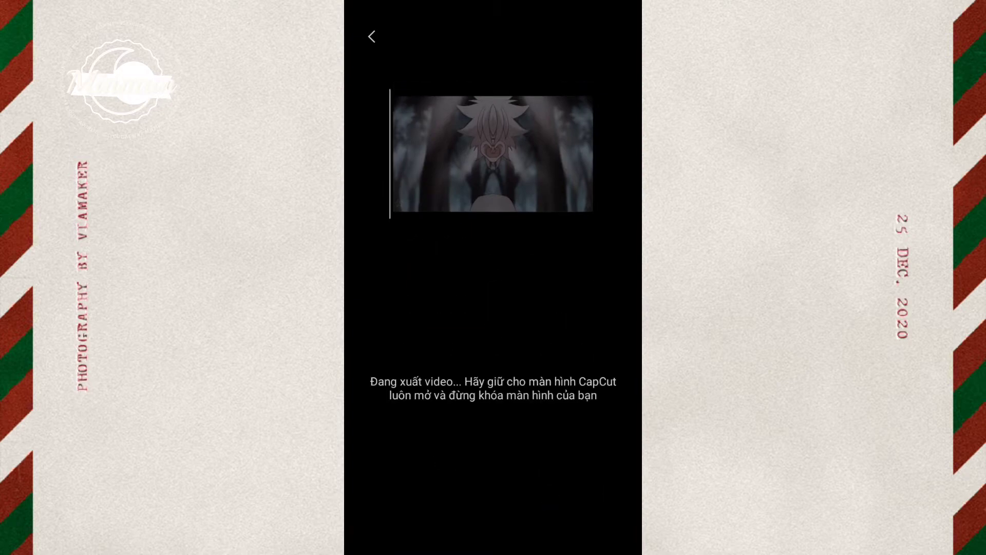
click(370, 46)
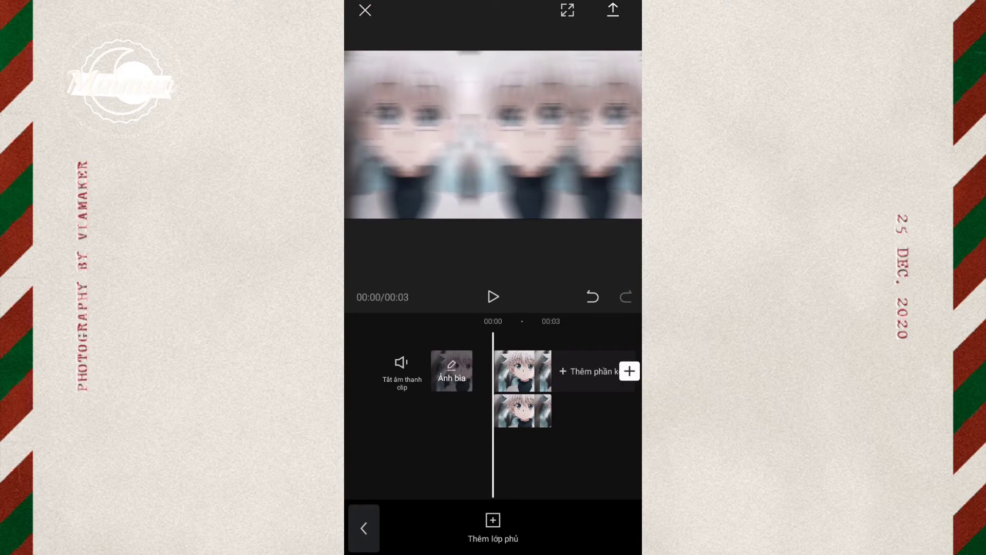
click(428, 127)
click(591, 528)
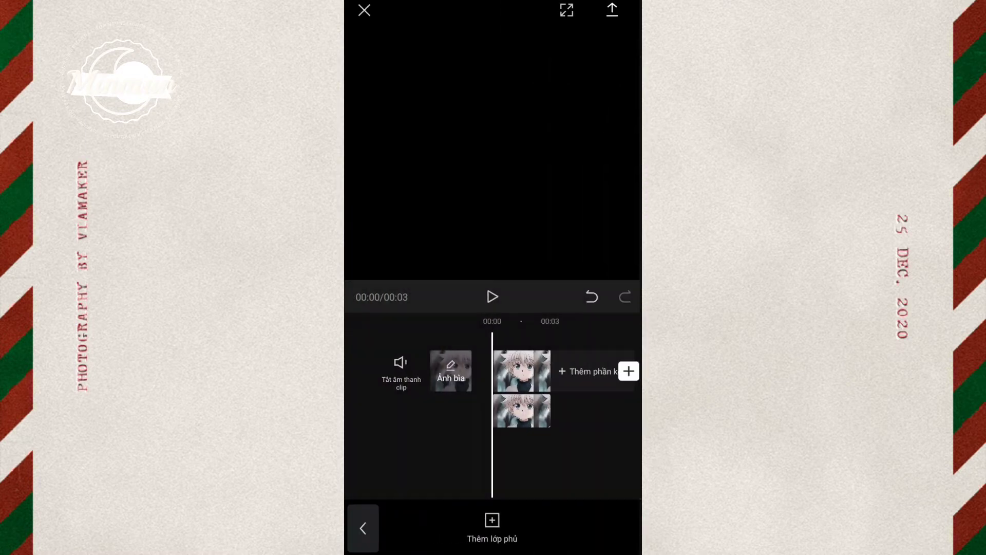
drag(564, 445, 503, 445)
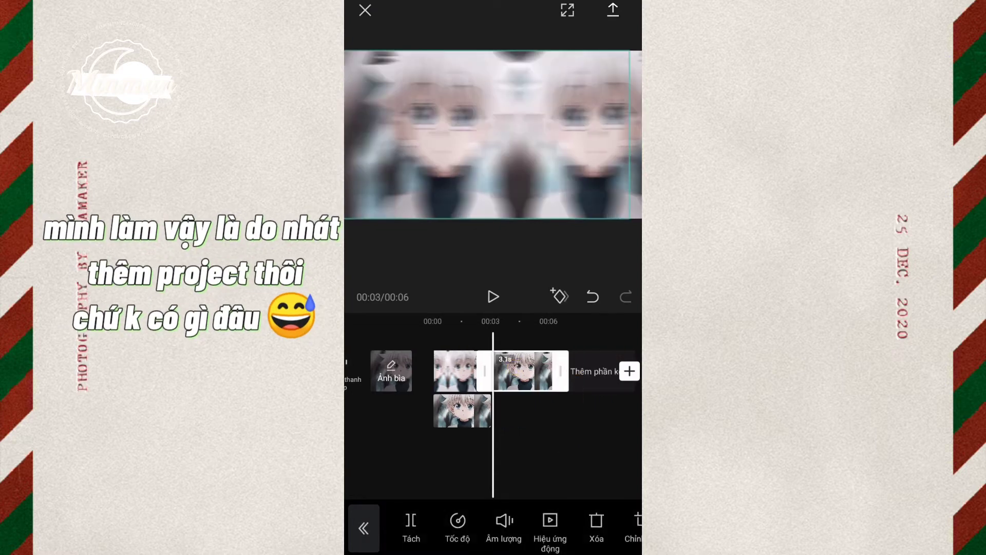
click(458, 417)
Delete the old overlay clip and add the Killua still image after the exported clip
click(595, 522)
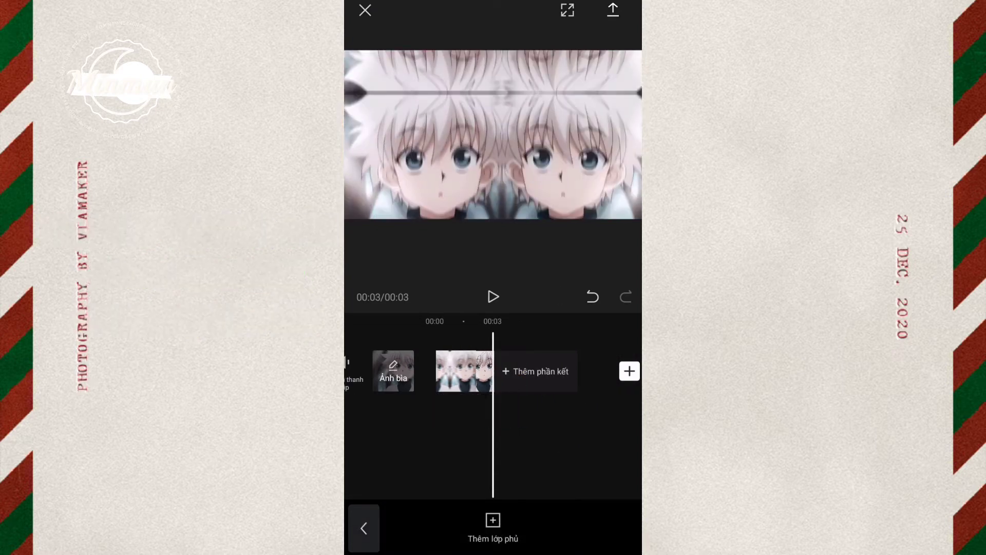
click(493, 524)
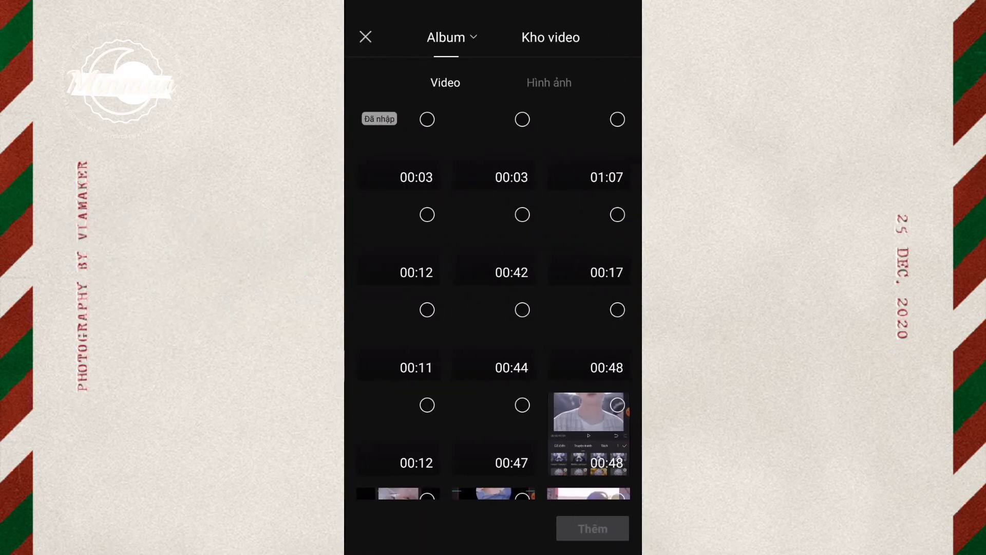
click(560, 78)
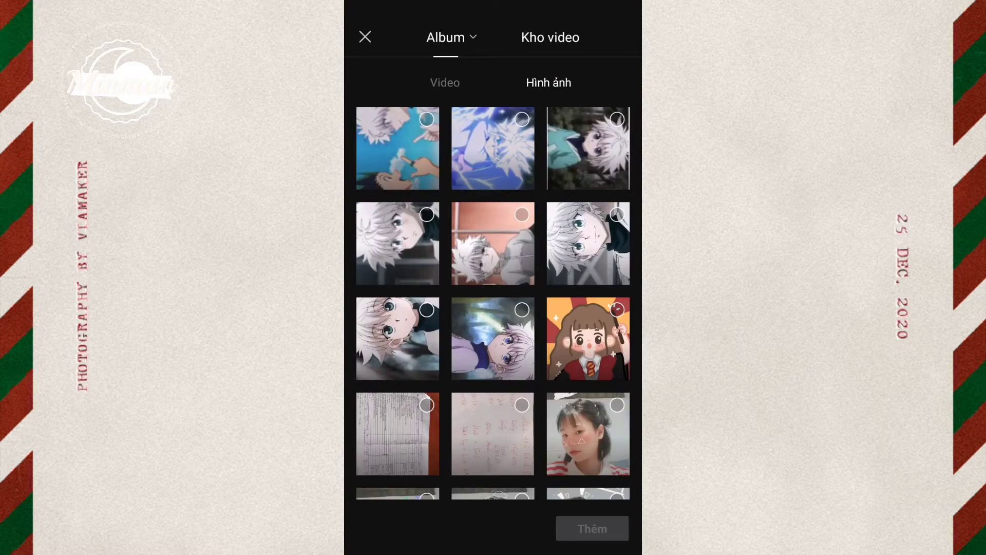
click(588, 243)
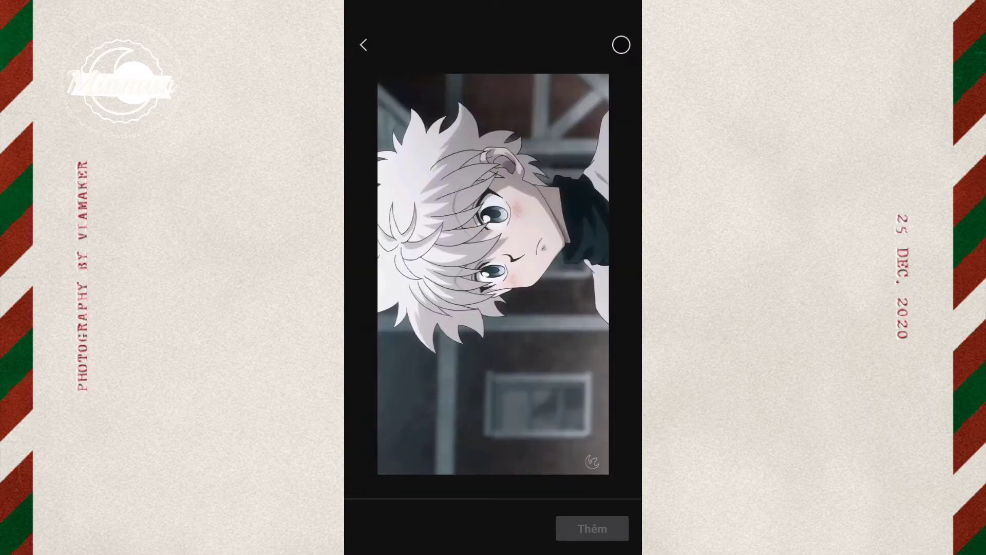
click(620, 45)
click(606, 527)
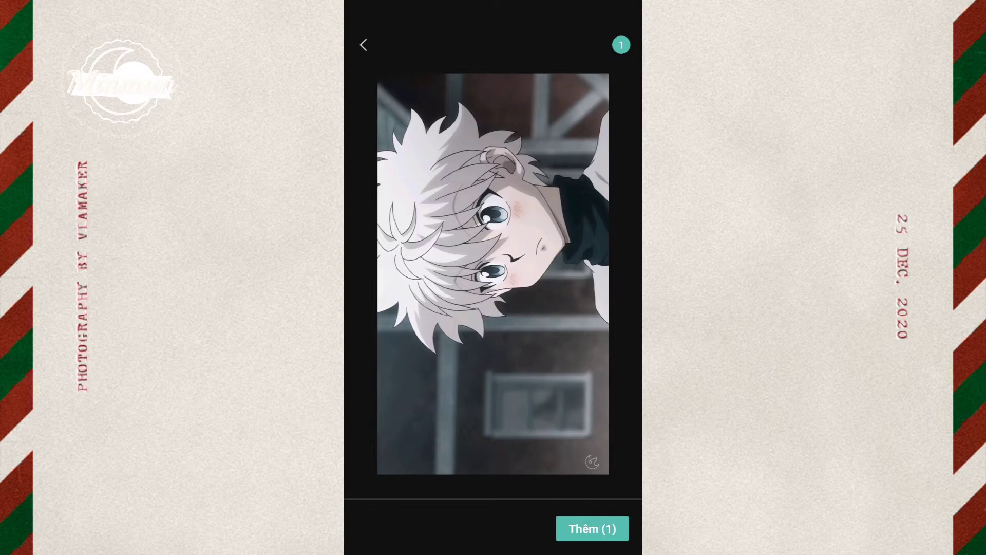
Rotate the Killua image 90 degrees upright and open the transition between the clips
click(496, 371)
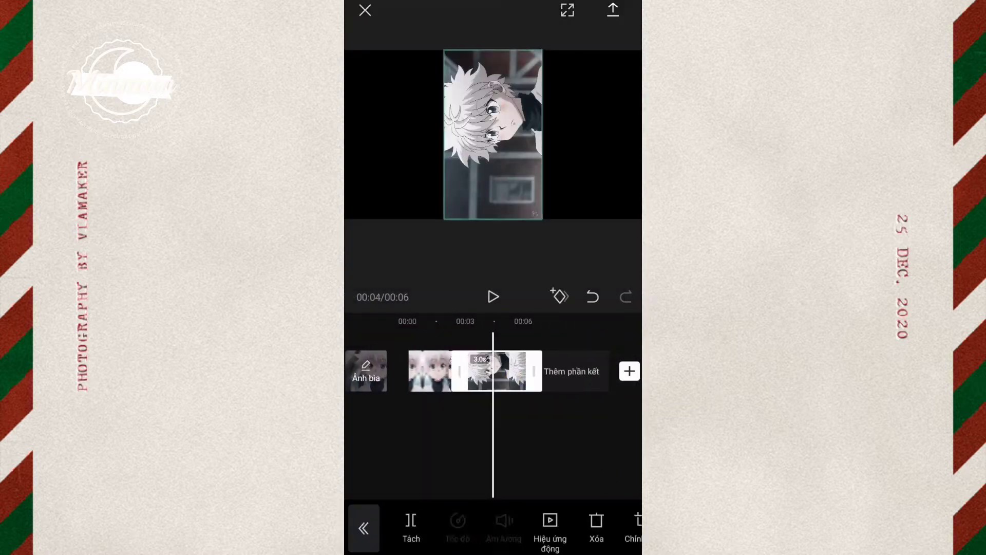
drag(591, 529, 411, 529)
click(417, 527)
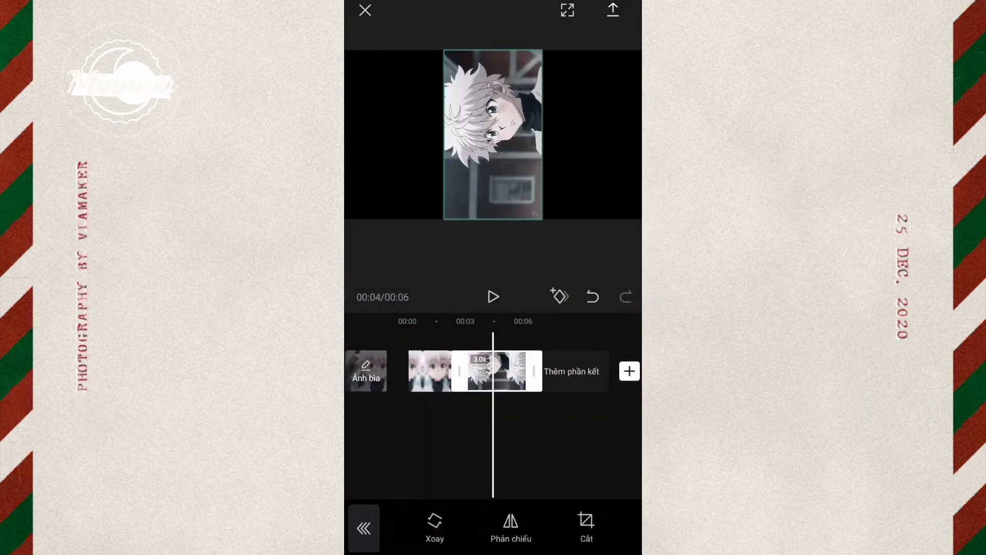
click(435, 524)
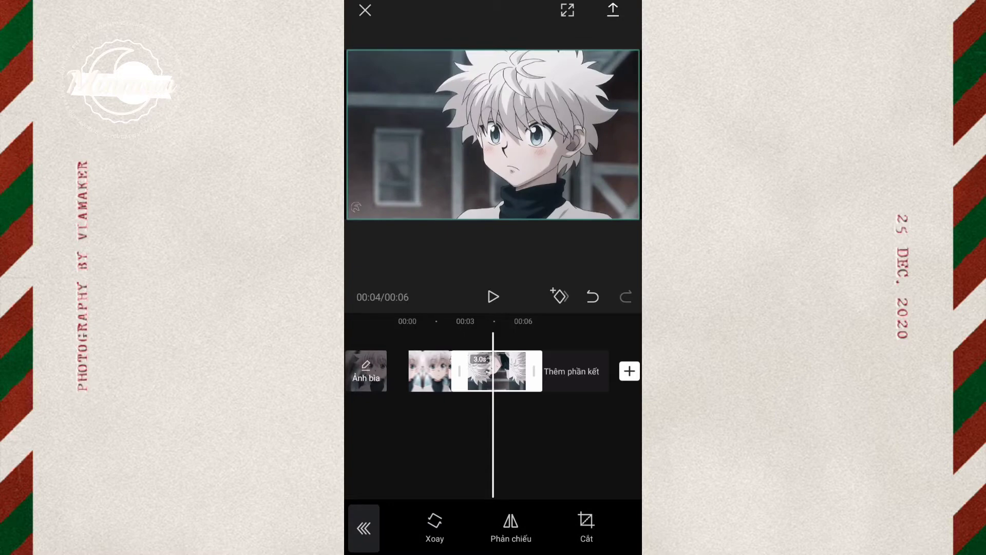
click(363, 528)
click(547, 374)
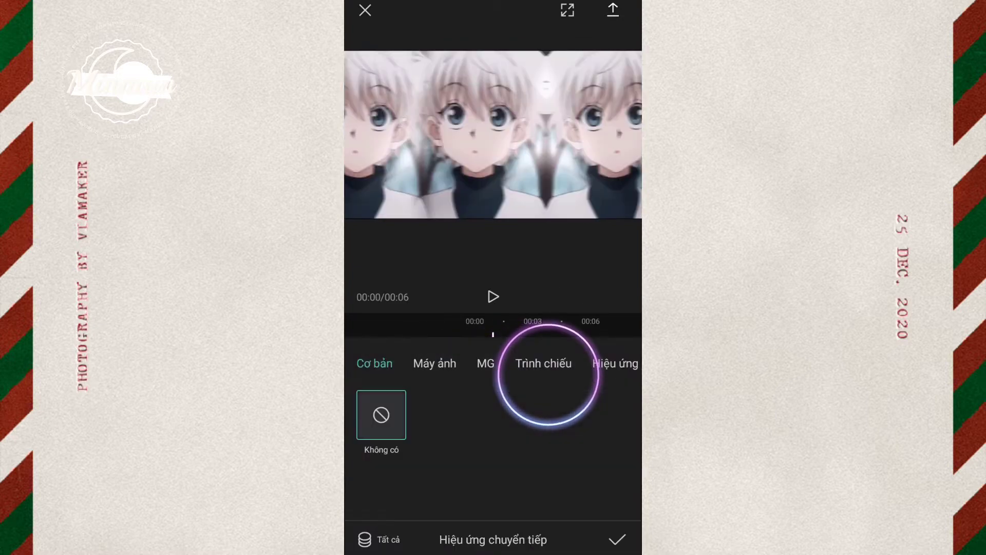
Join the two clips with the 1.5s camera-style Up transition and bring up export settings
click(434, 363)
drag(555, 467, 434, 470)
click(624, 415)
click(515, 415)
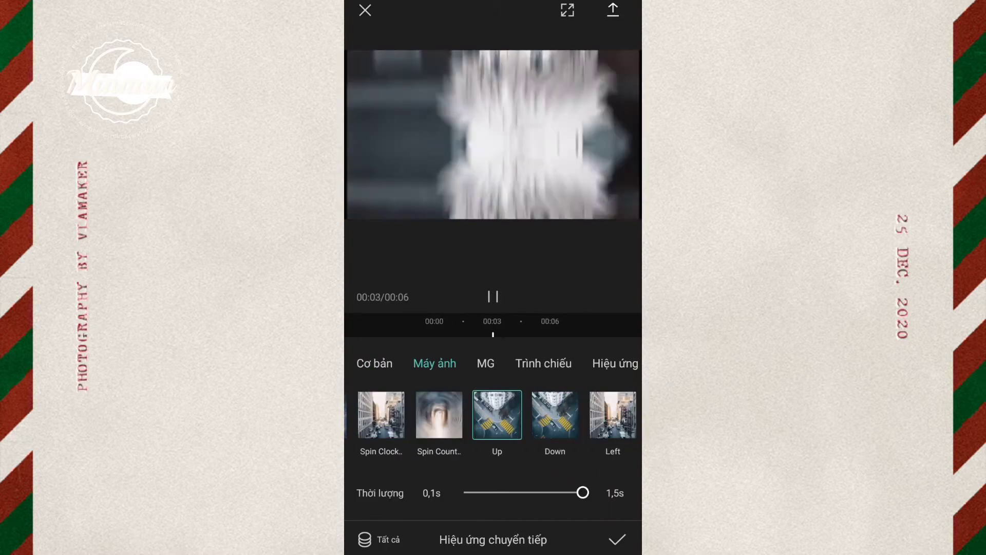
click(617, 539)
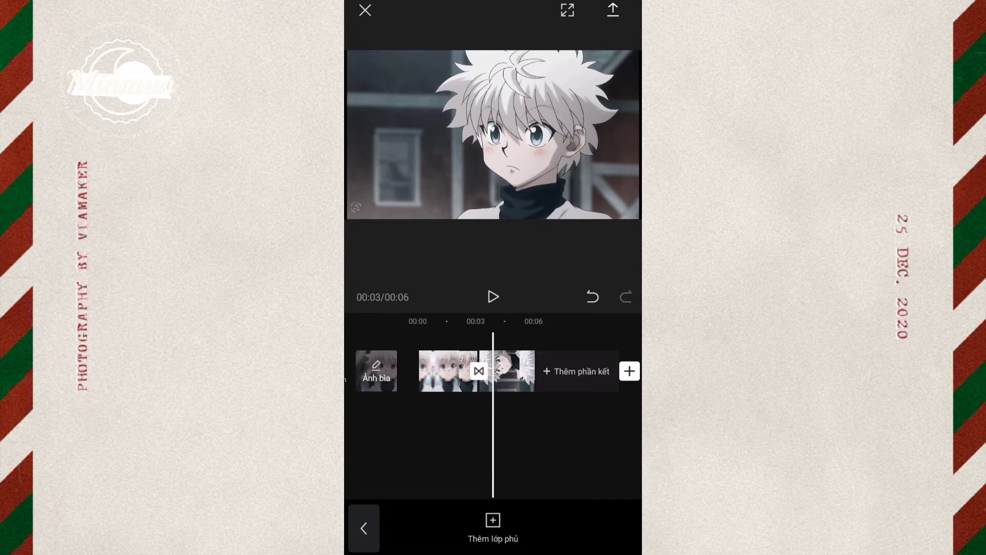
click(613, 9)
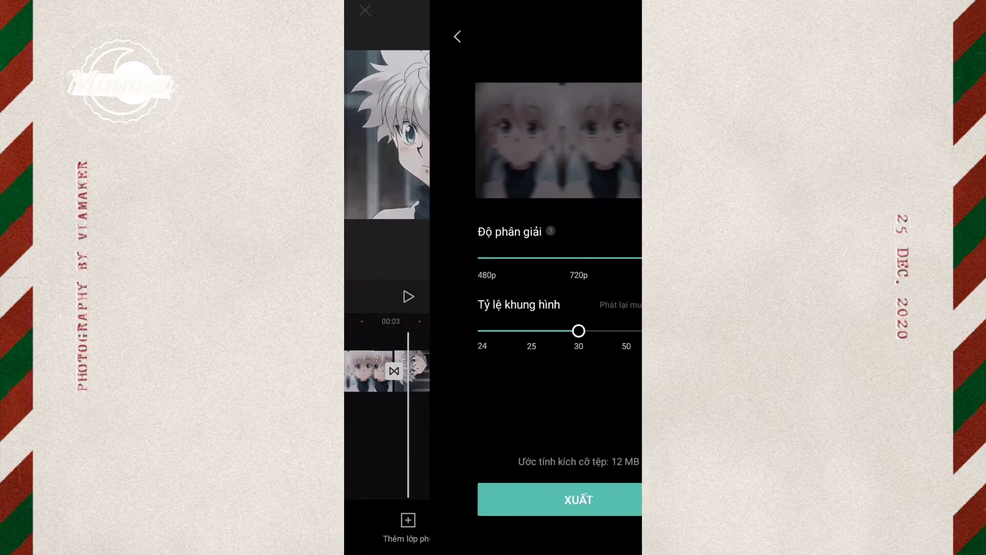
Export the edit at 720p resolution to the device
drag(587, 258, 493, 258)
click(521, 504)
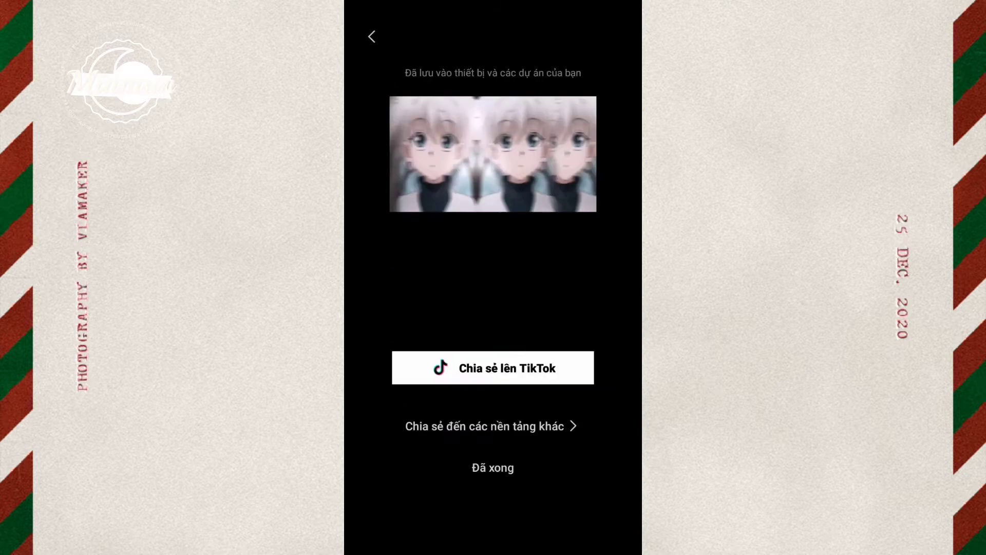
click(371, 37)
Change the transition between the two clips from Up to Down and preview it
drag(481, 452, 519, 452)
click(517, 370)
click(554, 415)
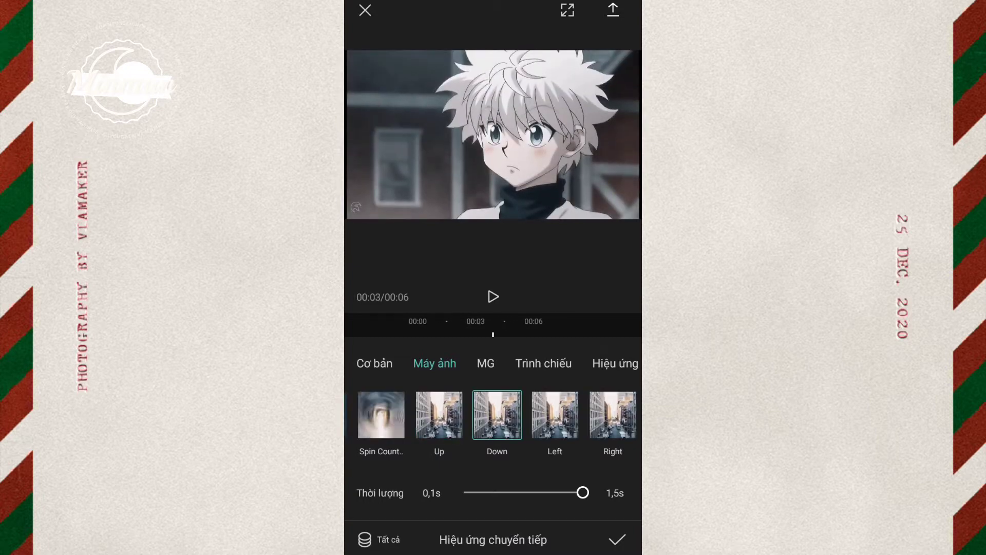
click(617, 539)
drag(519, 465, 512, 465)
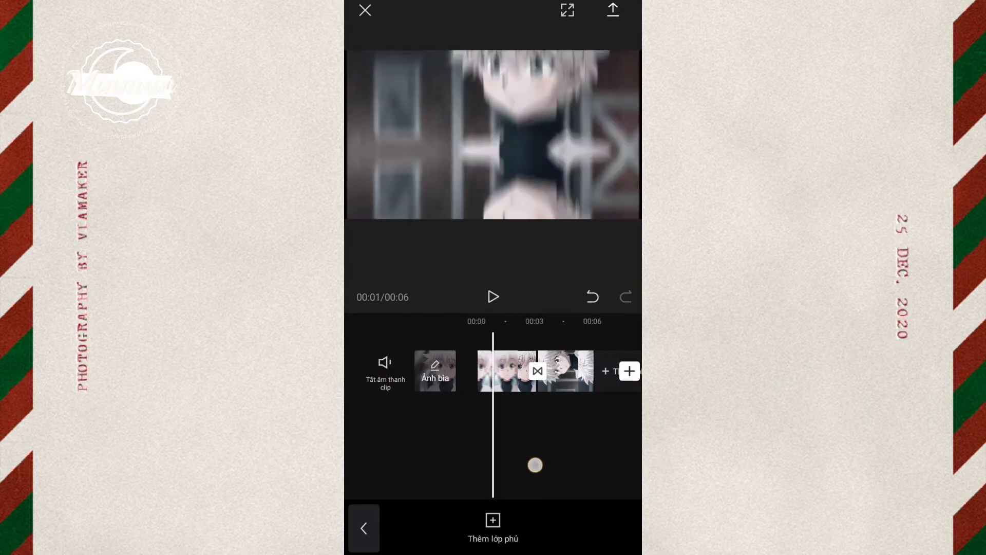
drag(513, 465, 583, 453)
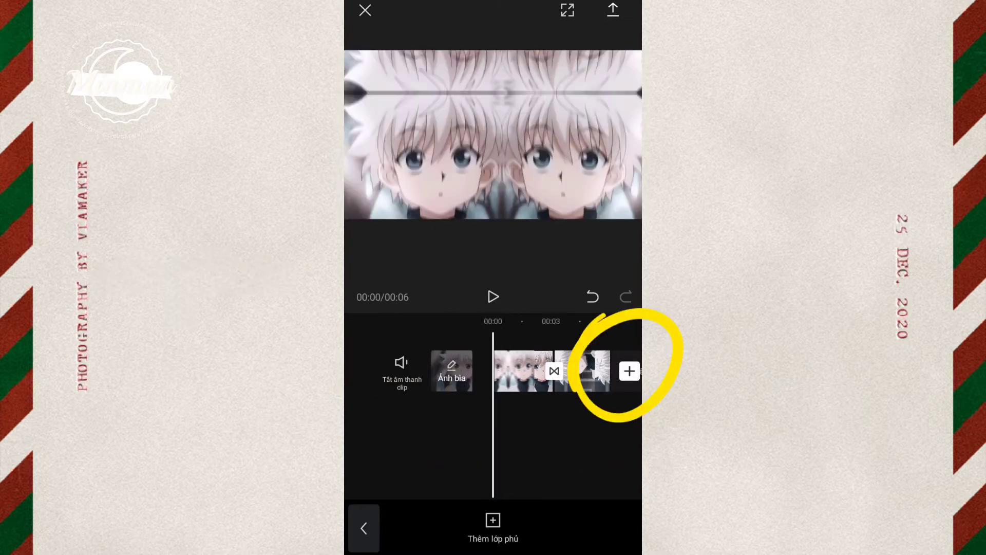
Append the 6-second exported video to the timeline, making the project 12 seconds long
click(629, 371)
click(445, 83)
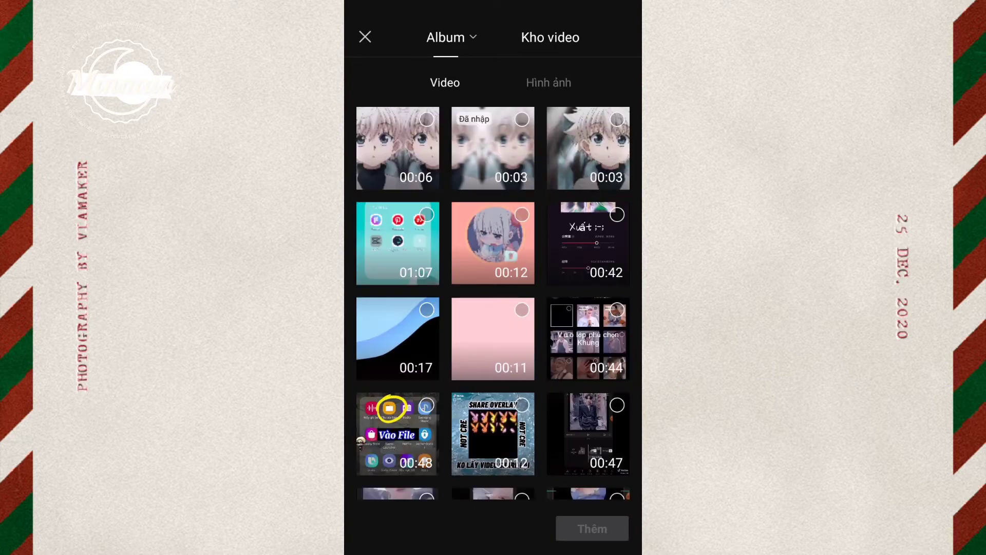
click(427, 119)
click(591, 529)
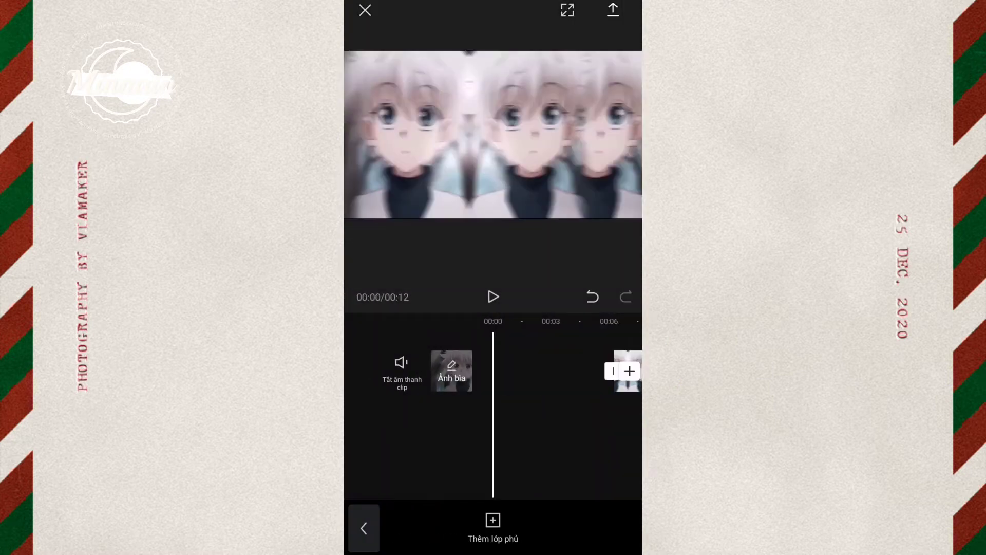
Bring up the overlay options and select the newly added video clip
click(363, 528)
click(539, 520)
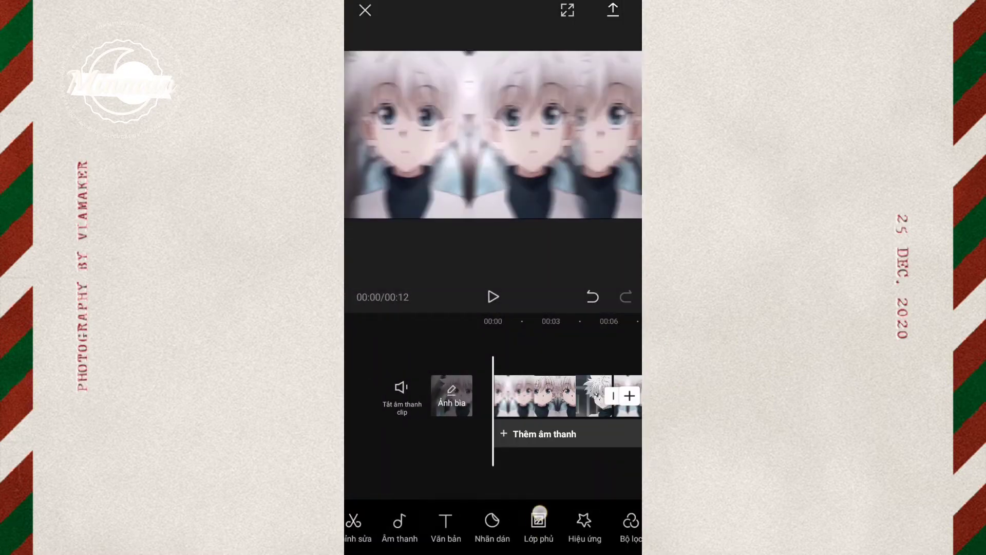
click(539, 371)
drag(591, 529, 411, 529)
drag(575, 530, 453, 529)
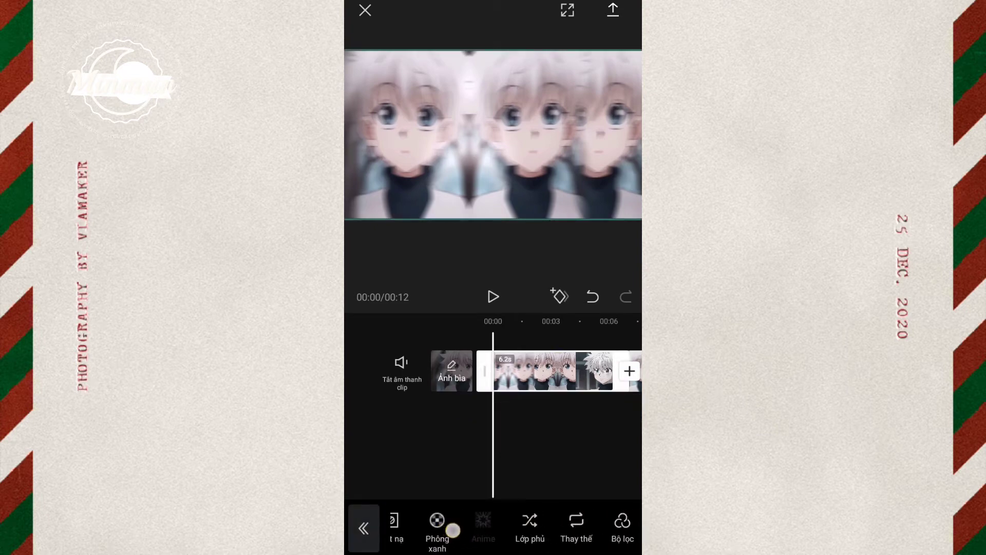
Move the 6.2s clip onto an overlay layer and give it a vertical Split mask
click(529, 526)
drag(591, 481, 551, 480)
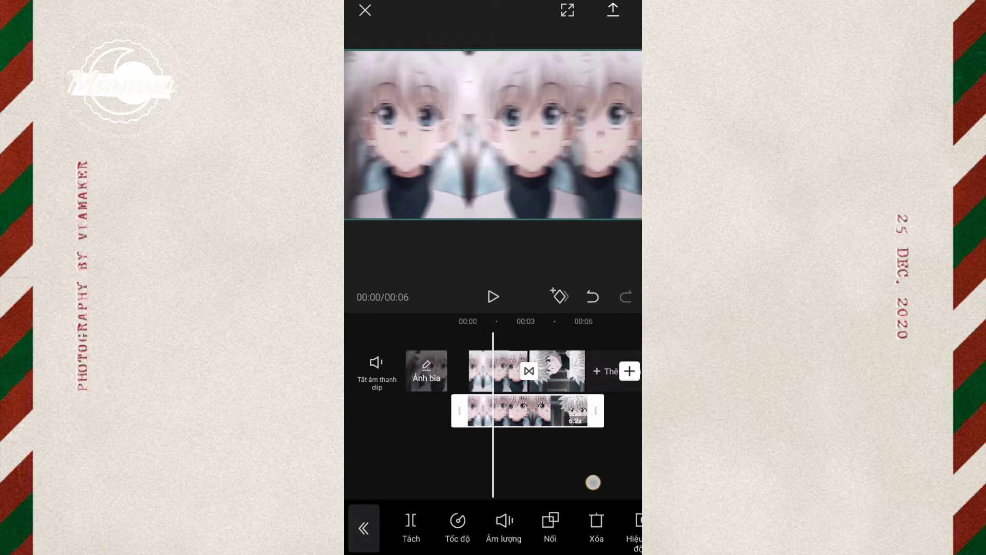
drag(591, 529, 441, 531)
click(578, 524)
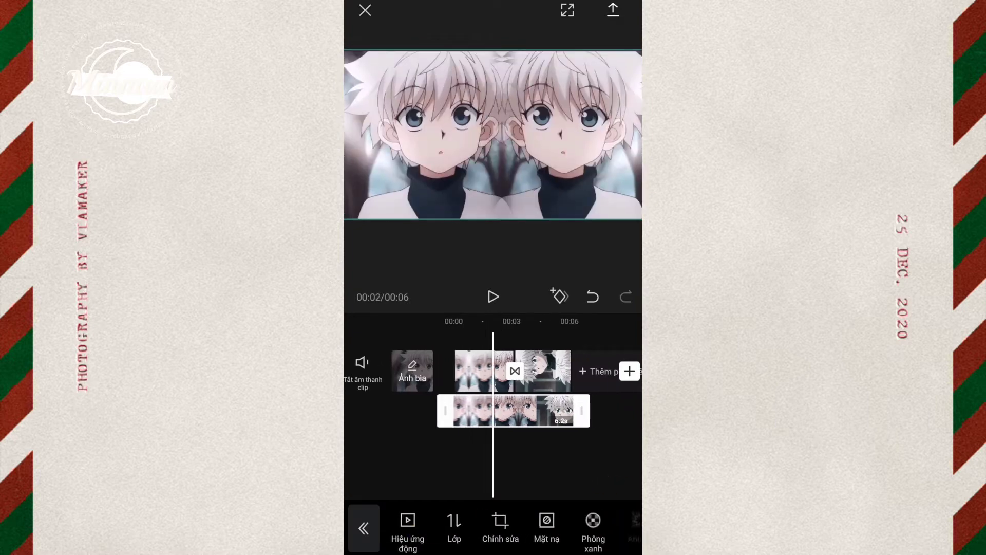
click(440, 467)
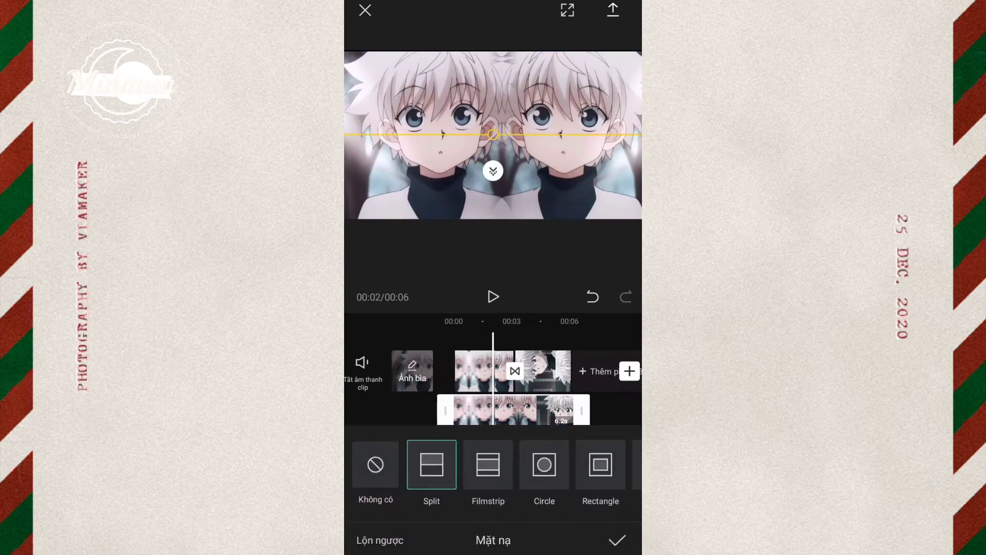
drag(607, 146, 576, 221)
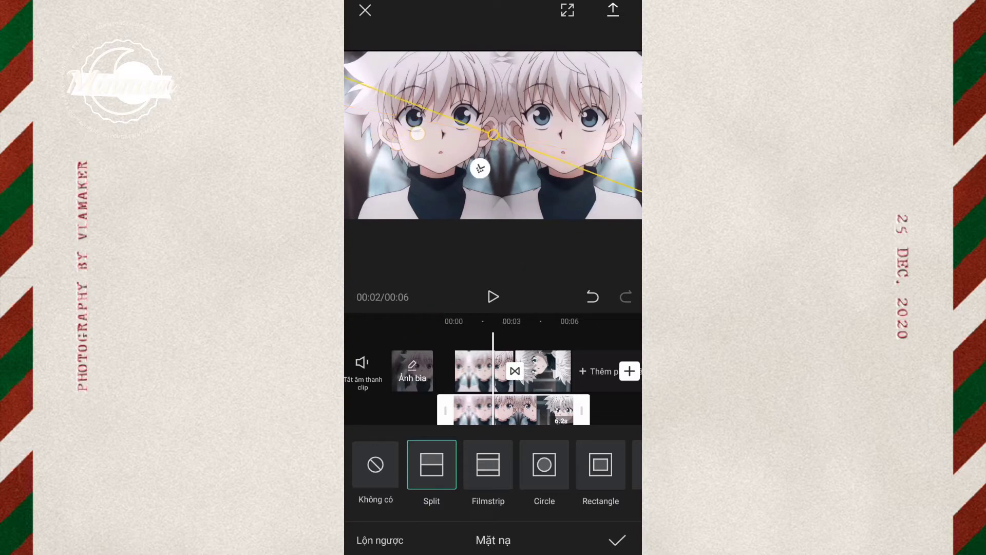
drag(582, 179, 486, 238)
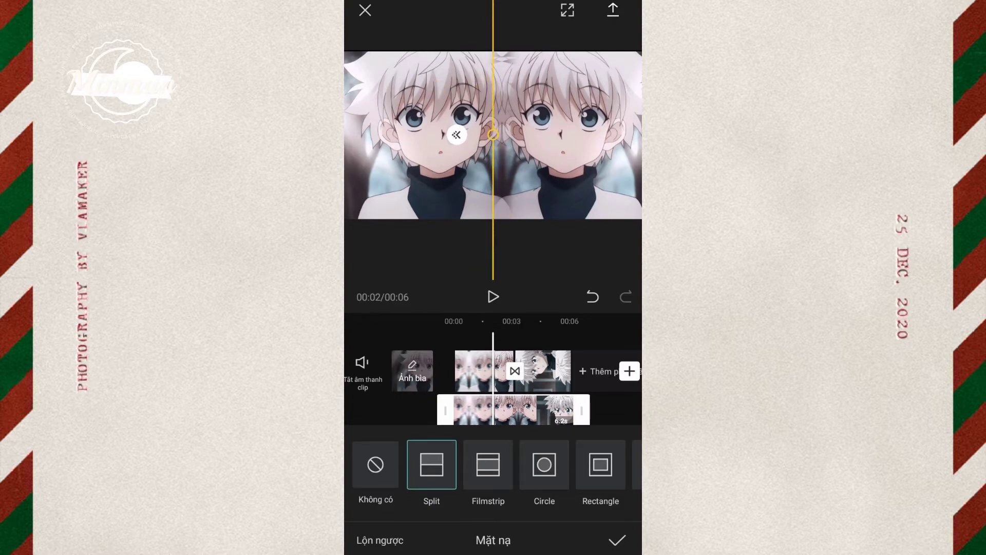
click(617, 539)
Play back the edit and trim the overlay clip's end to 4.8s
drag(534, 473, 573, 473)
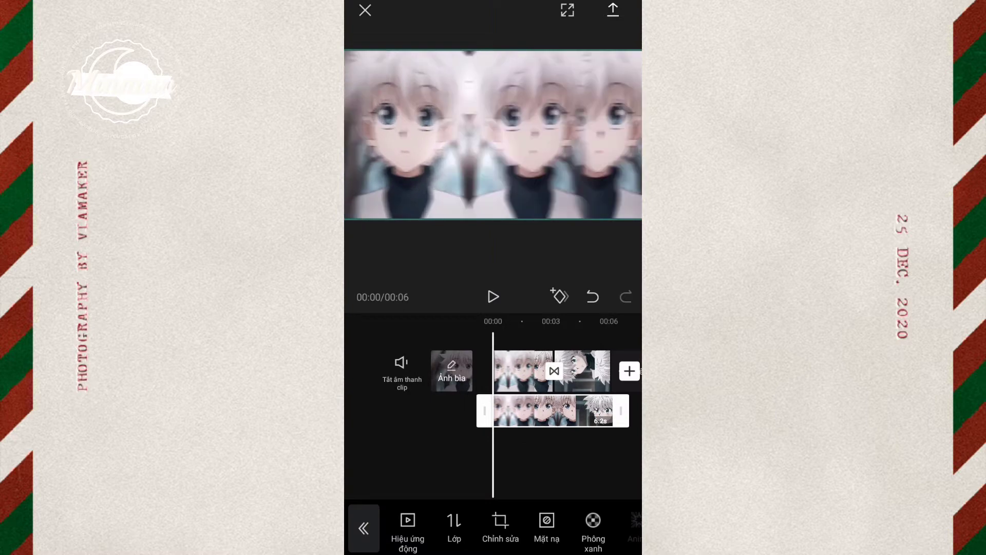
click(501, 298)
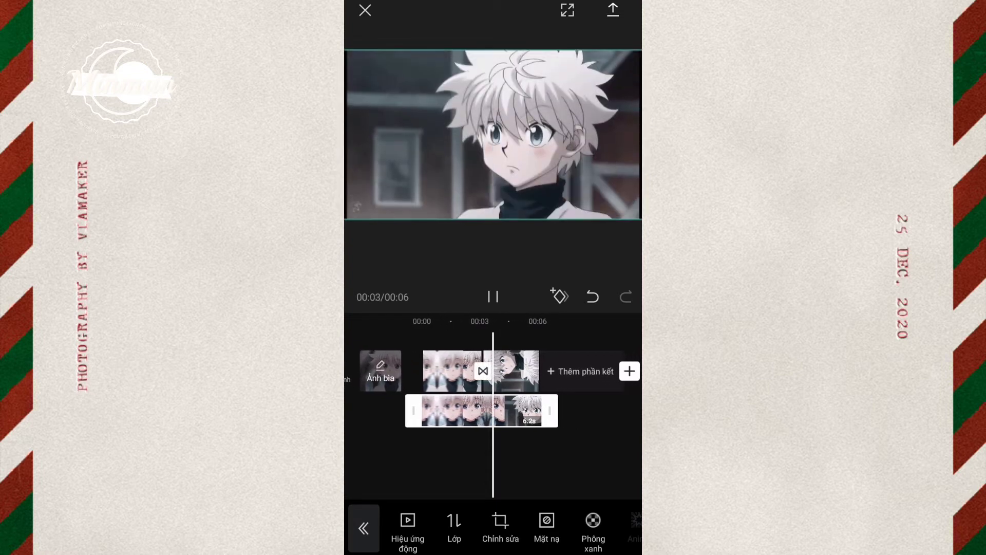
click(493, 297)
drag(468, 456, 517, 459)
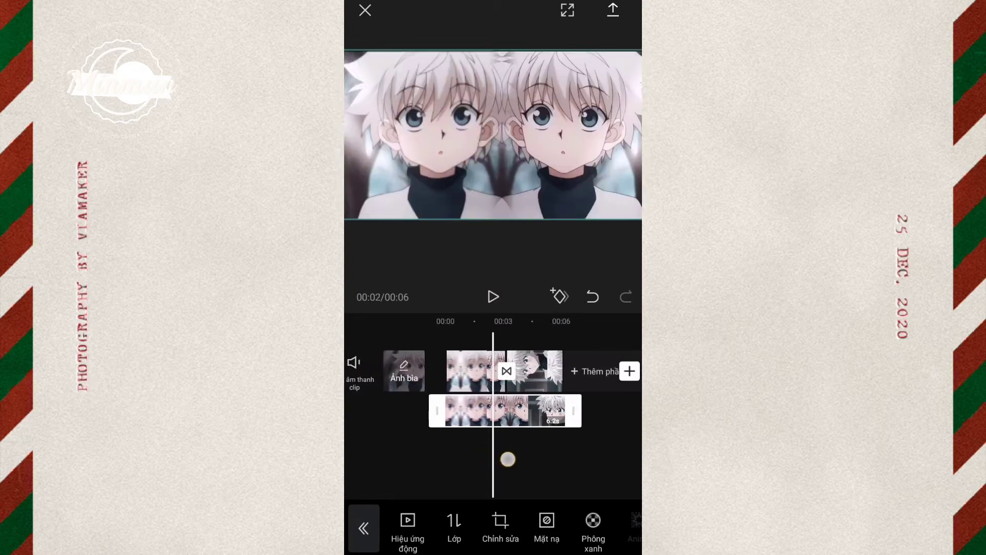
drag(517, 459, 507, 458)
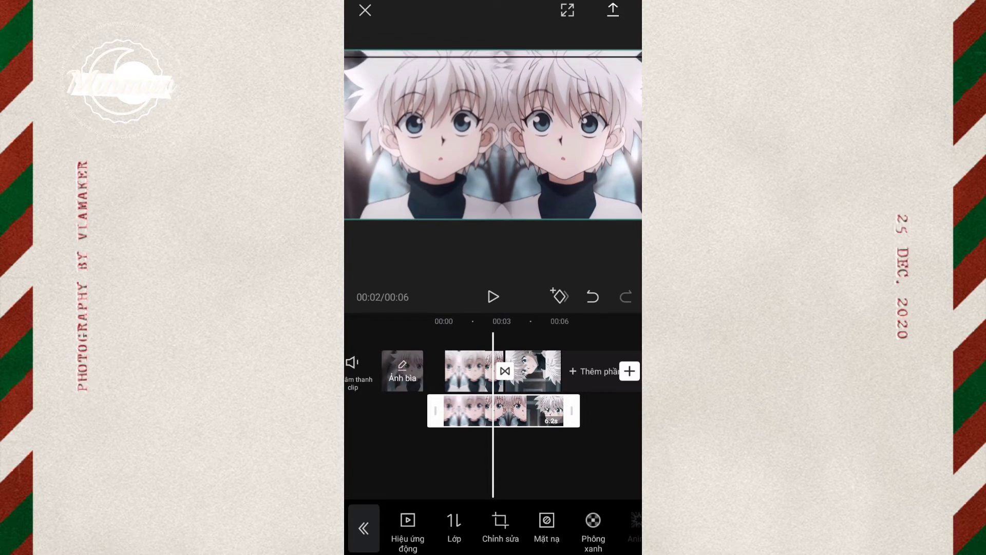
drag(555, 469, 533, 470)
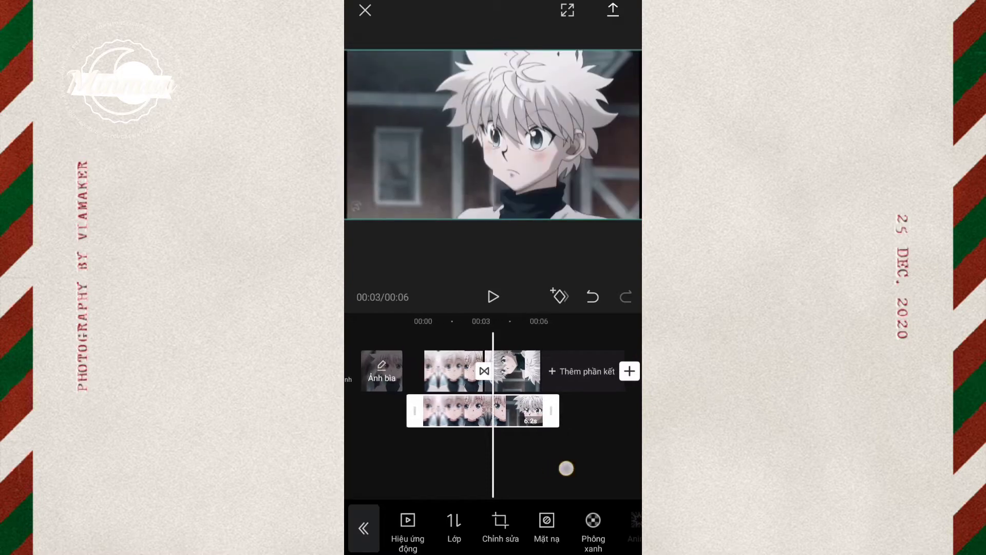
drag(566, 468, 556, 468)
drag(545, 432, 519, 433)
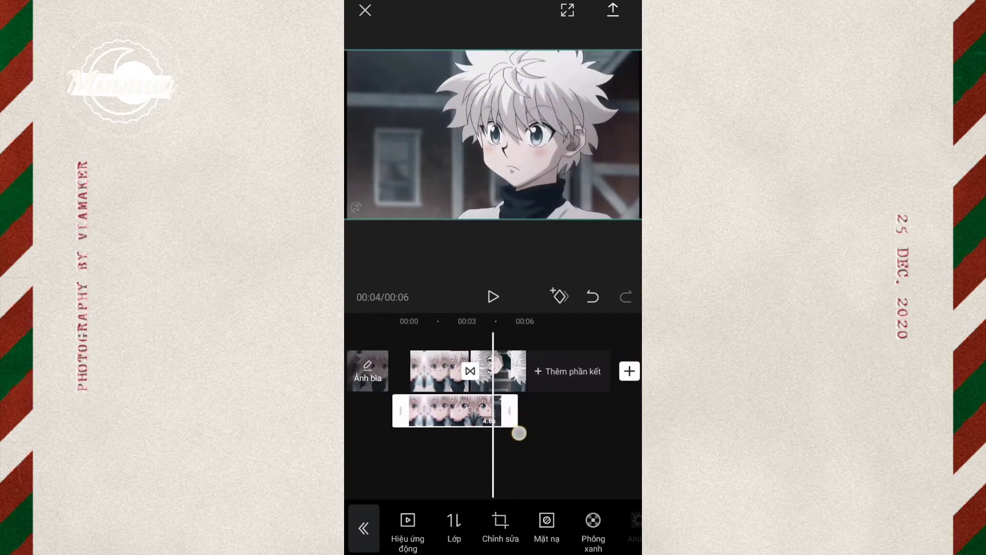
Export the edit at 1080p, 30 fps (about 9 MB) and go back to the project list
click(511, 405)
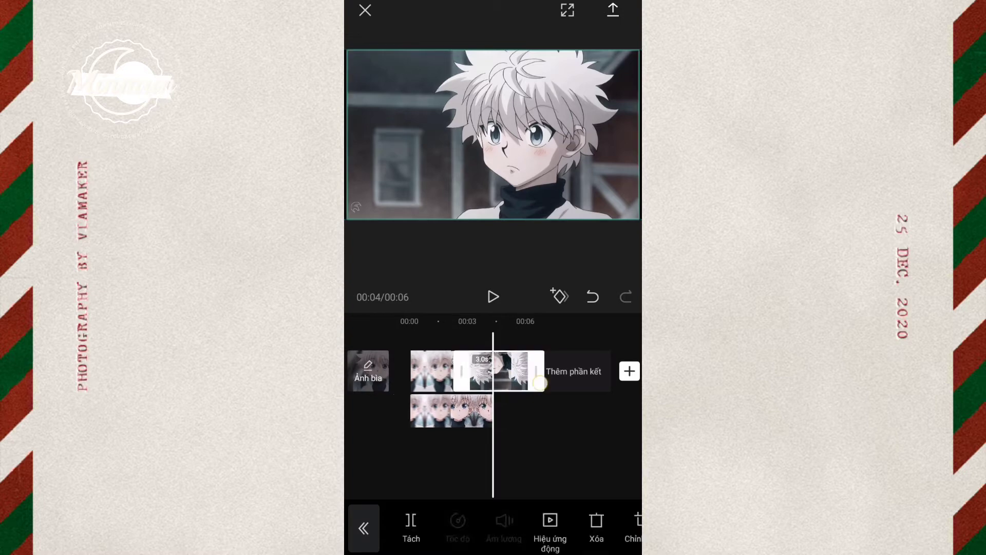
click(502, 413)
click(613, 10)
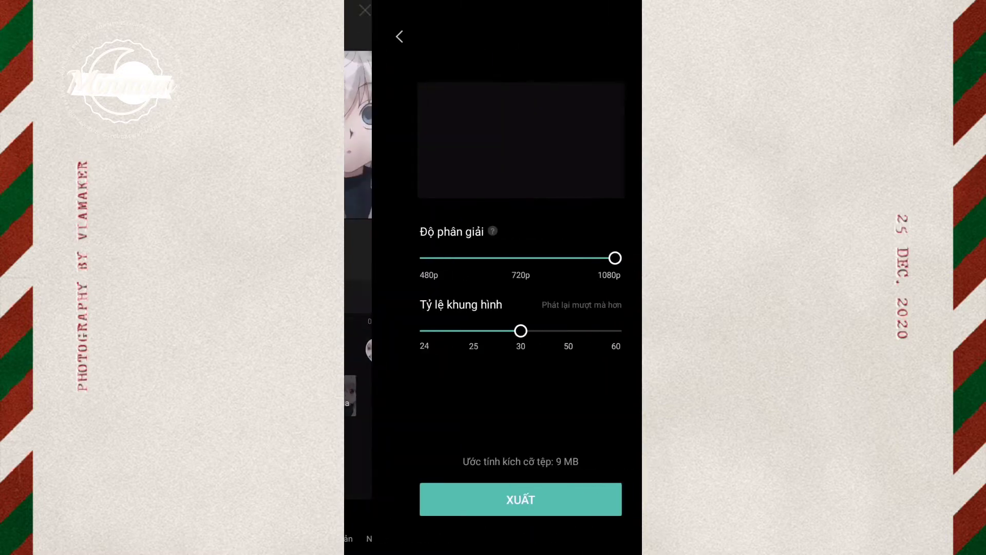
click(493, 499)
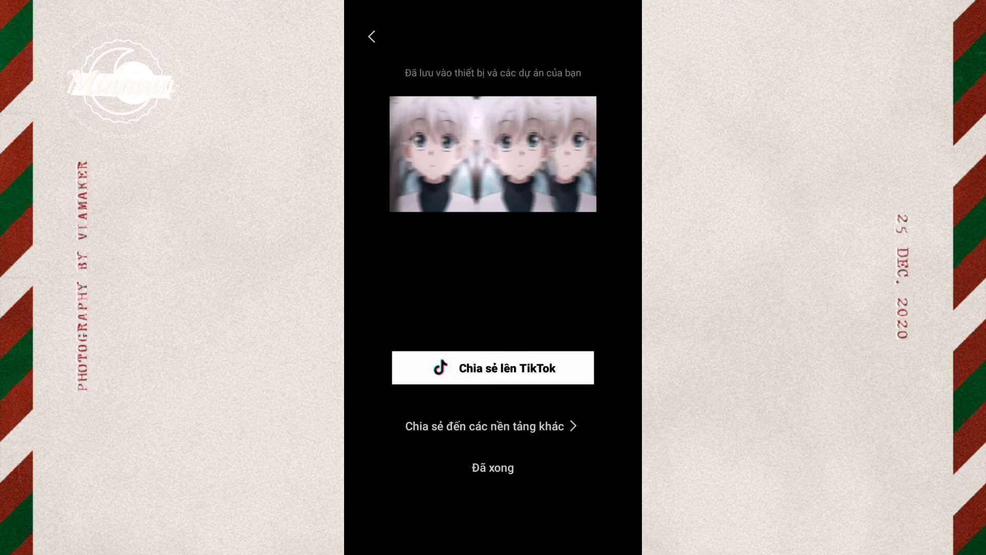
click(493, 467)
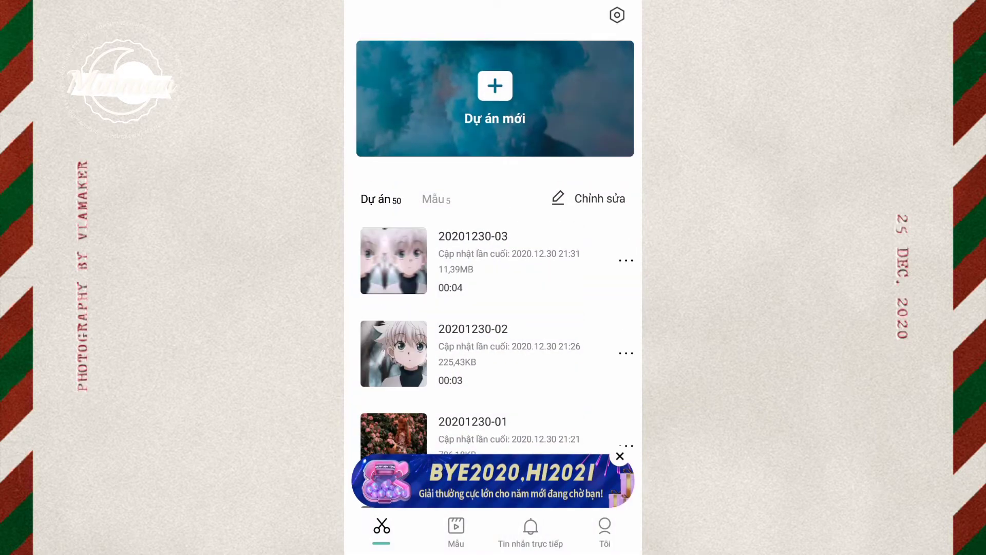
Create a new project from the exported 4-second Killua clip, trim its start slightly, and play it
click(495, 98)
click(426, 120)
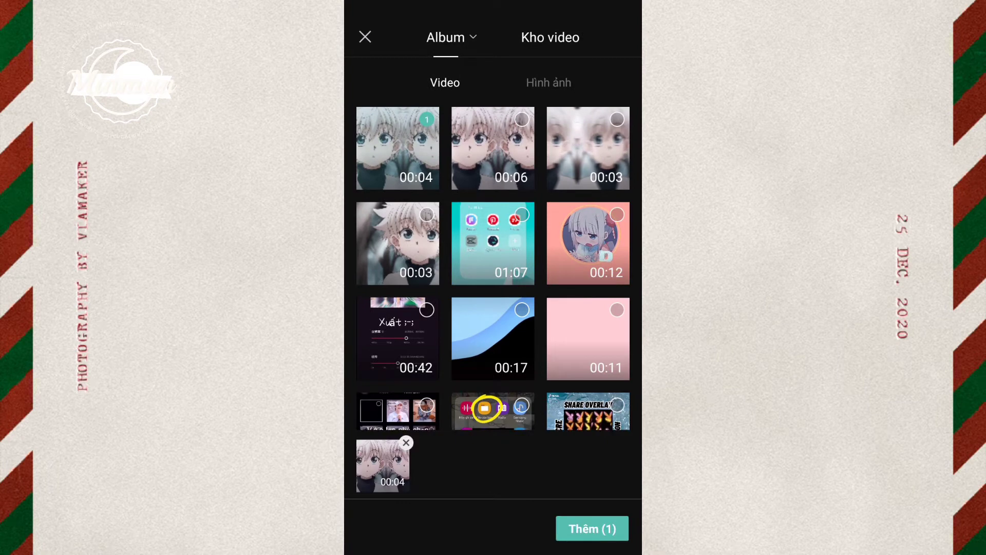
click(591, 529)
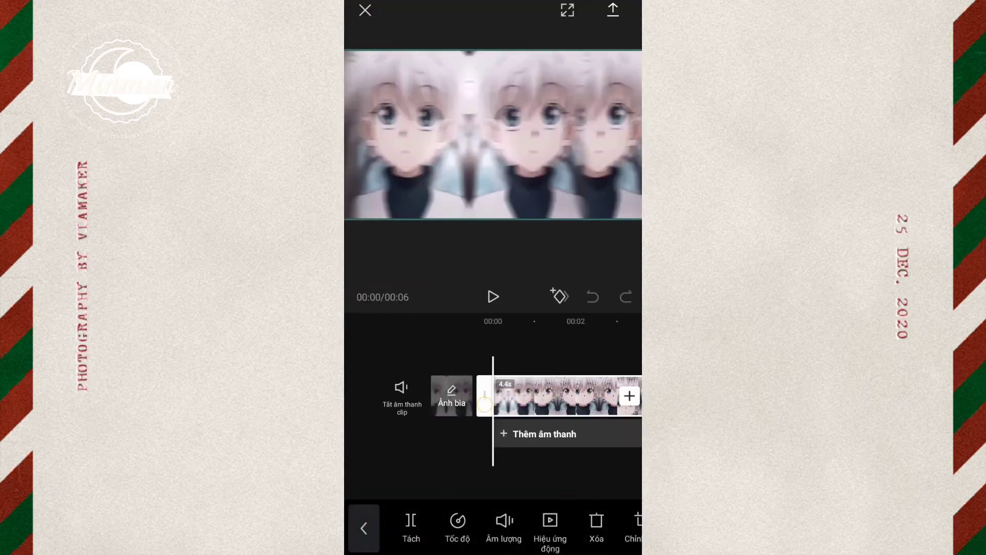
drag(482, 405, 489, 422)
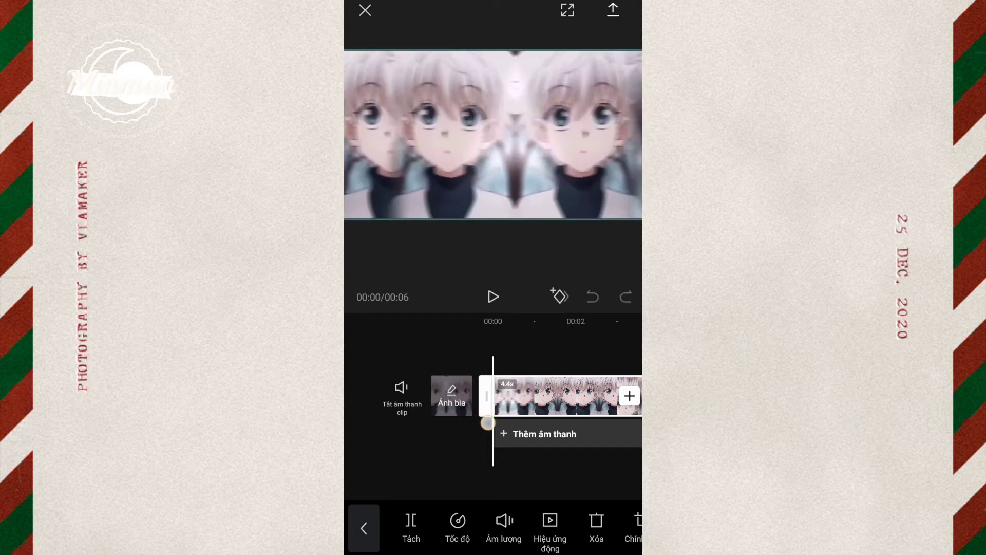
click(364, 528)
click(493, 296)
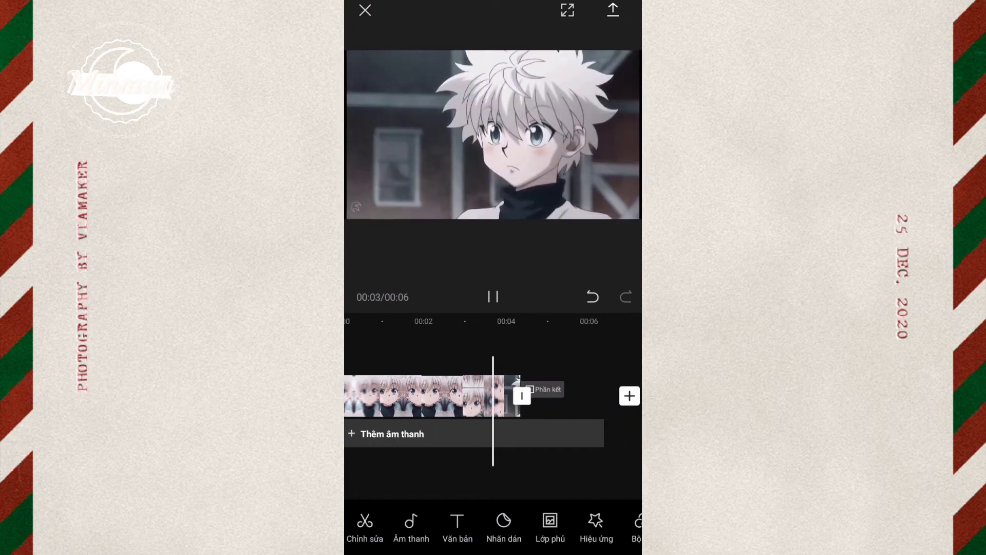
click(522, 393)
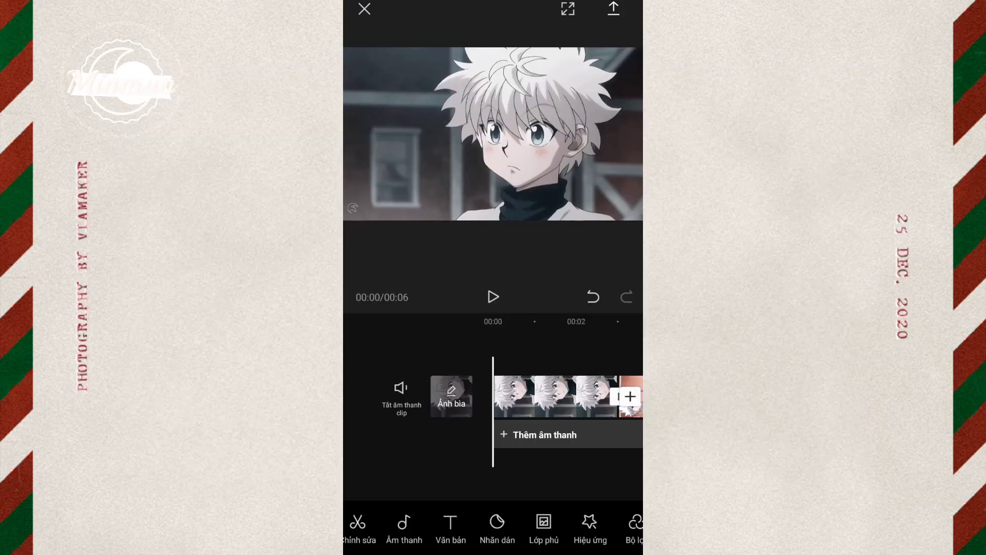
Join the two Killua clips with a 1.5s Left camera transition
mouse_move(602, 454)
mouse_down()
mouse_move(466, 470)
mouse_move(521, 493)
mouse_up()
click(547, 396)
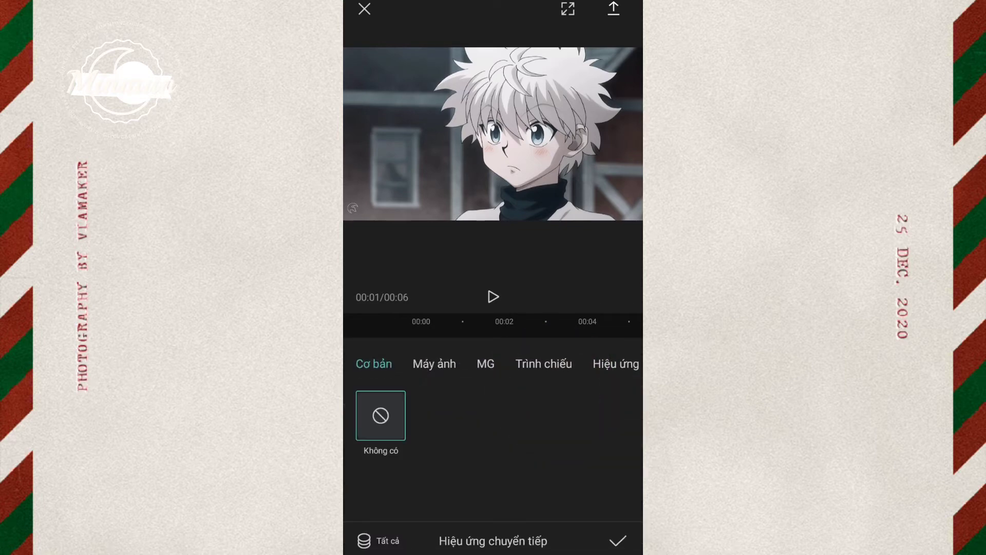
drag(616, 416, 517, 416)
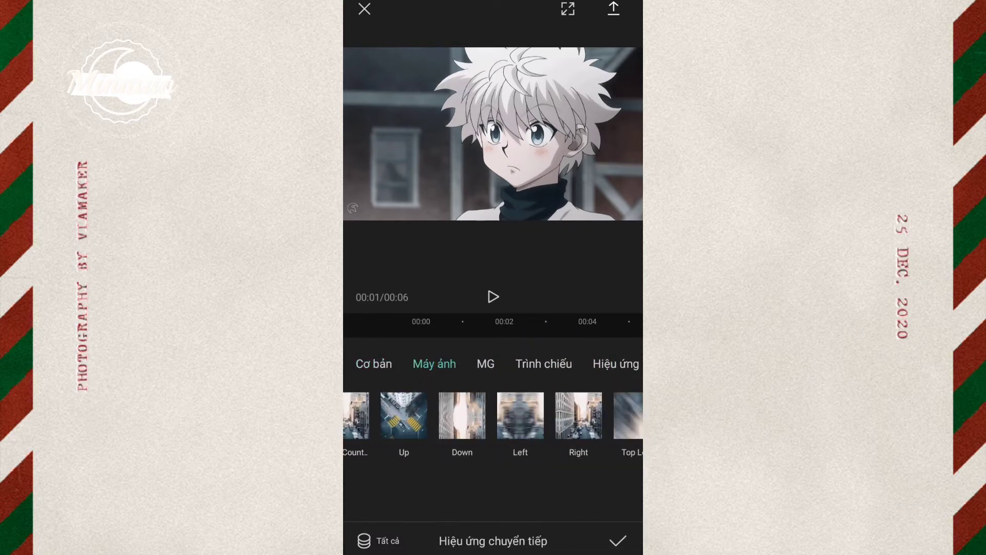
click(497, 415)
drag(541, 494, 611, 495)
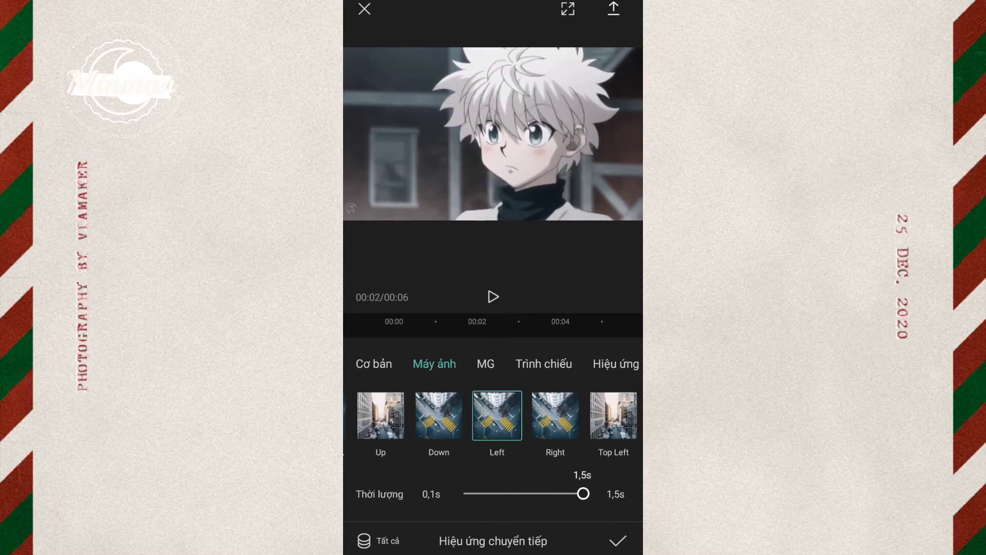
click(618, 541)
drag(536, 450, 637, 445)
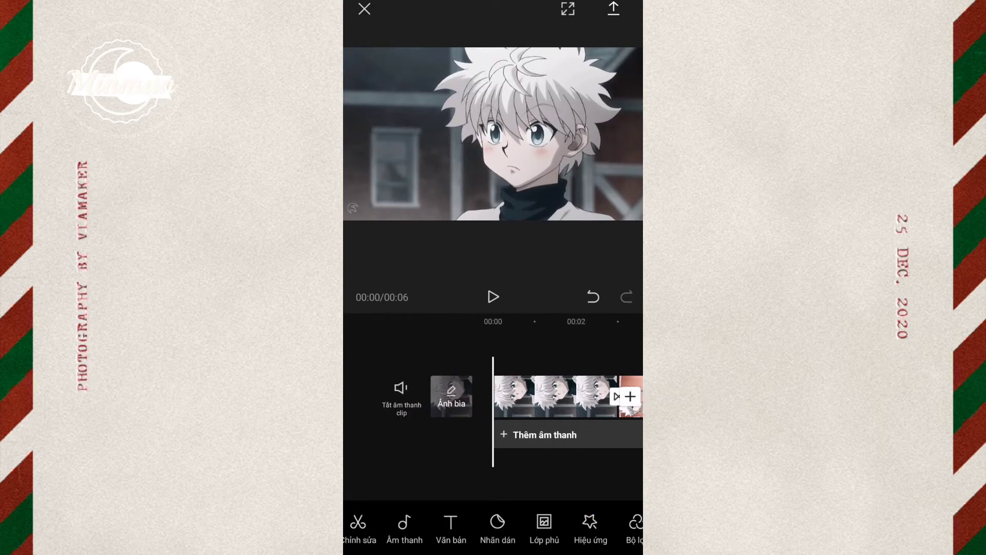
Stretch the Nine Screens split effect over the full 6-second video, then bring up export settings
click(591, 526)
drag(565, 334, 370, 334)
click(429, 333)
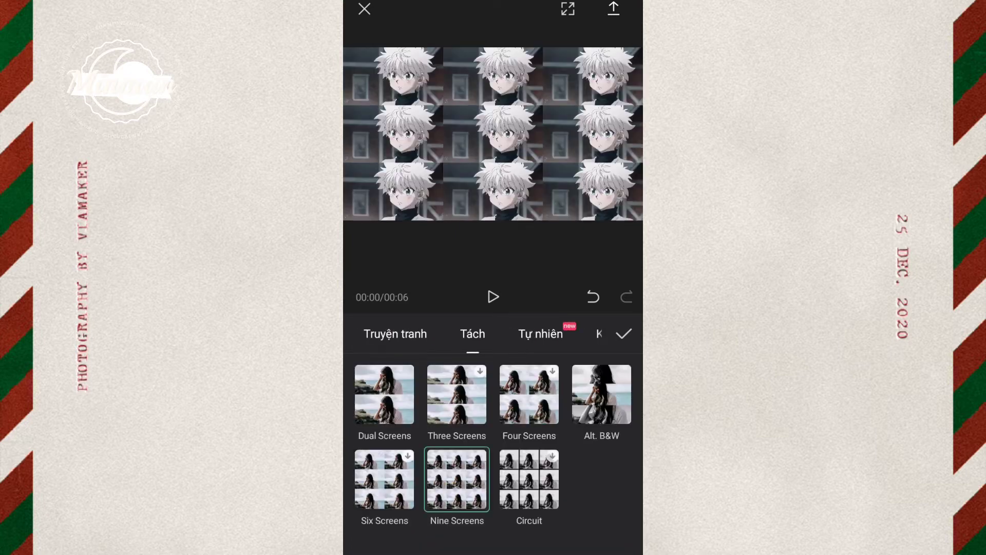
click(623, 333)
drag(612, 454, 484, 462)
drag(508, 409, 596, 420)
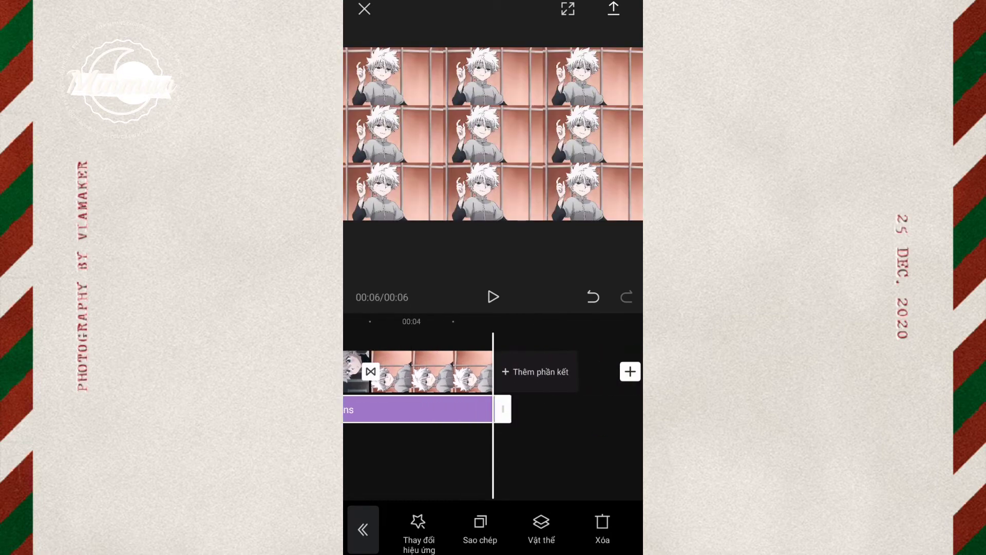
mouse_move(464, 456)
mouse_down()
mouse_move(637, 458)
mouse_move(453, 462)
mouse_move(538, 448)
mouse_up()
click(613, 9)
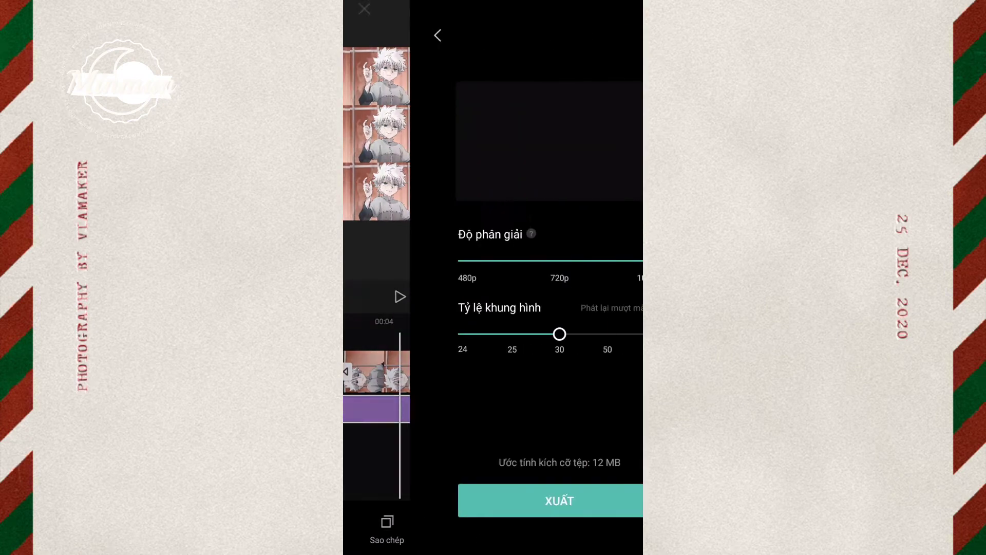
Export the Nine Screens edit, review the Left transition and playback, then export again
click(492, 500)
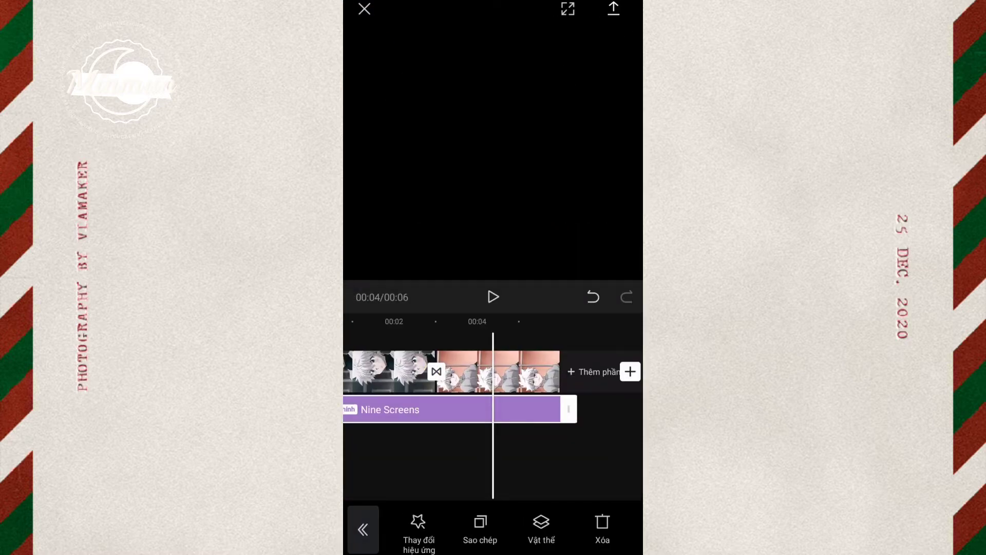
click(436, 371)
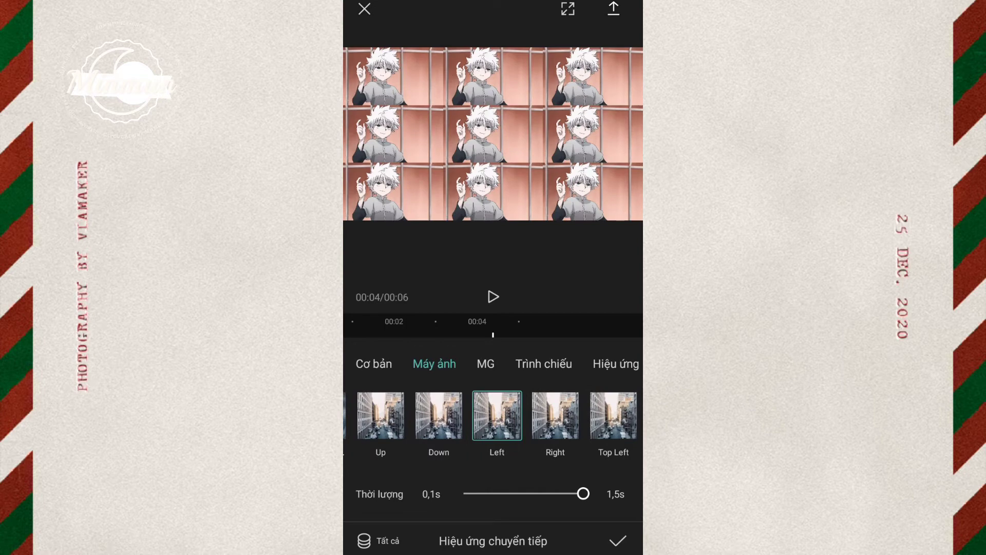
click(617, 540)
click(493, 296)
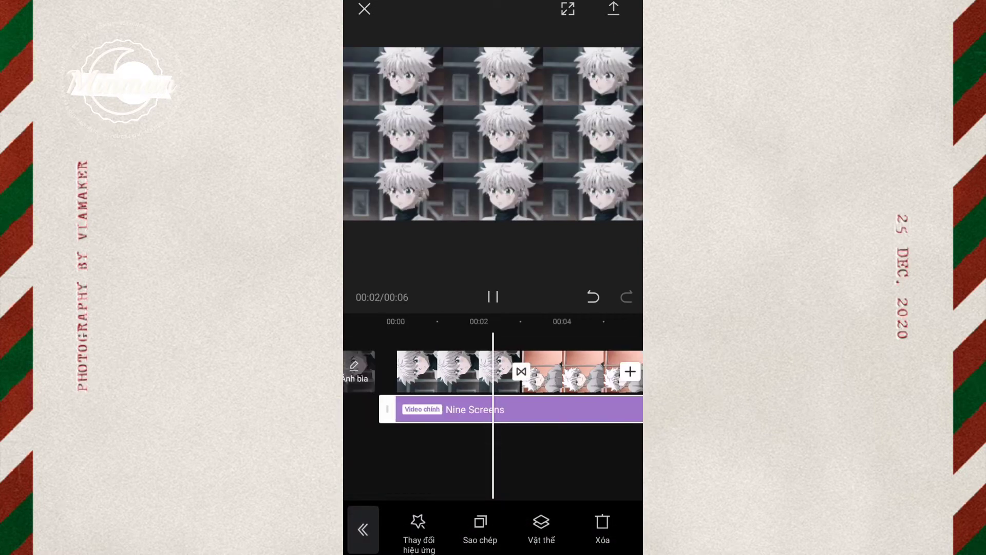
click(493, 296)
click(614, 9)
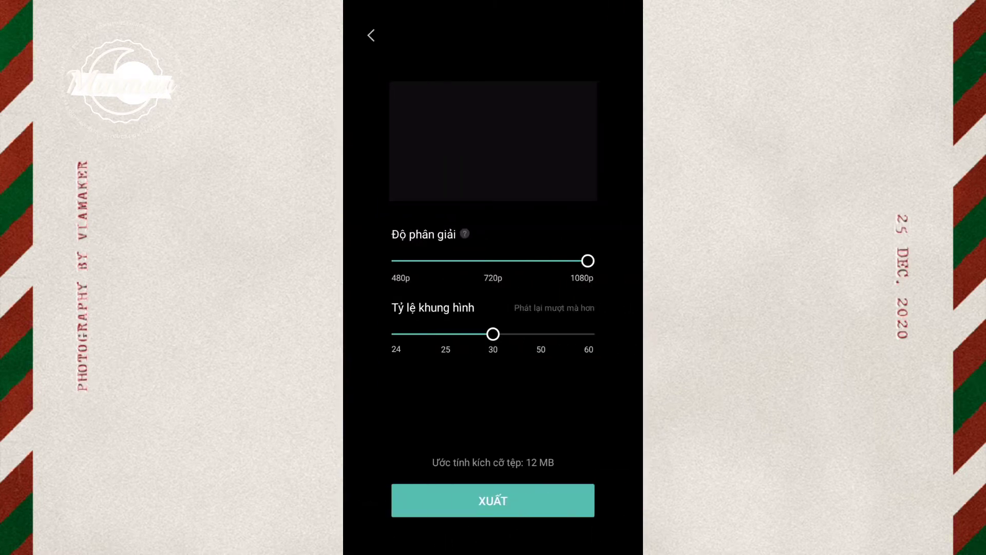
click(493, 500)
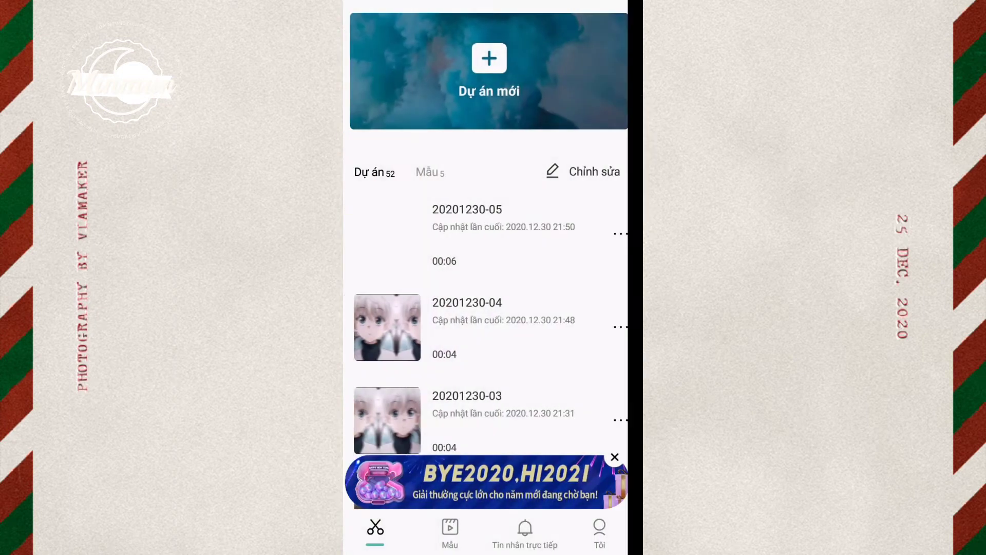
Start a new project containing two Killua videos
click(495, 92)
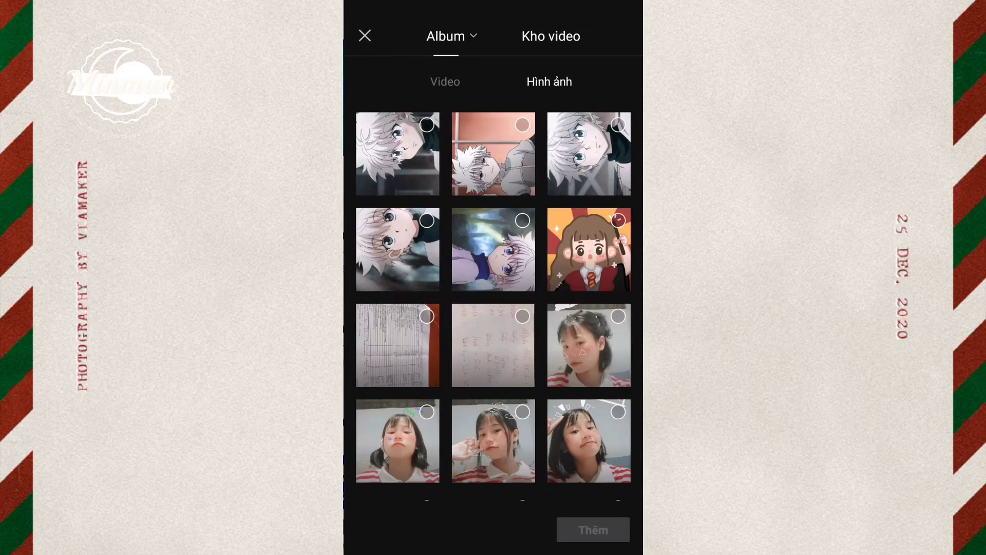
click(445, 81)
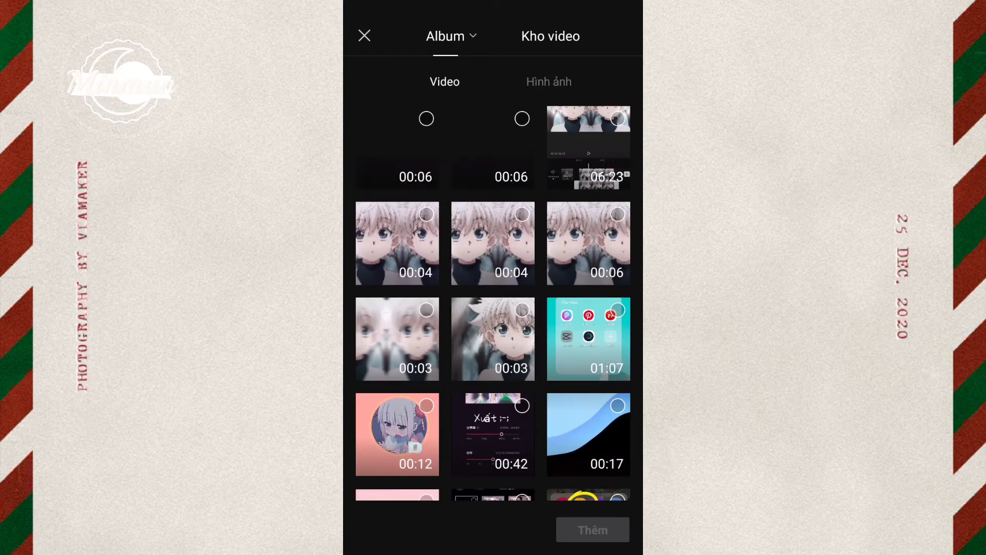
click(522, 119)
click(427, 119)
click(593, 530)
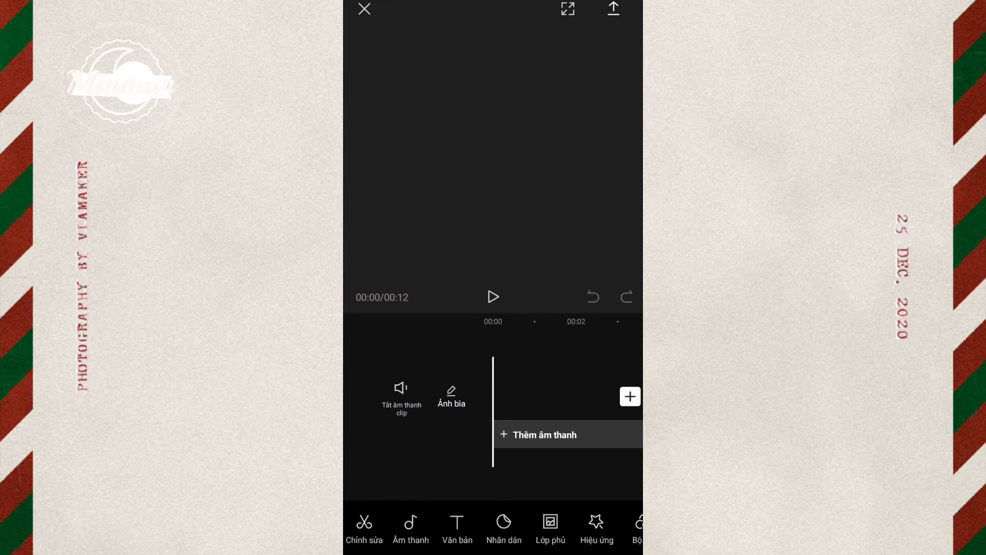
Move the grey clip onto an overlay track aligned with the main clip
mouse_move(553, 453)
mouse_down()
mouse_move(521, 420)
mouse_move(436, 438)
mouse_up()
drag(570, 445, 418, 447)
click(550, 527)
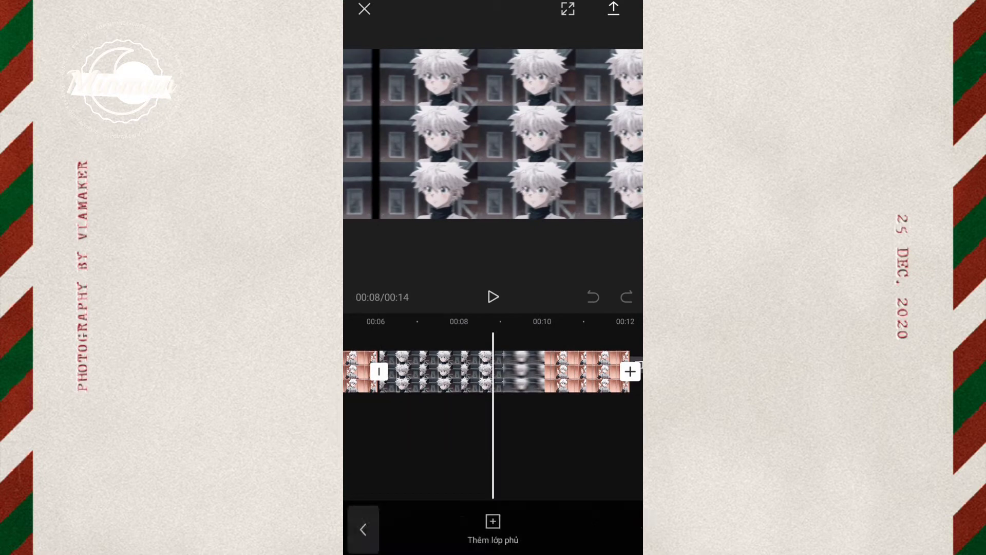
click(519, 371)
drag(591, 529, 411, 529)
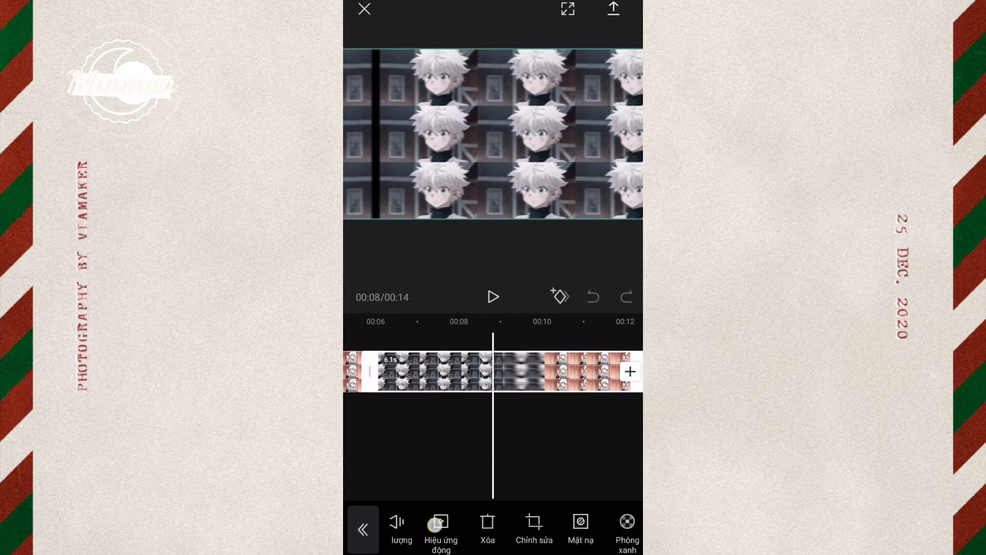
drag(591, 529, 411, 529)
click(423, 526)
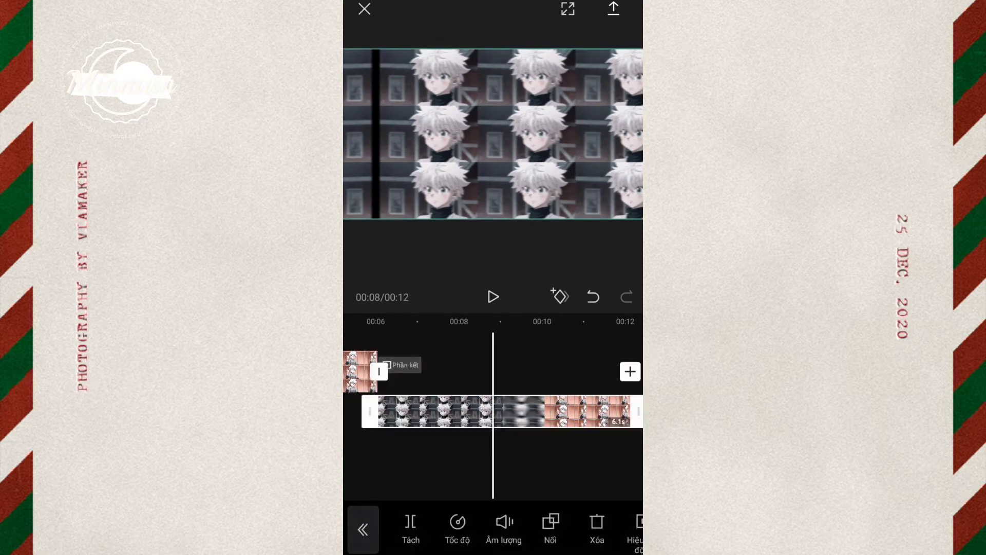
mouse_move(532, 408)
mouse_down()
mouse_move(581, 417)
mouse_move(475, 456)
mouse_up()
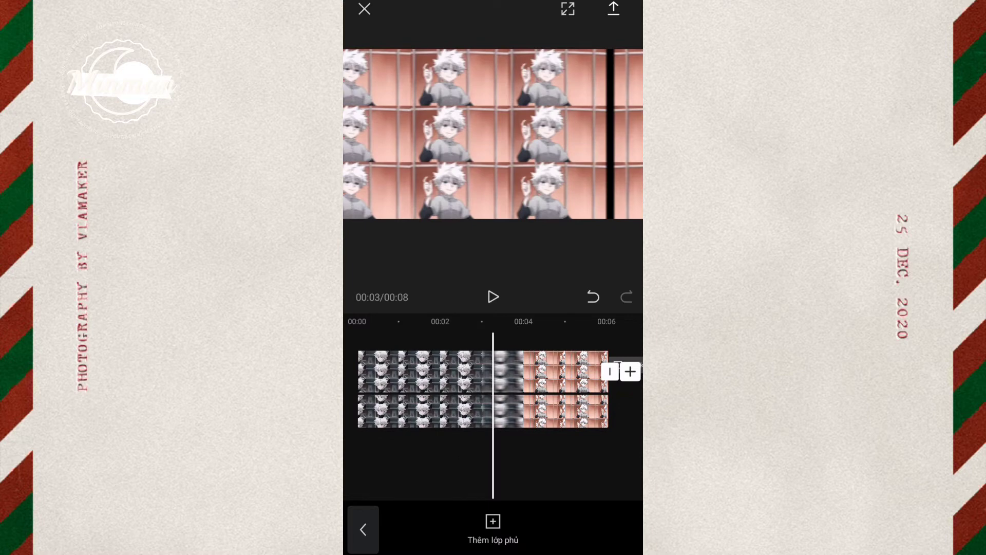
Delete the automatic ending clip from the timeline
drag(565, 411, 443, 411)
click(526, 371)
click(587, 537)
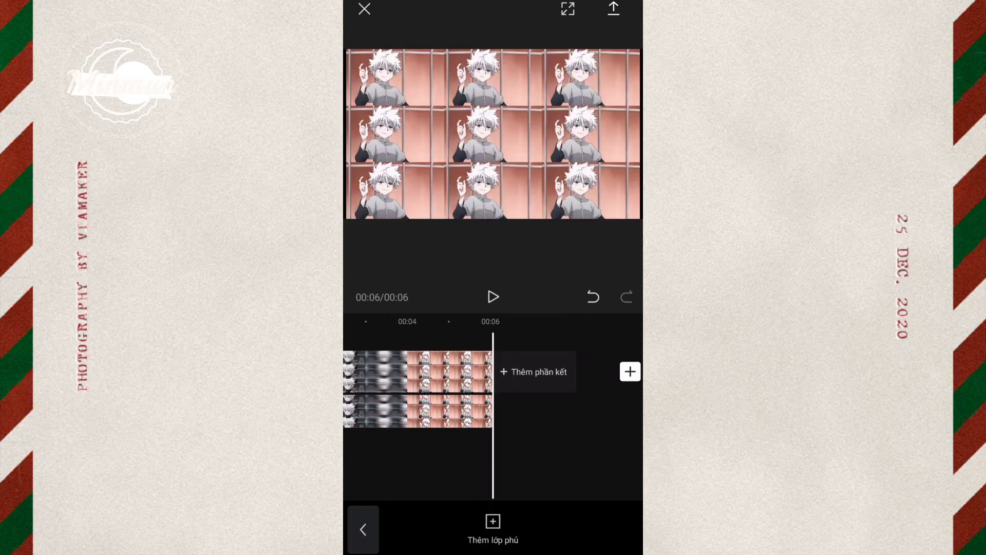
mouse_move(519, 442)
mouse_down()
mouse_move(618, 443)
mouse_move(579, 438)
mouse_up()
Apply a Rectangle mask to the overlay clip
click(548, 406)
drag(550, 519, 447, 514)
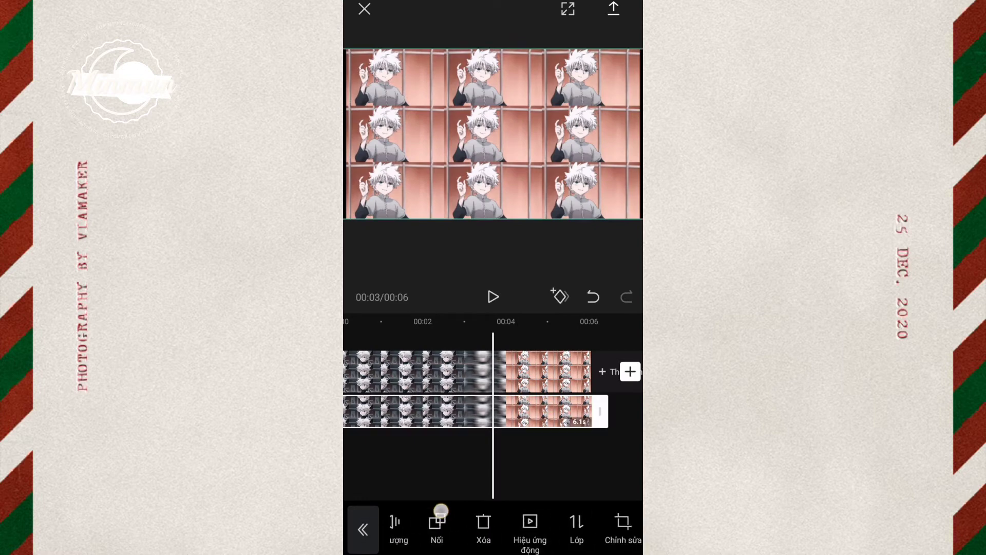
drag(586, 519, 447, 518)
click(503, 524)
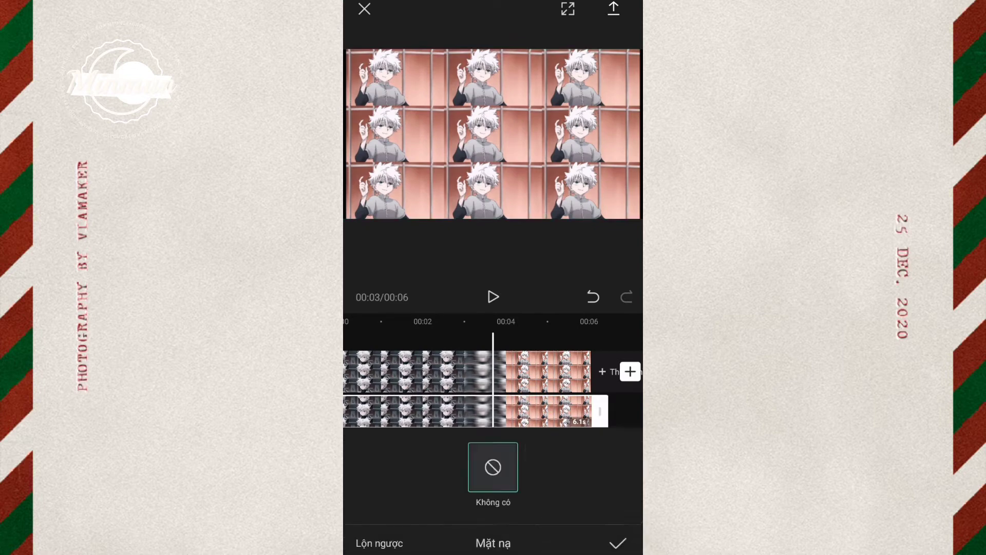
drag(602, 465, 546, 465)
click(546, 465)
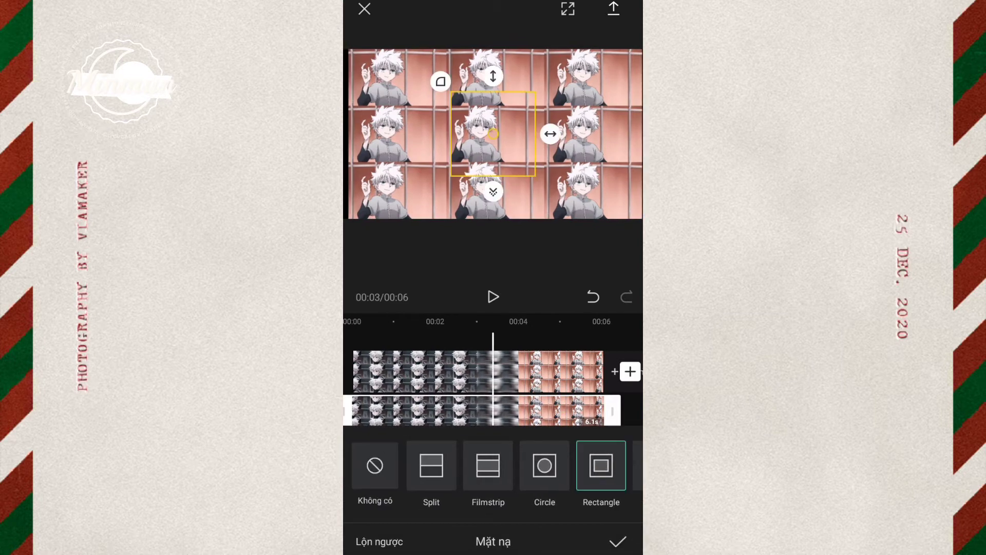
Shape the rectangle mask into a wide band across the grid's middle row
drag(602, 473, 562, 473)
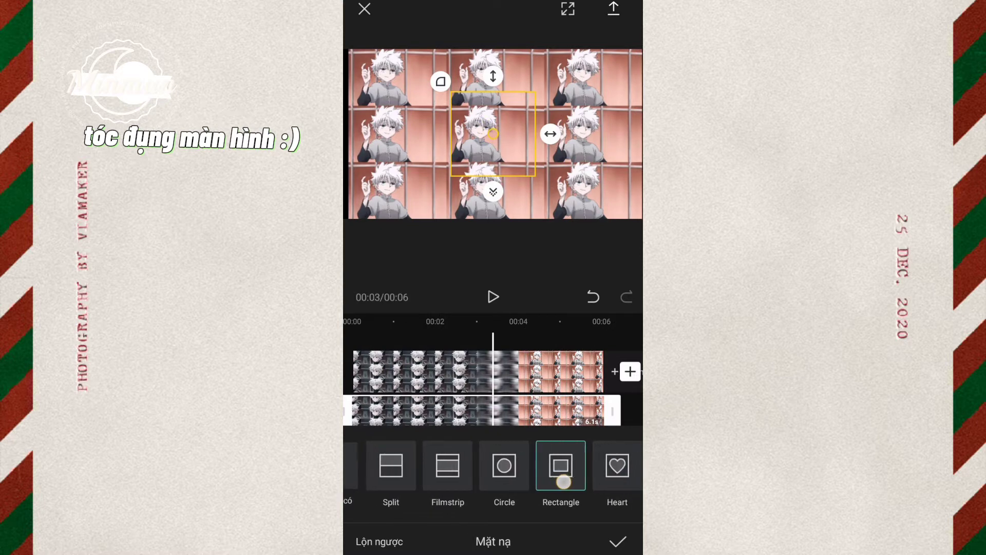
drag(550, 134, 625, 149)
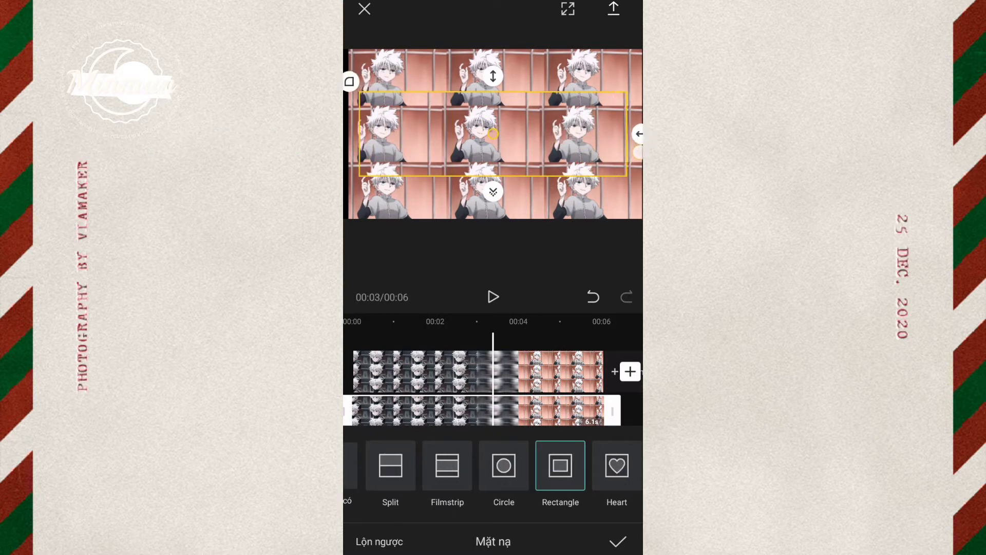
drag(493, 76, 506, 86)
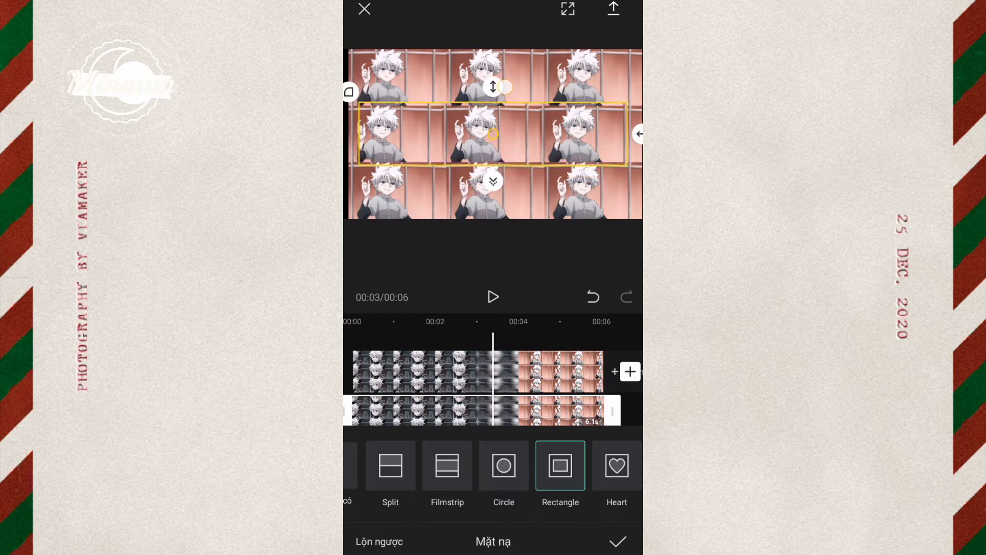
mouse_move(529, 134)
mouse_down()
mouse_move(535, 122)
mouse_move(536, 134)
mouse_up()
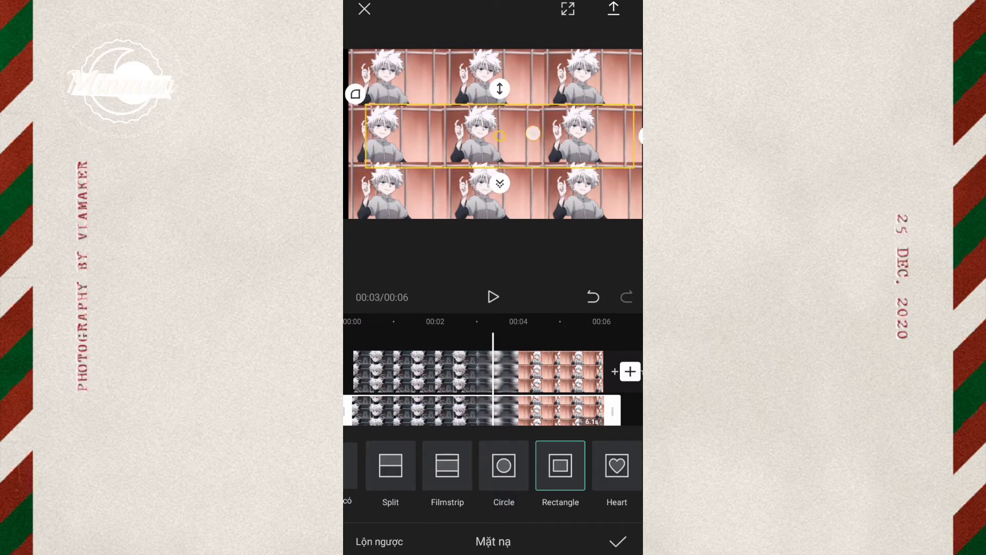
drag(452, 143, 411, 148)
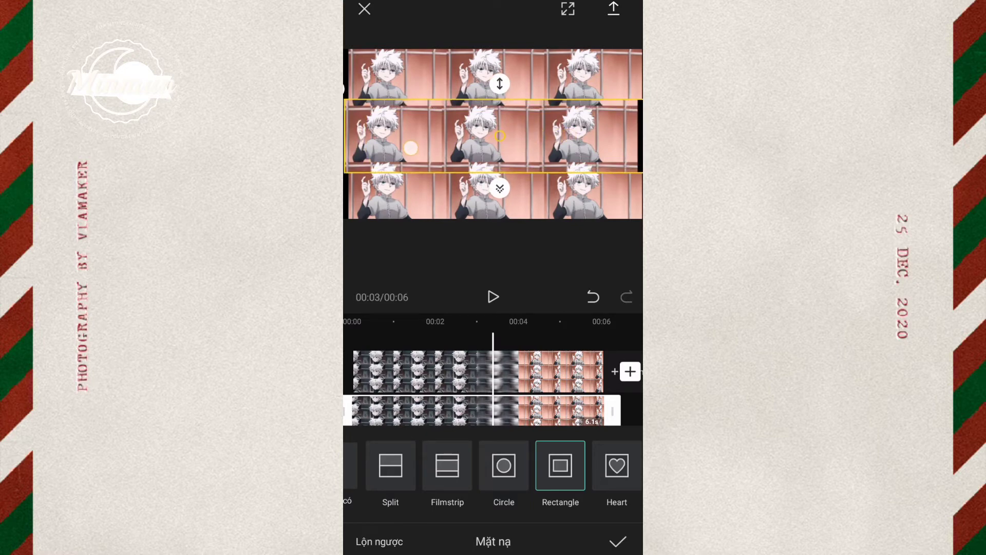
drag(499, 88, 499, 95)
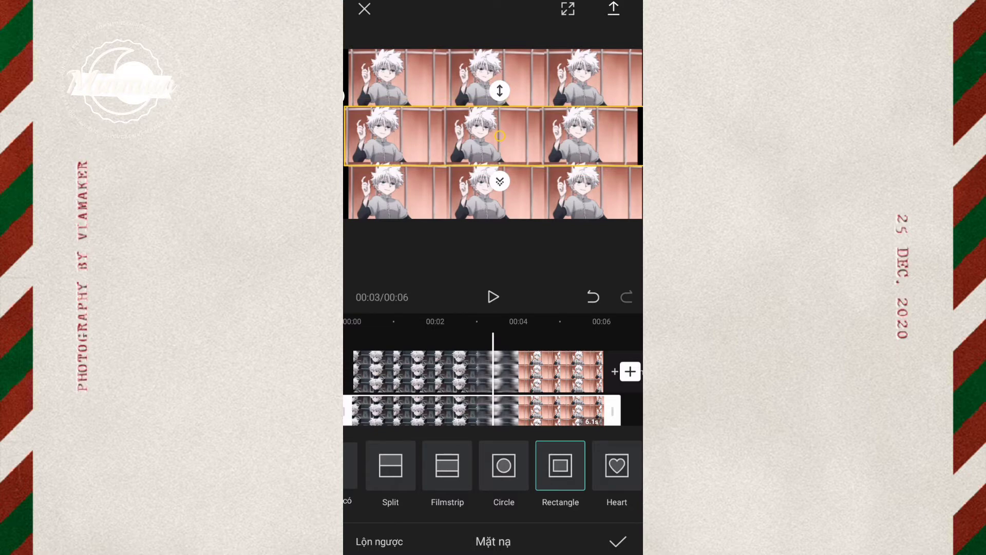
click(618, 541)
drag(411, 411, 552, 411)
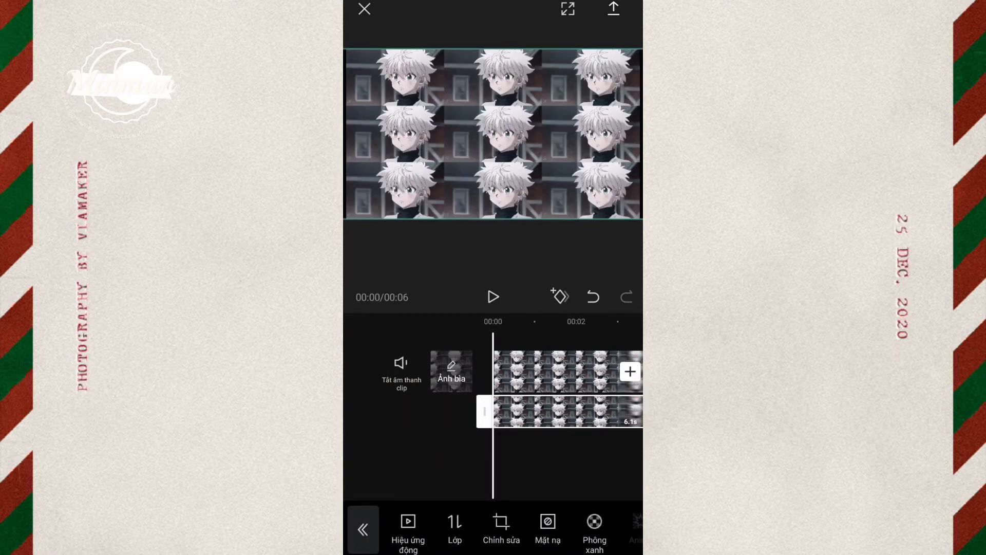
Preview the masked overlay edit and export it at 1080p, 30 fps
click(363, 529)
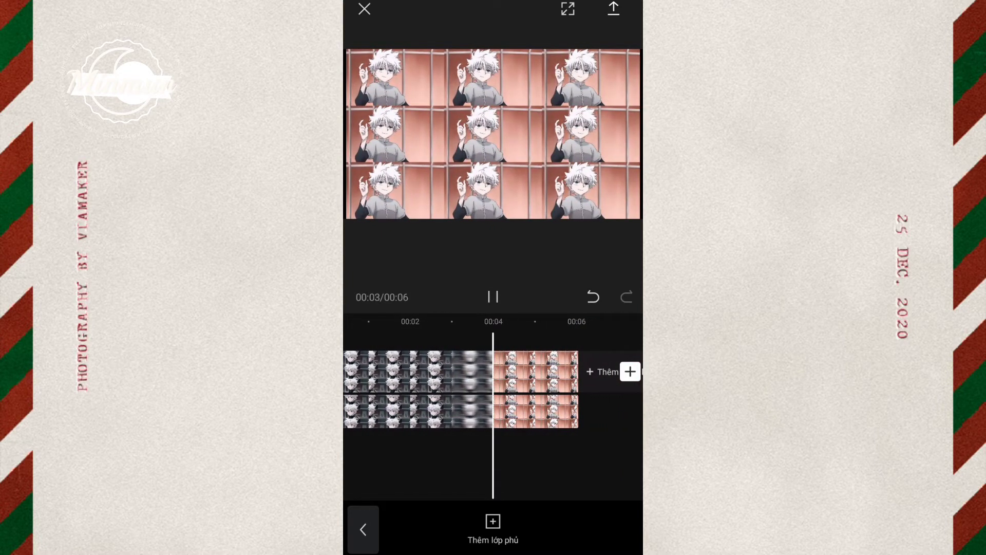
click(493, 298)
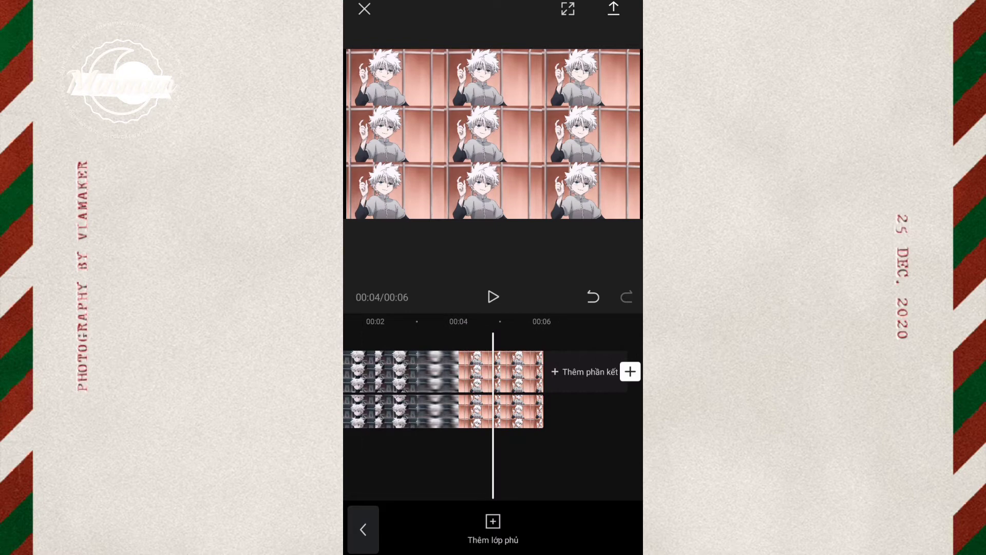
click(610, 8)
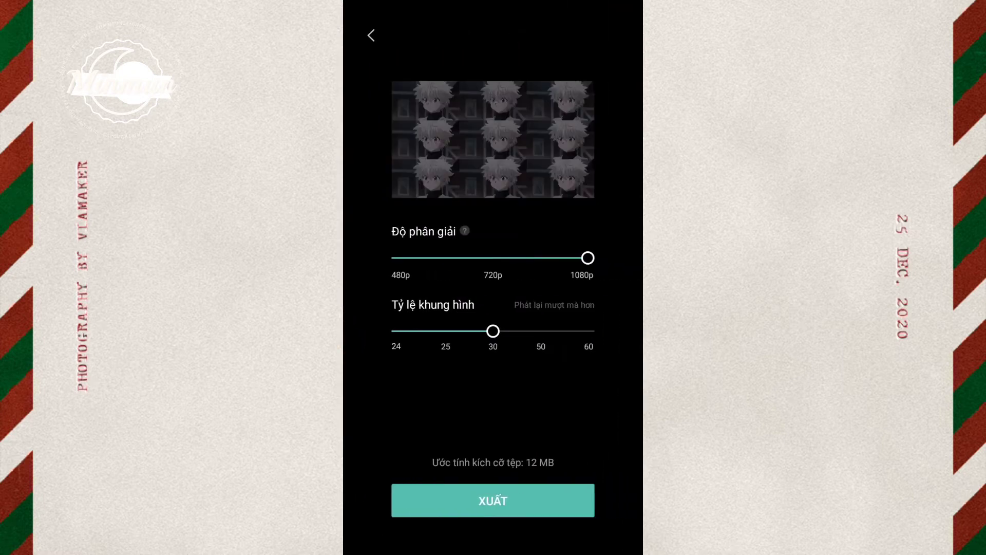
click(571, 501)
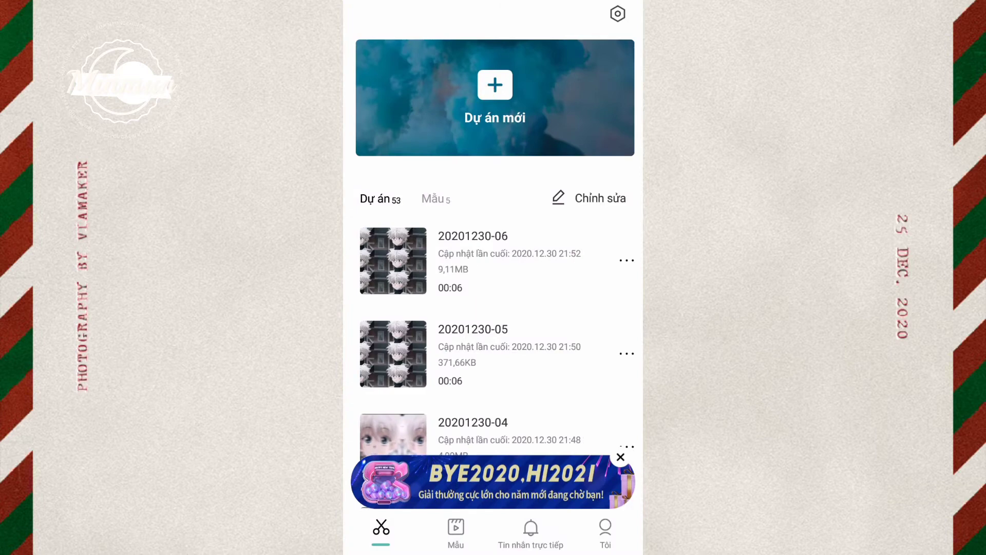
Start a new project from the freshly exported Killua grid video
click(495, 97)
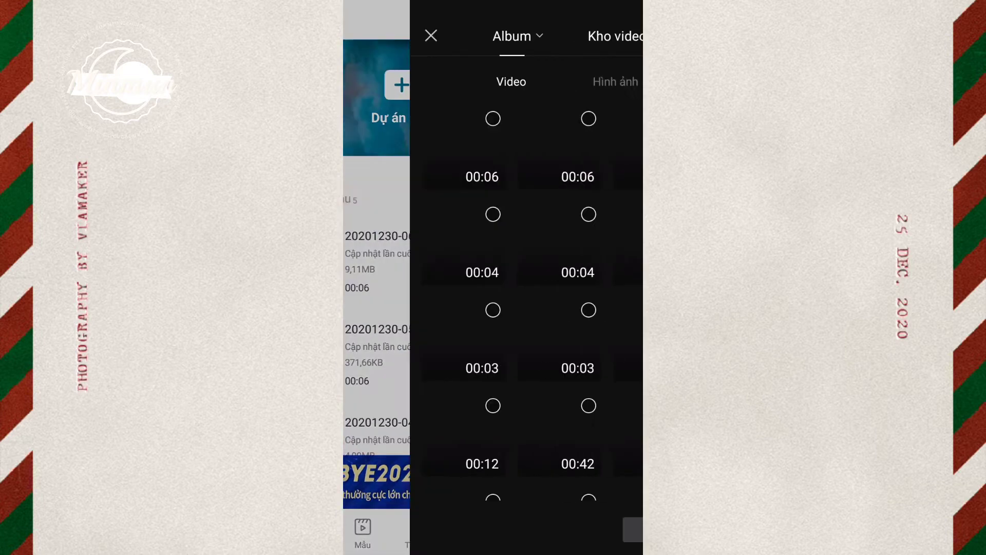
click(398, 147)
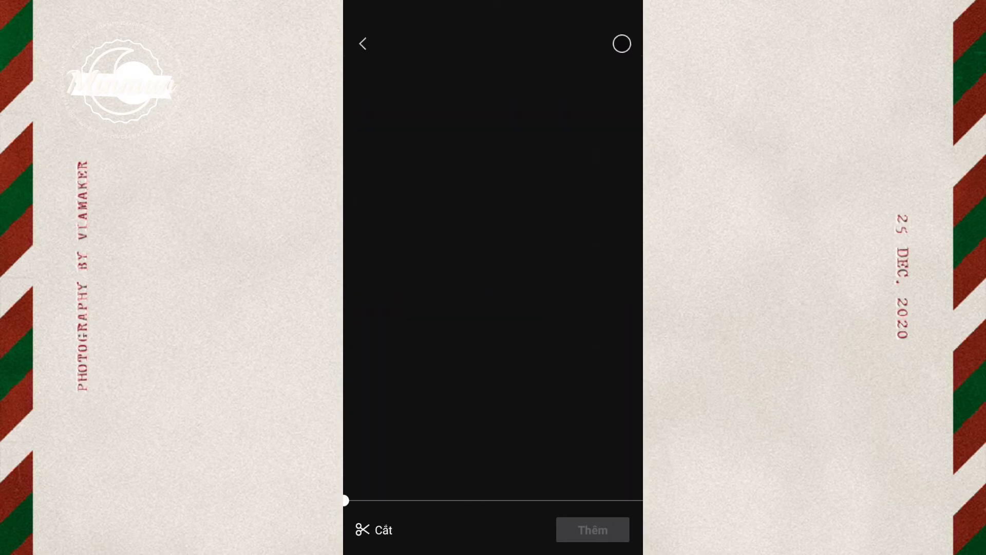
click(622, 44)
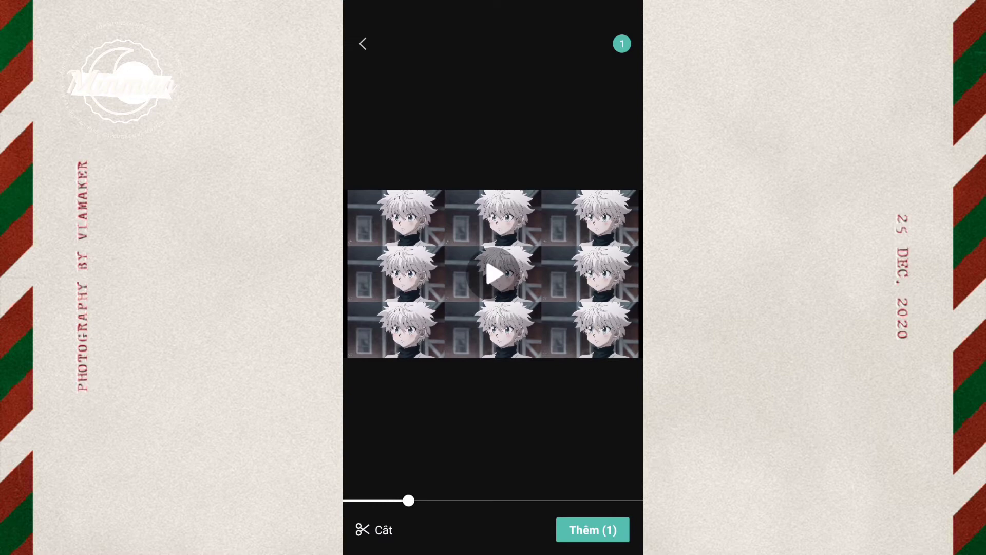
click(593, 530)
Delete the automatic ending clip, leaving the 6-second main clip selected
drag(591, 447, 387, 478)
click(534, 395)
click(597, 529)
drag(514, 462, 616, 462)
click(529, 409)
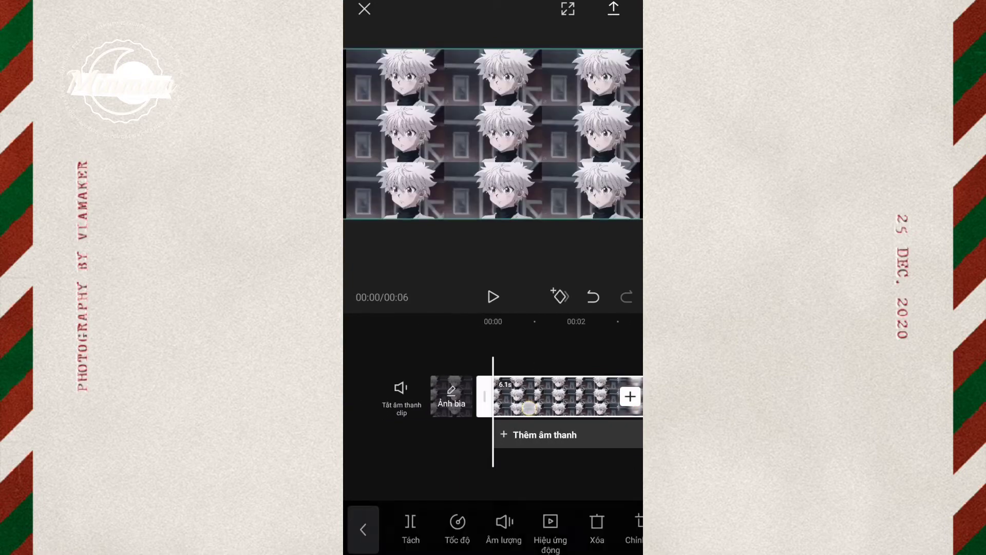
Trim the Killua clip down to 2.7 seconds and play it back
mouse_move(485, 395)
mouse_down()
mouse_move(550, 411)
mouse_move(524, 411)
mouse_up()
drag(576, 458, 470, 456)
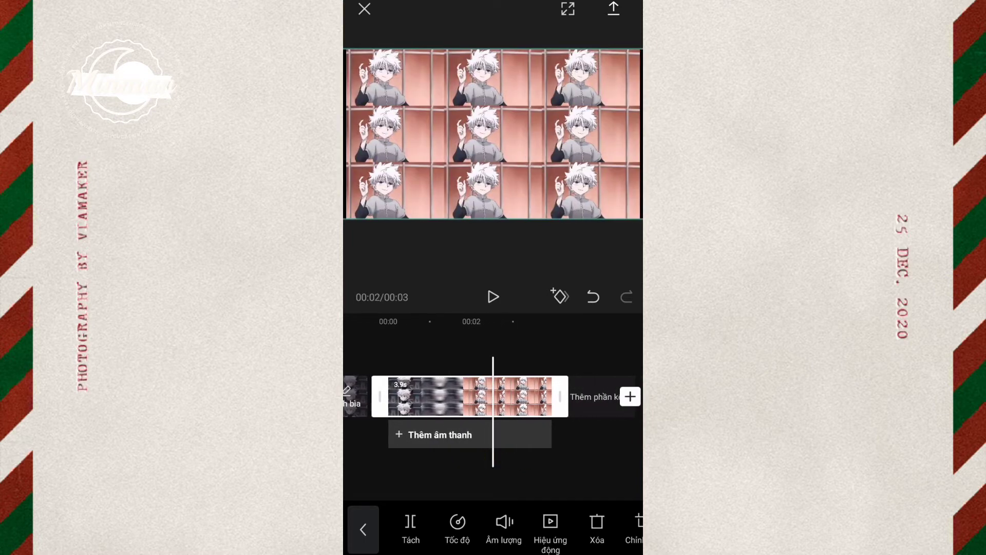
drag(550, 432, 462, 431)
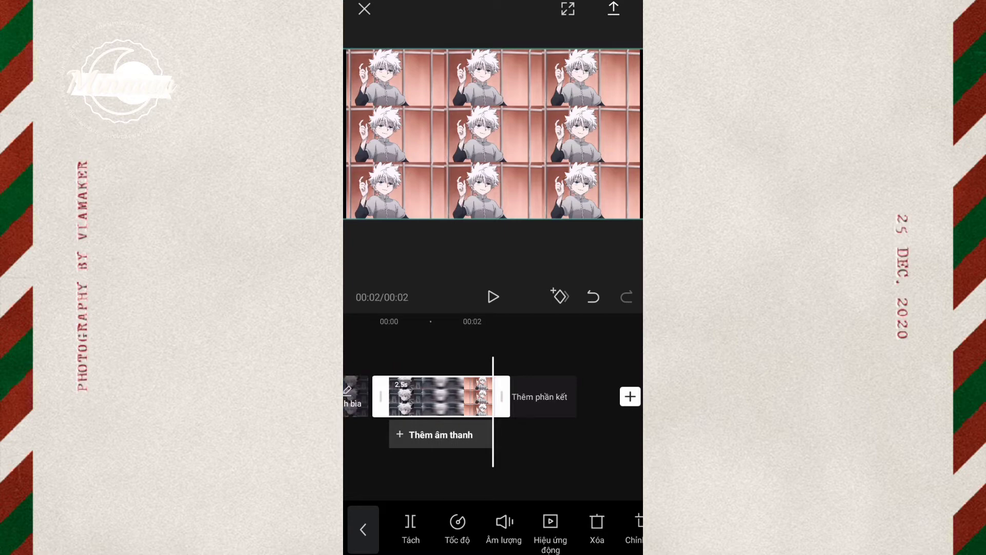
drag(380, 404, 551, 417)
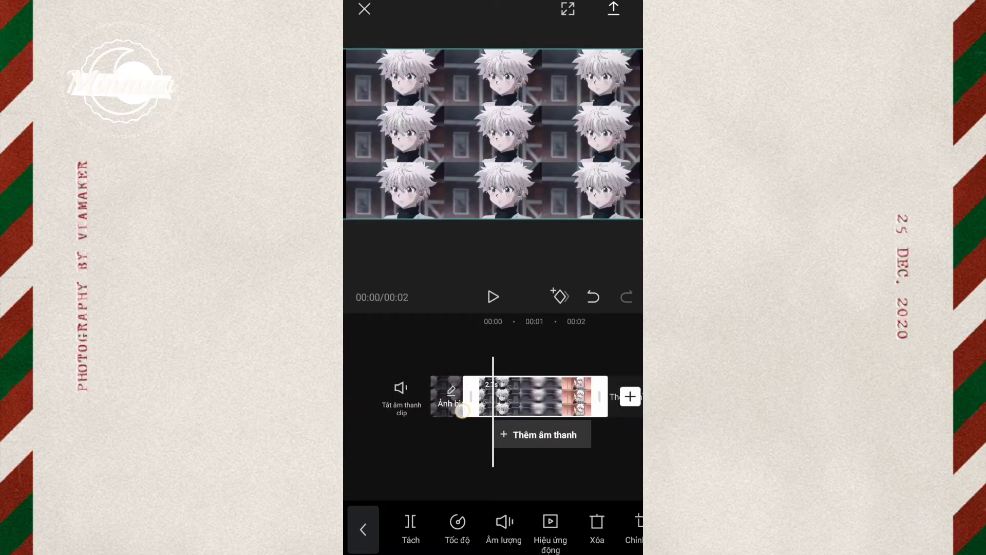
click(489, 299)
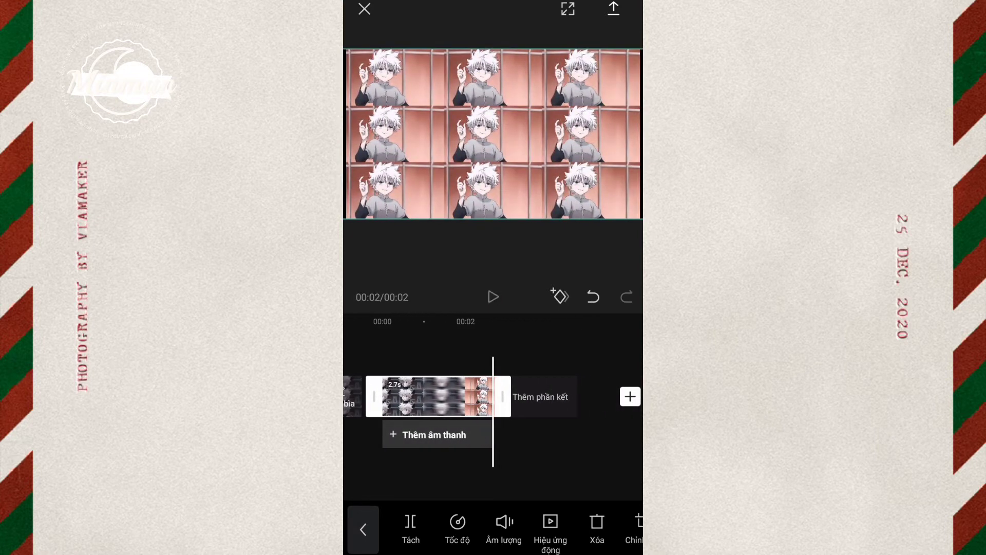
click(494, 297)
Show the combo animation presets for the trimmed clip
click(530, 396)
click(552, 524)
click(588, 522)
Apply the Fall Bottom Left combo animation to the clip
scroll(493, 503, right, 15)
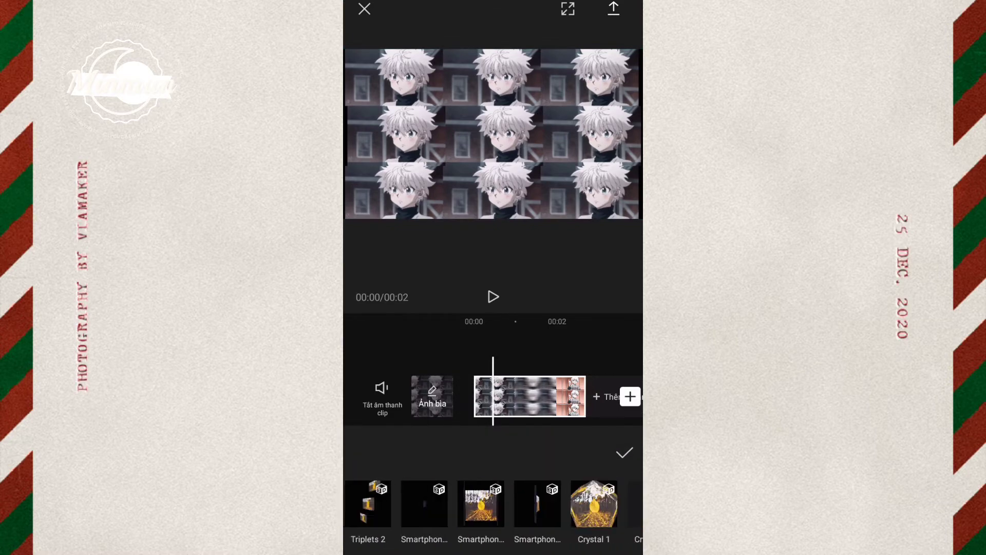
scroll(493, 503, right, 5)
scroll(494, 503, right, 5)
scroll(493, 503, right, 5)
scroll(493, 504, right, 5)
scroll(493, 503, right, 5)
scroll(493, 503, right, 5)
scroll(493, 503, right, 5)
scroll(493, 504, right, 2)
scroll(493, 504, left, 3)
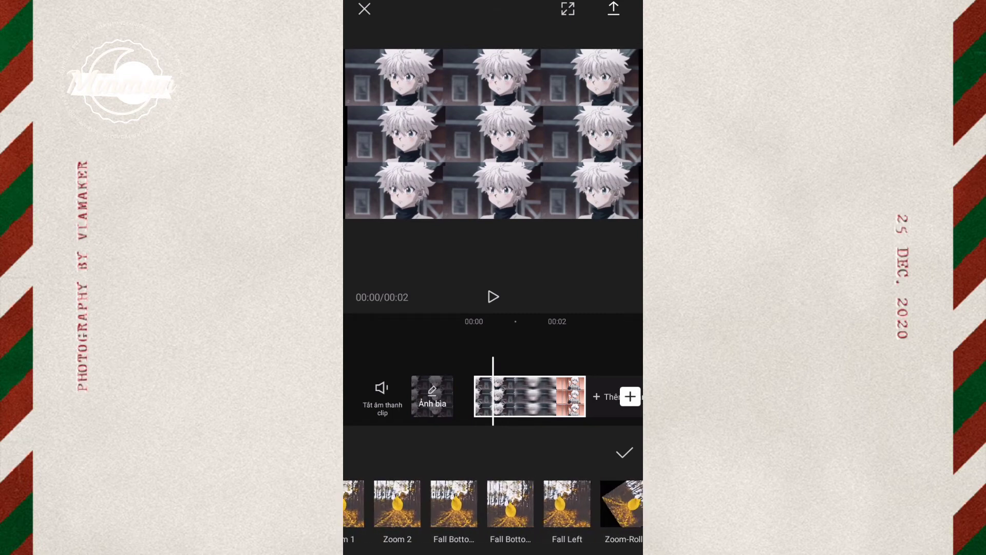
click(496, 503)
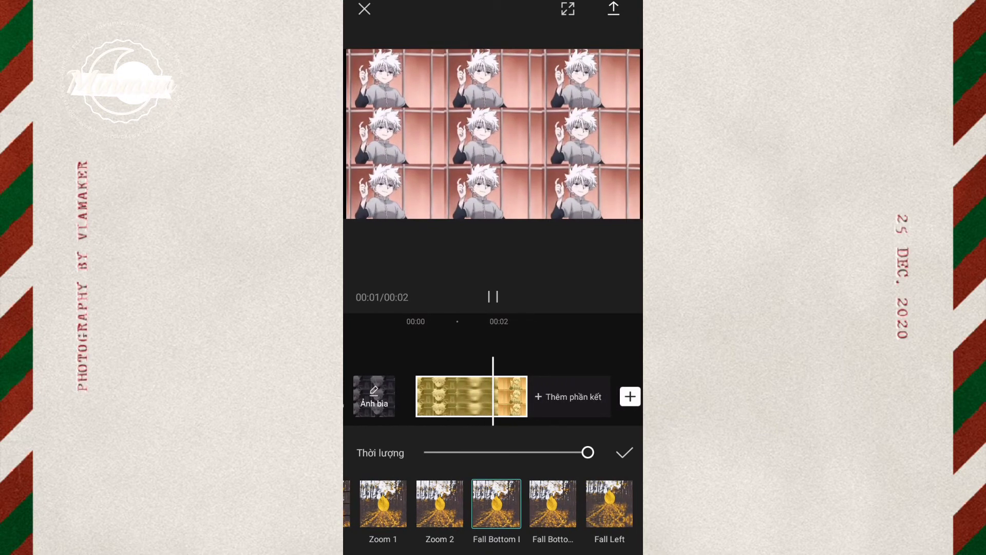
click(621, 451)
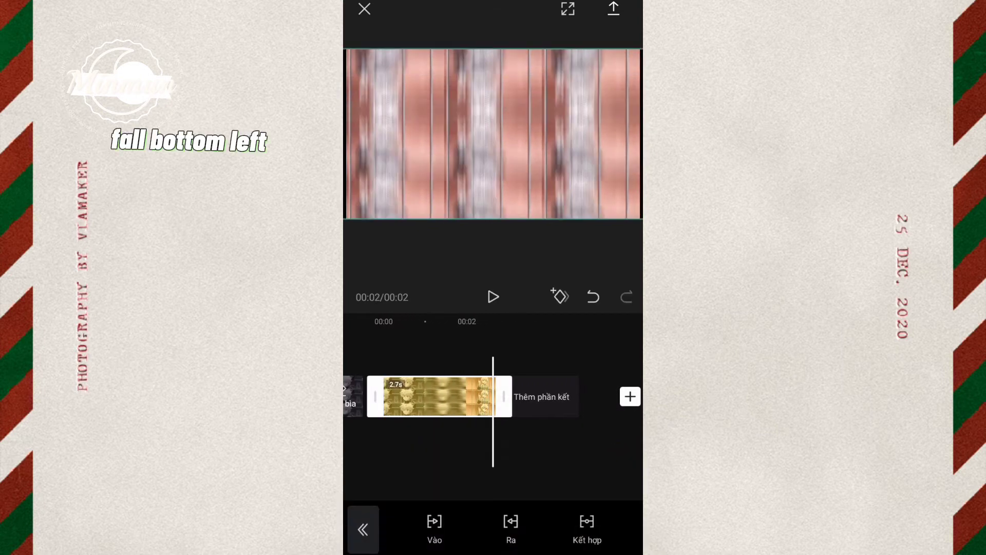
Preview the animated clip and export it at 720p, 30 fps
click(356, 521)
drag(576, 470, 505, 471)
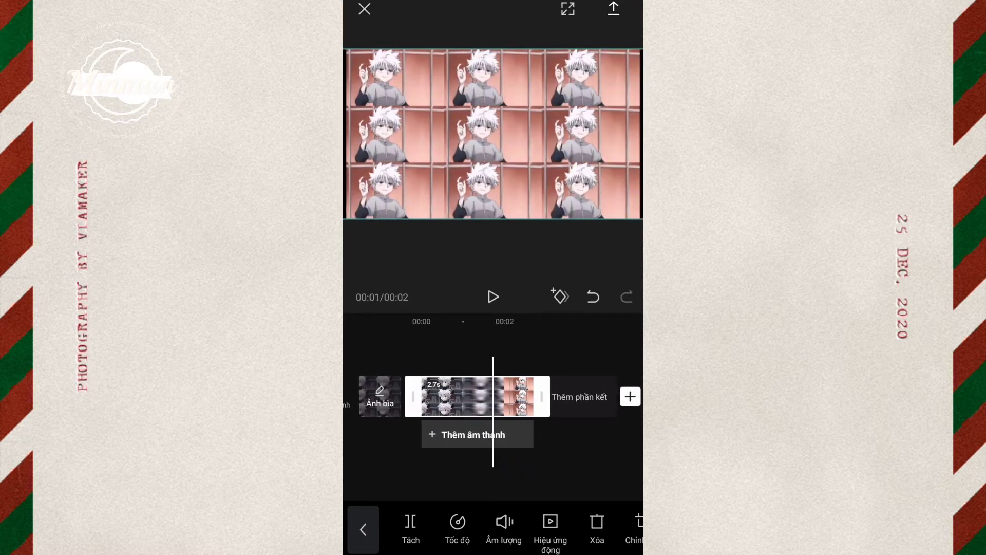
click(557, 467)
drag(528, 458, 608, 459)
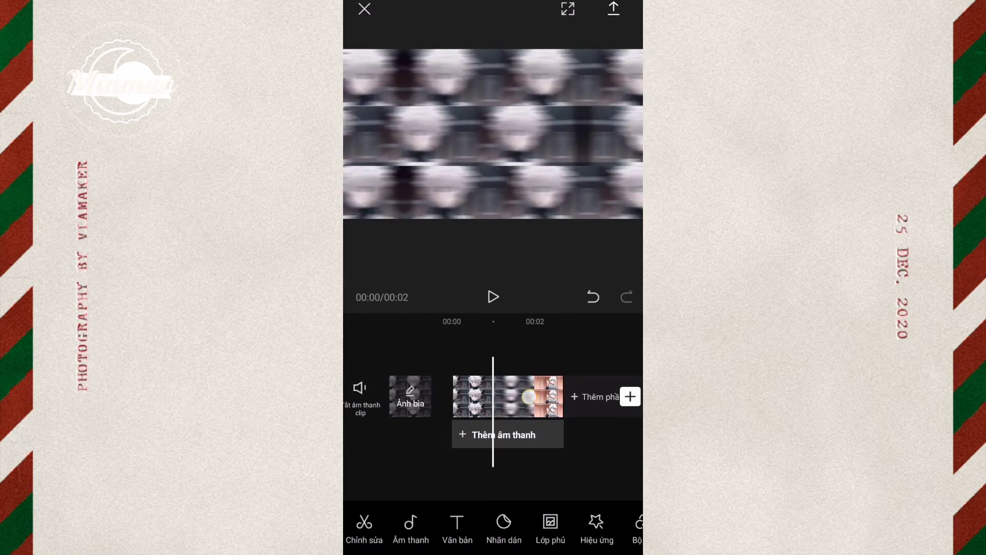
click(529, 396)
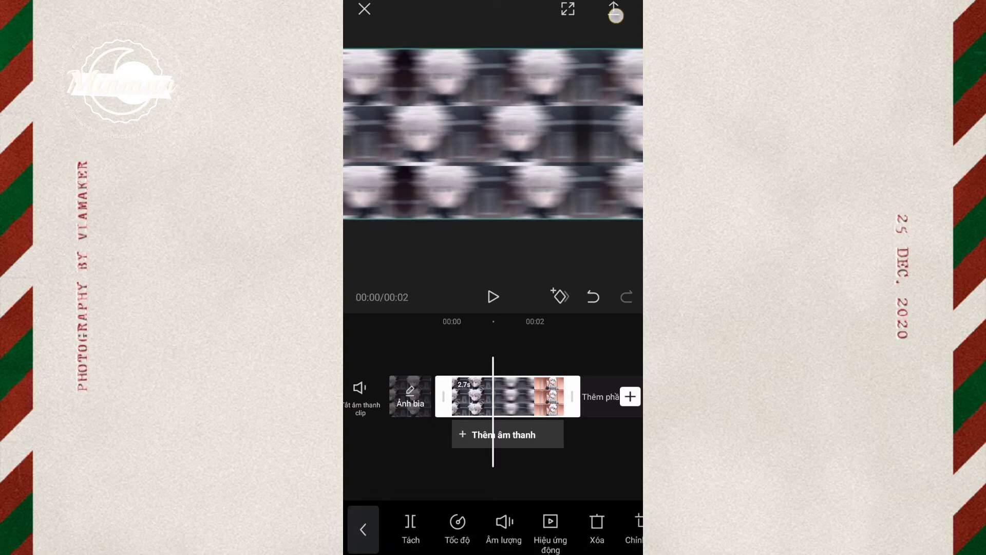
click(614, 8)
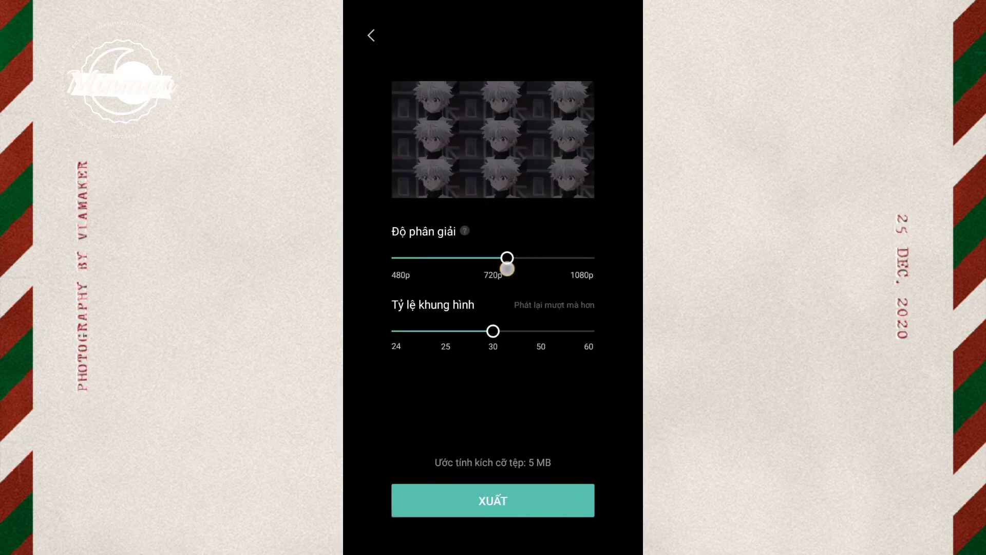
click(493, 500)
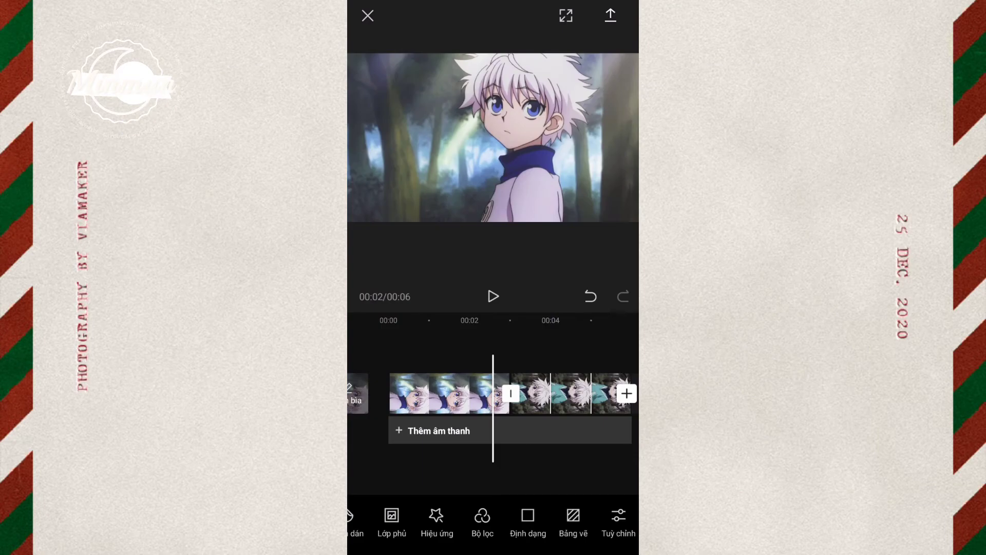
Apply a 0.8s Whirl exit animation to the first Killua clip
click(450, 393)
click(516, 518)
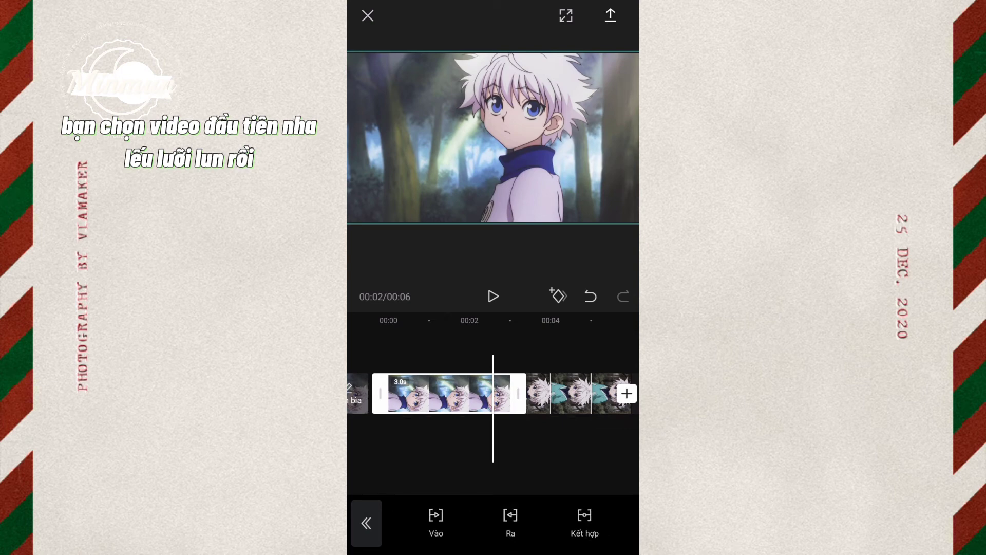
click(515, 524)
drag(591, 522, 451, 522)
drag(591, 497, 390, 497)
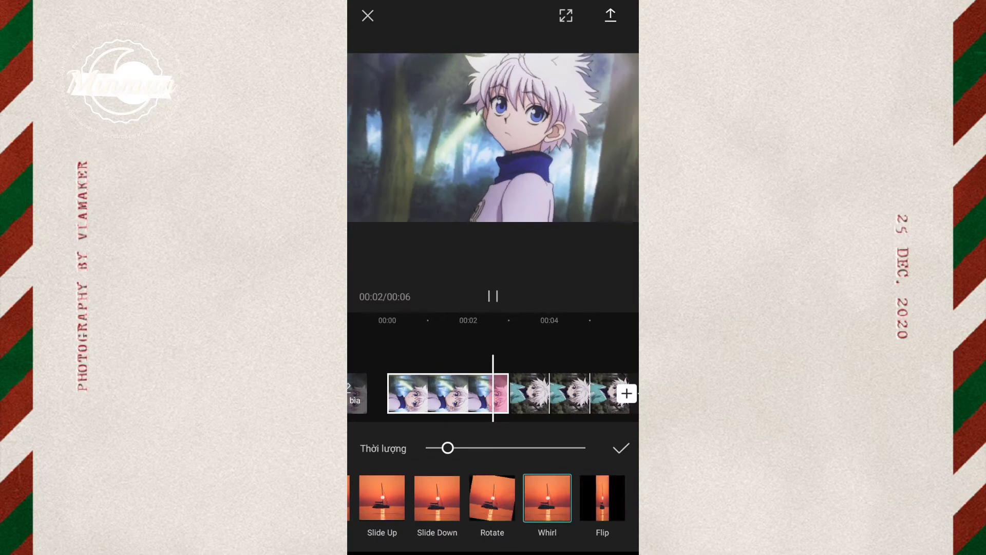
drag(465, 446, 469, 447)
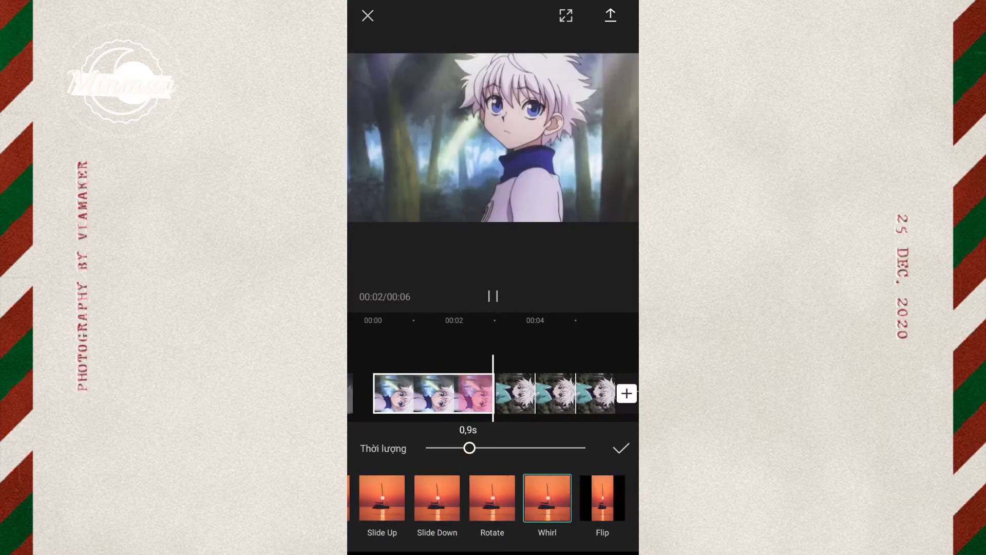
drag(469, 448, 461, 447)
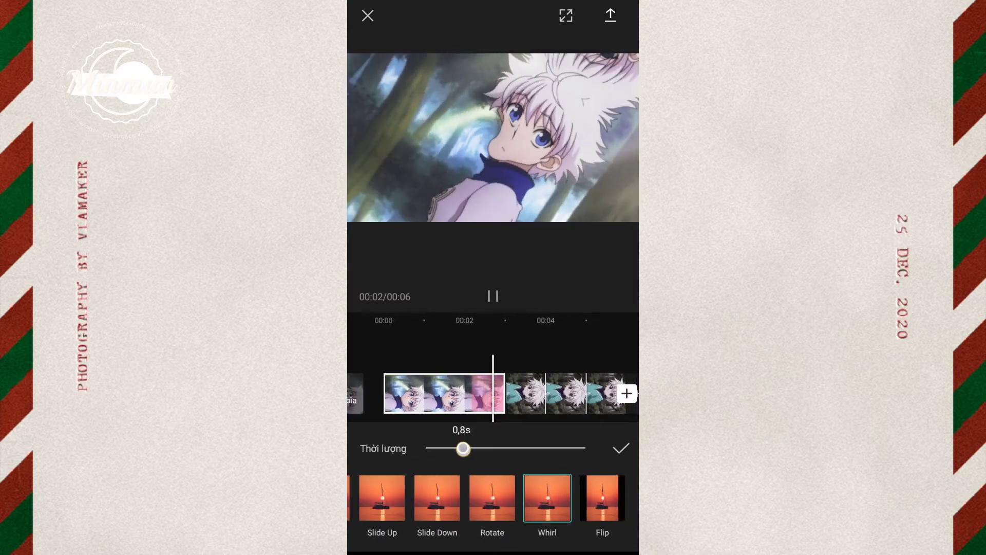
click(621, 448)
click(368, 524)
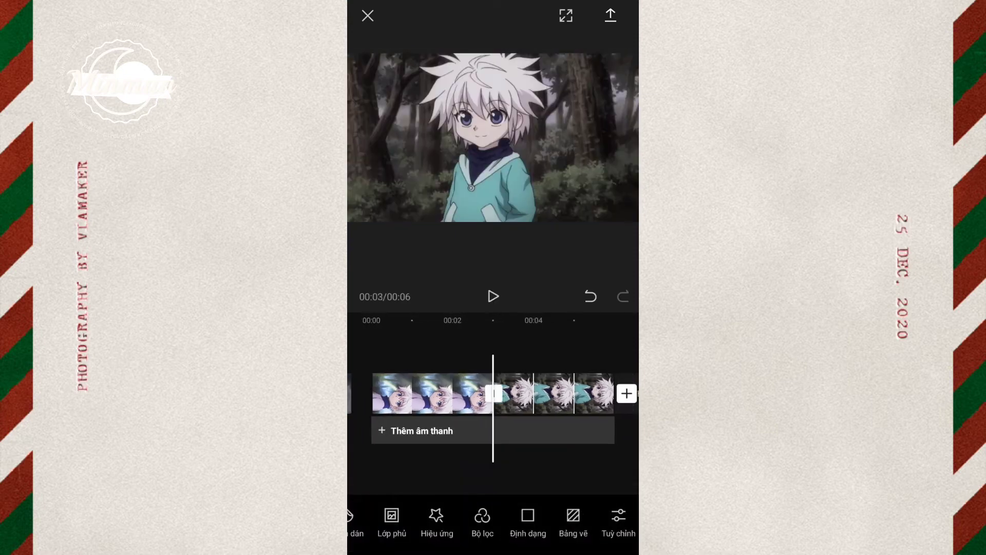
Give the second Killua clip the Whirl entrance animation
click(548, 407)
click(549, 522)
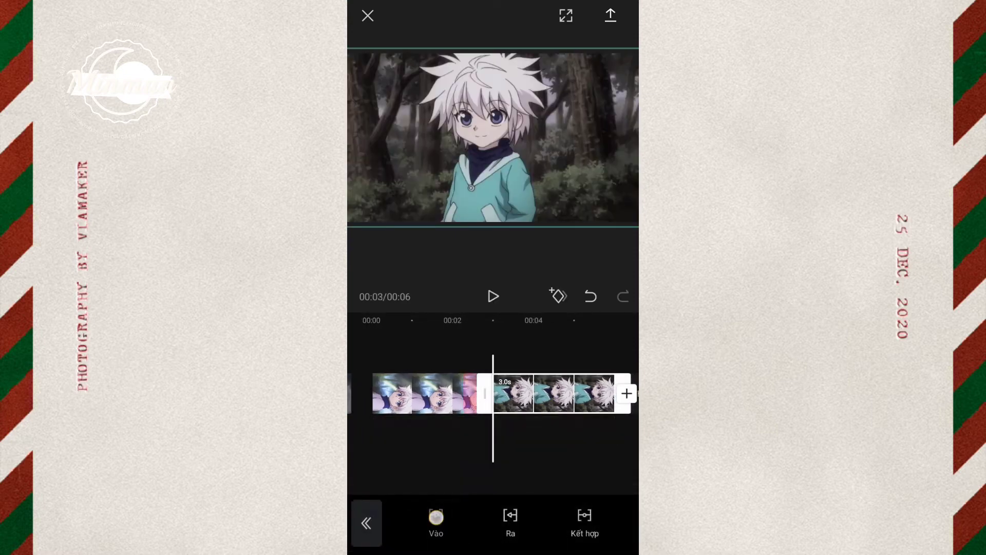
click(437, 522)
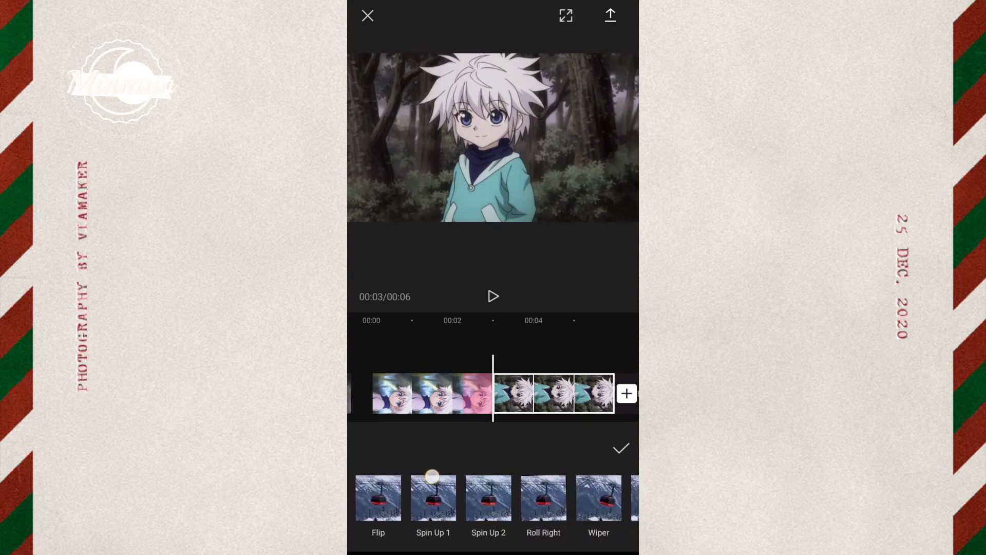
click(551, 498)
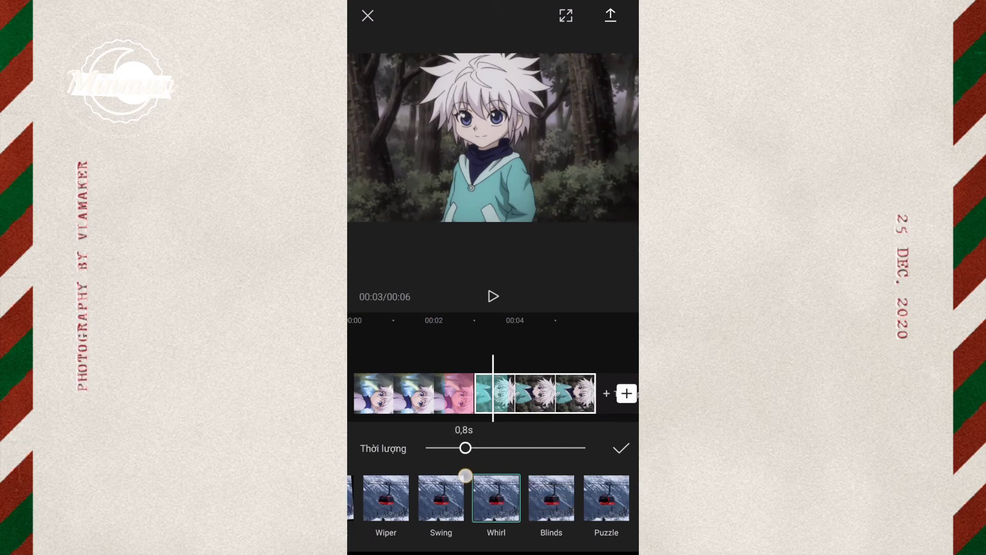
click(621, 448)
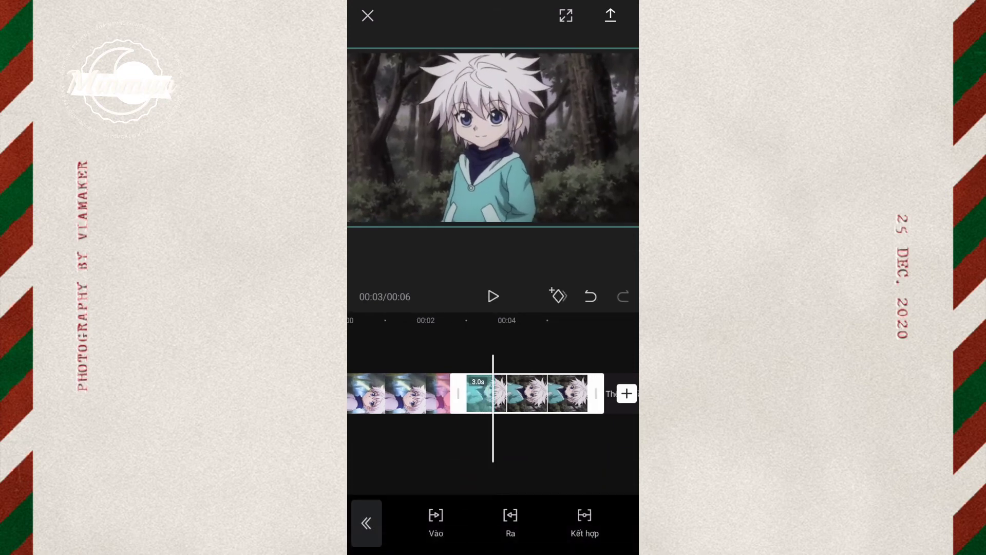
Export the two-clip Whirl edit and return to editing
click(611, 15)
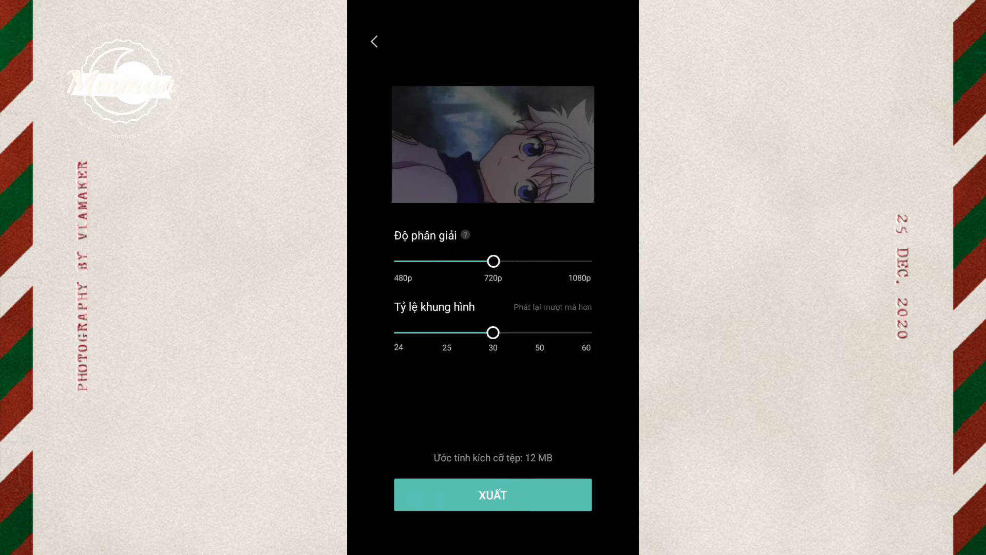
click(525, 484)
click(527, 468)
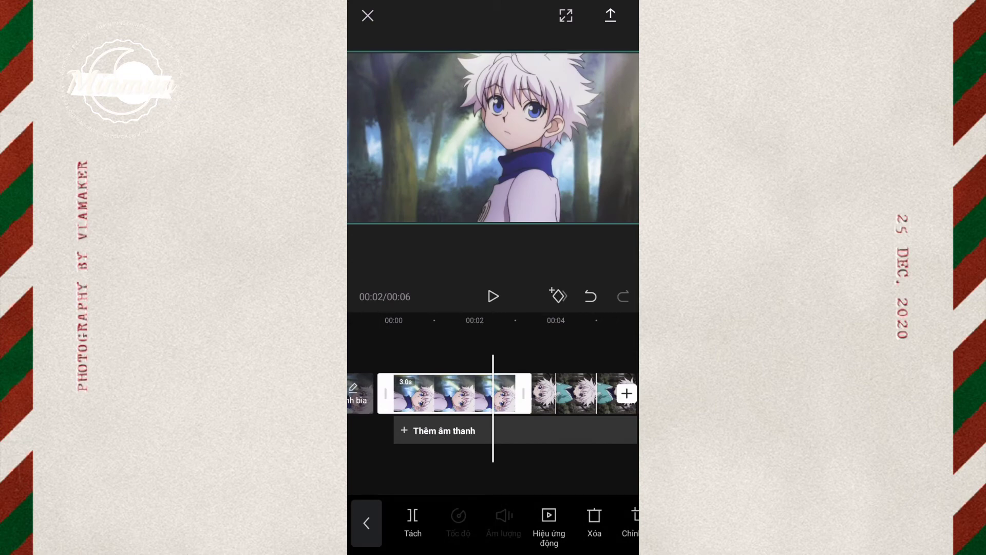
Switch the first clip's animation from Whirl to Flip
click(548, 521)
click(436, 521)
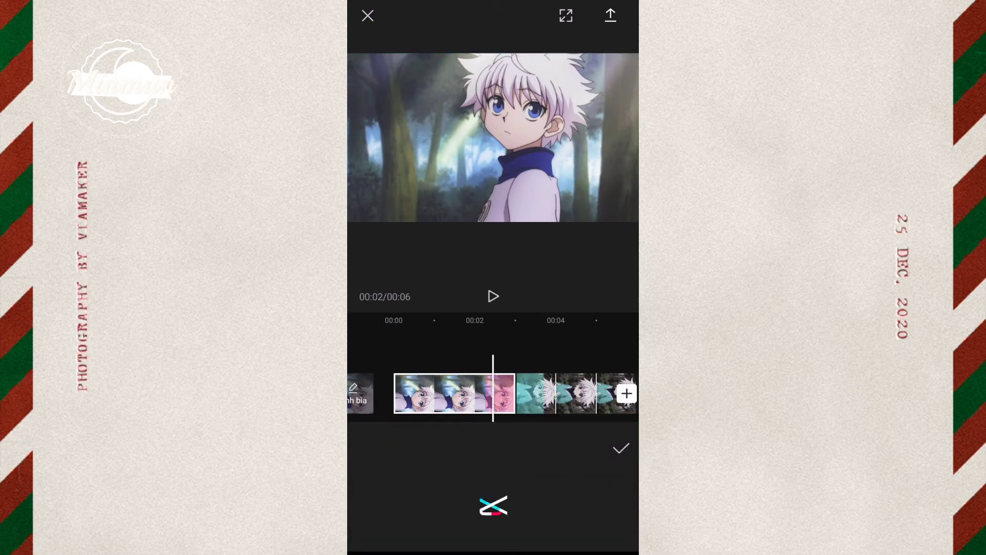
drag(591, 501, 406, 515)
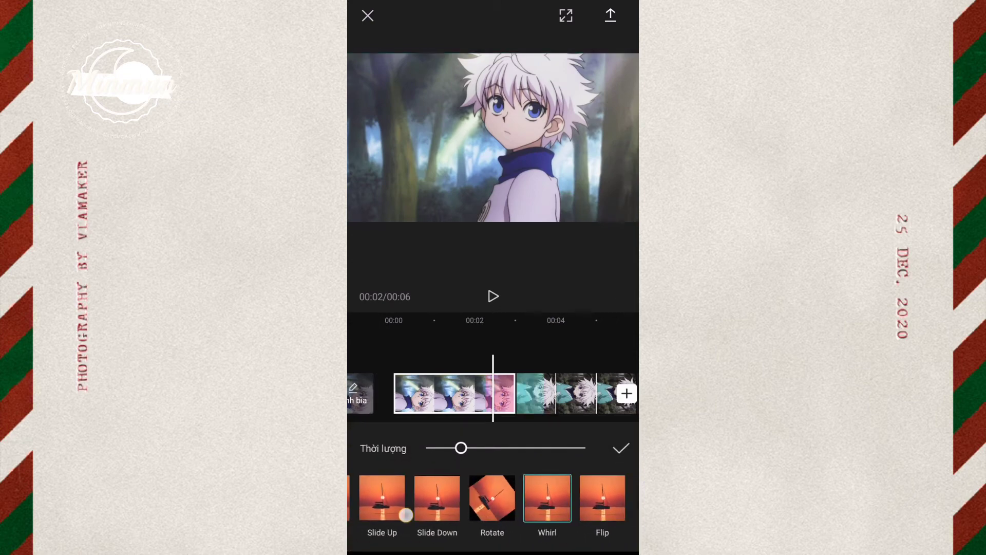
click(602, 497)
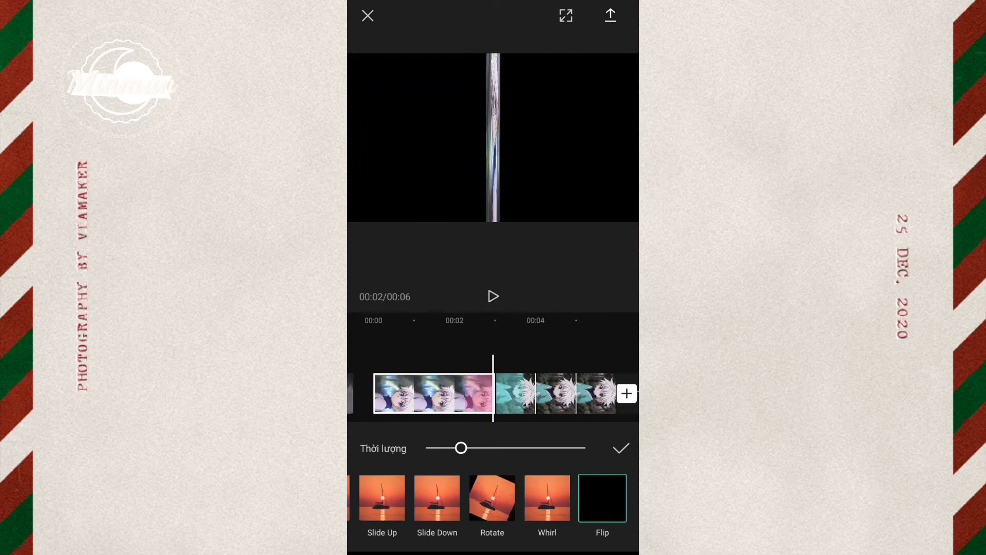
click(621, 448)
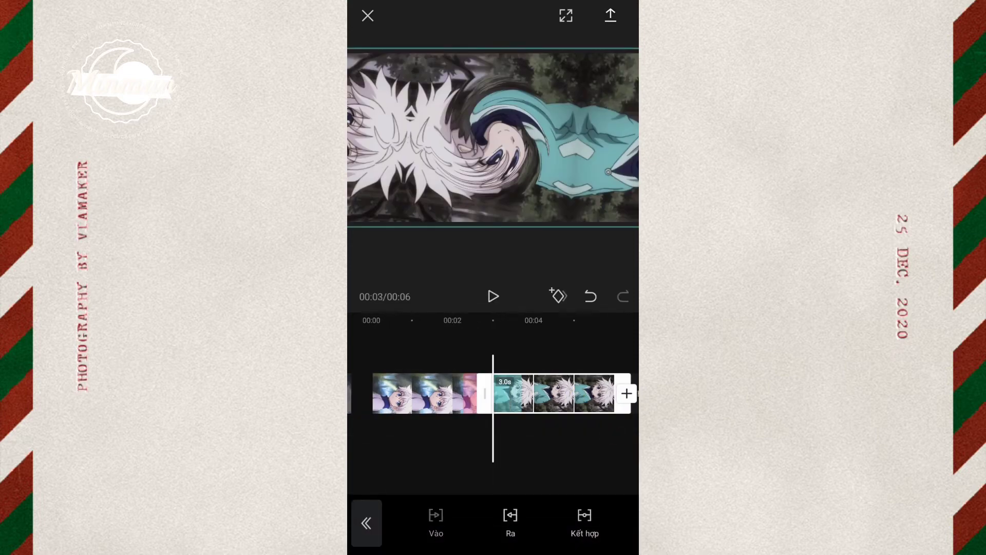
Switch the second clip to Flip as well, then export the Flip version
click(510, 521)
mouse_move(591, 498)
mouse_down()
mouse_move(436, 498)
mouse_move(514, 499)
mouse_up()
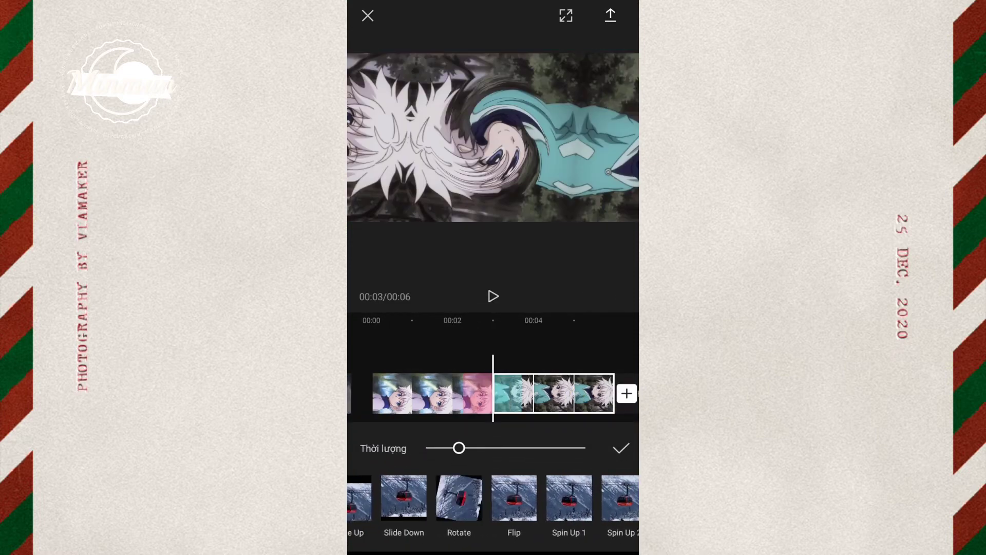
click(513, 497)
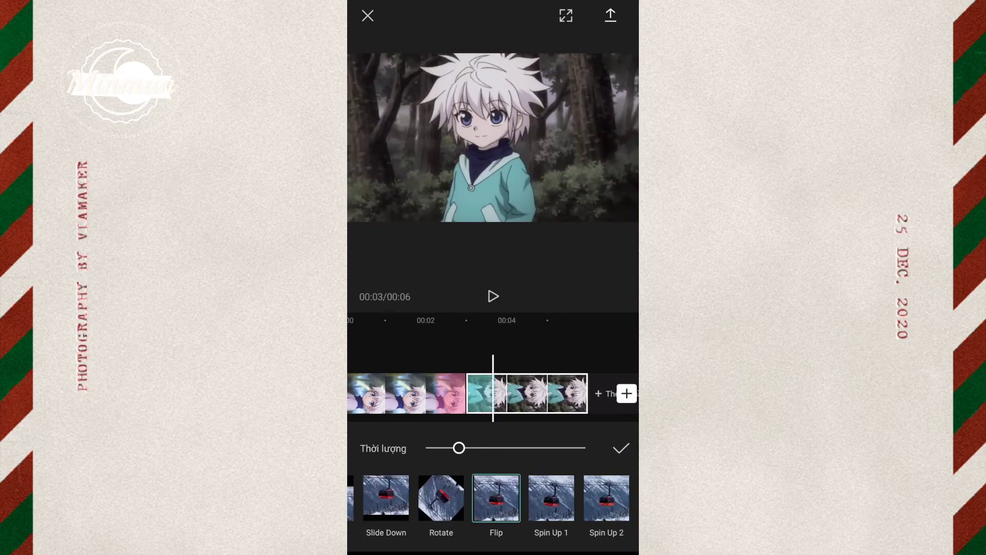
click(620, 450)
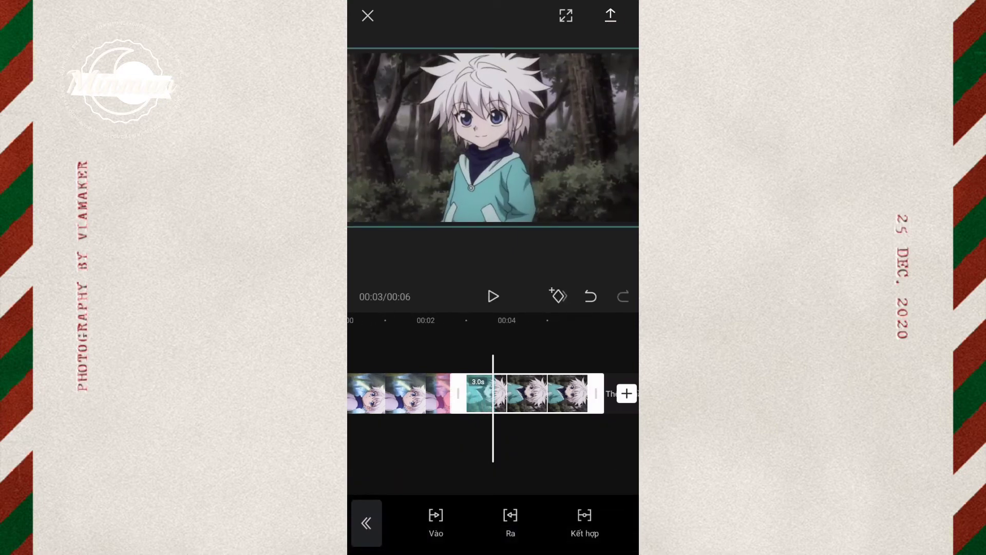
click(611, 16)
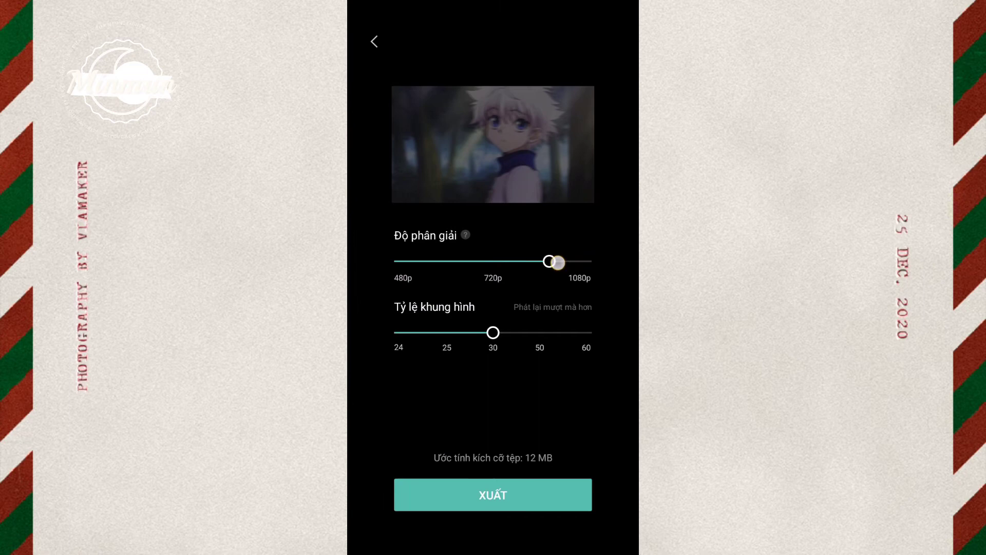
click(492, 495)
Start a new project with the two 00:06 Killua forest videos
click(493, 462)
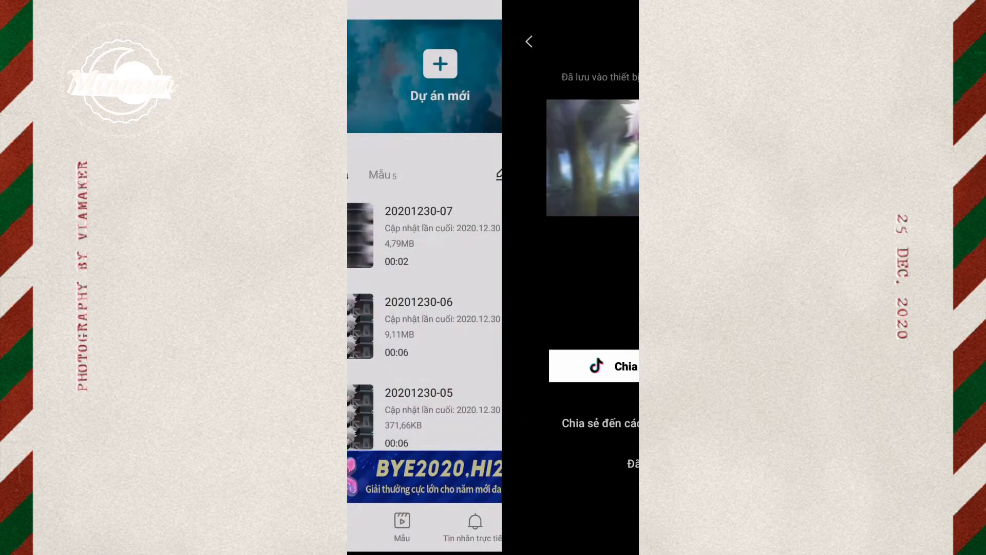
click(495, 97)
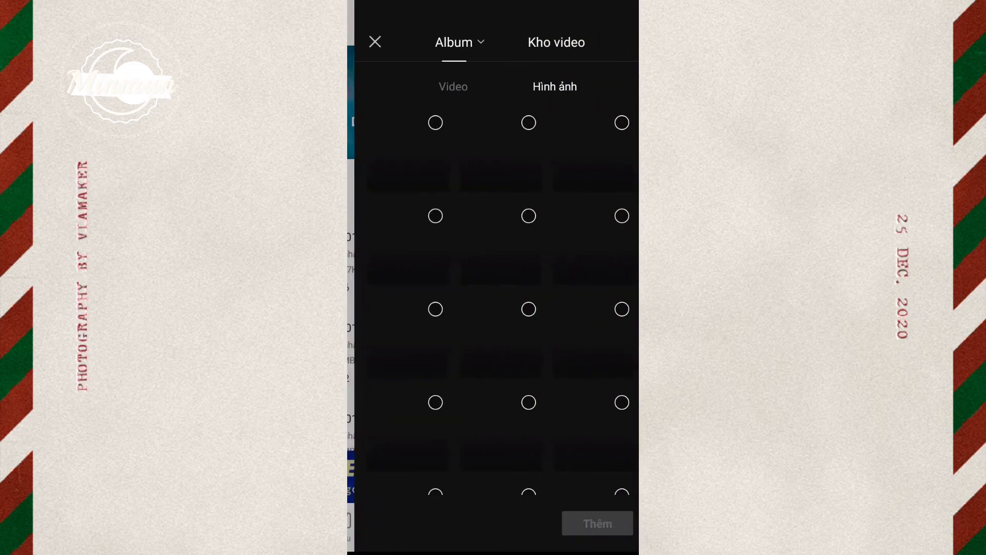
click(446, 87)
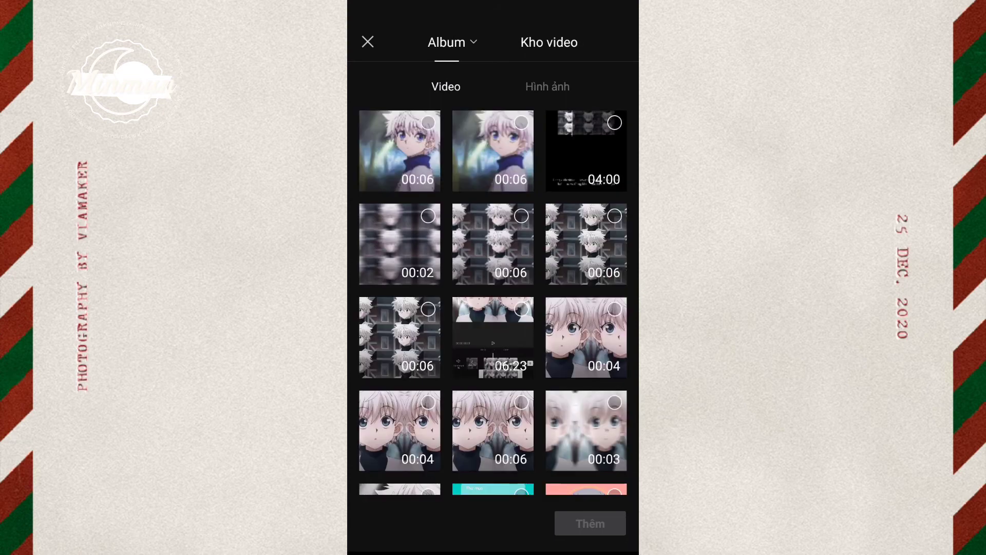
click(428, 122)
click(521, 123)
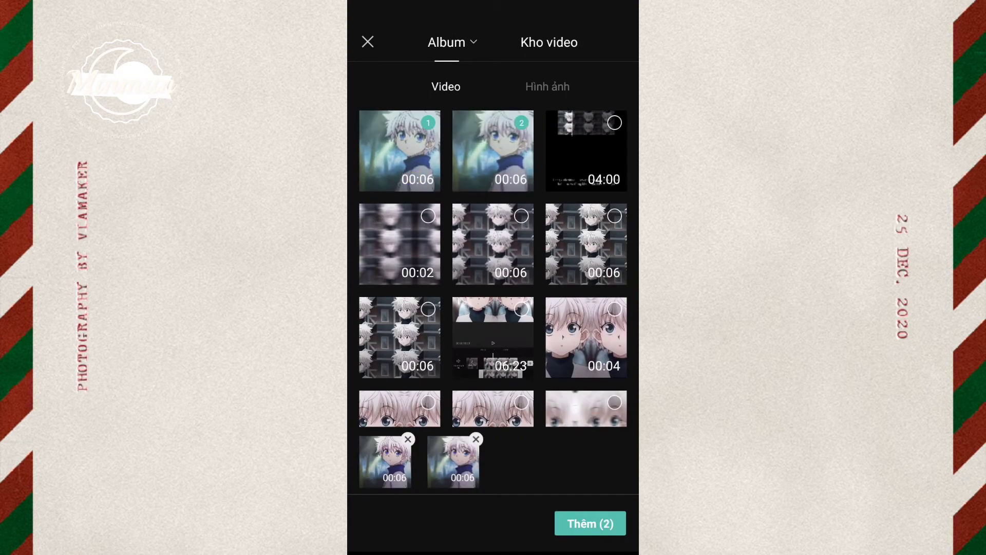
click(590, 523)
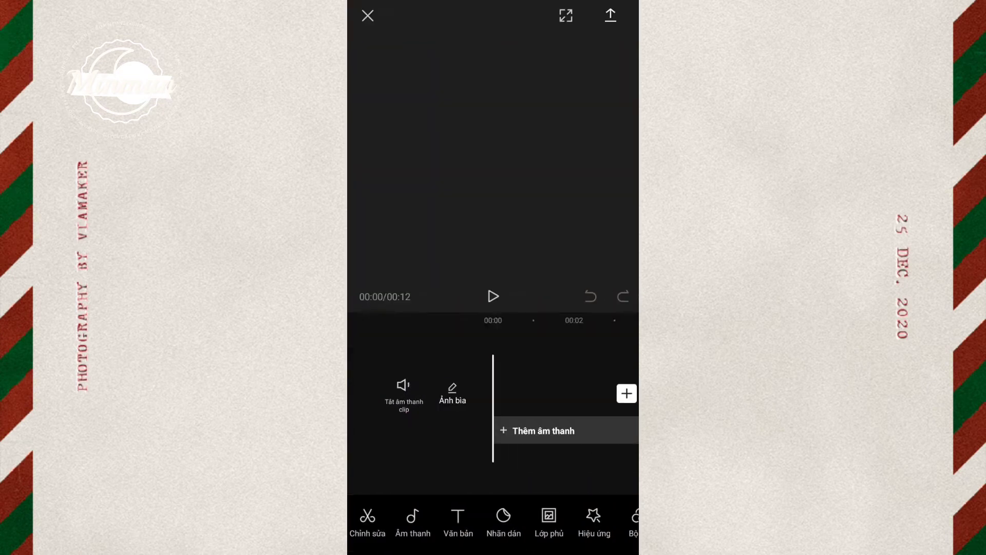
Select the Killua clip on the timeline for overlay editing
click(557, 510)
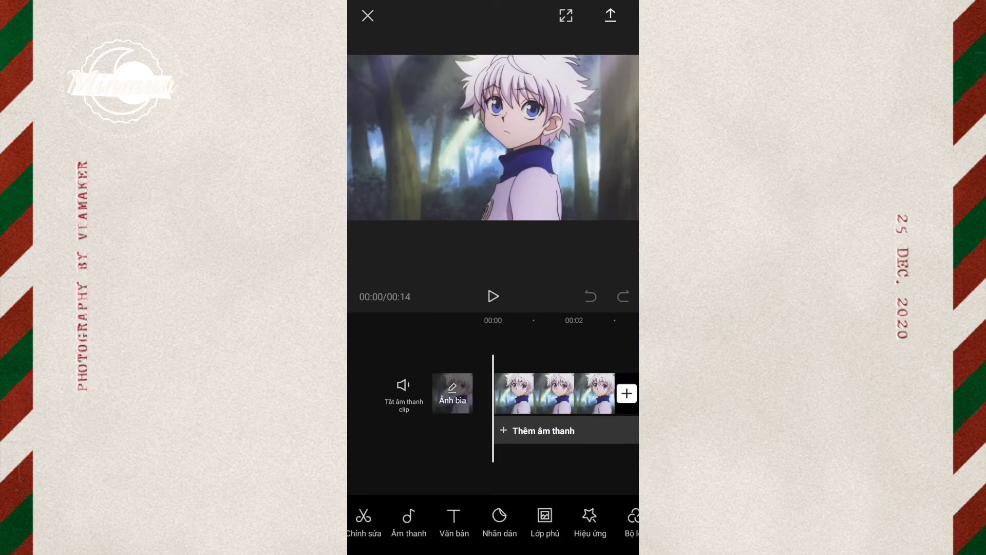
click(555, 369)
drag(590, 524, 411, 524)
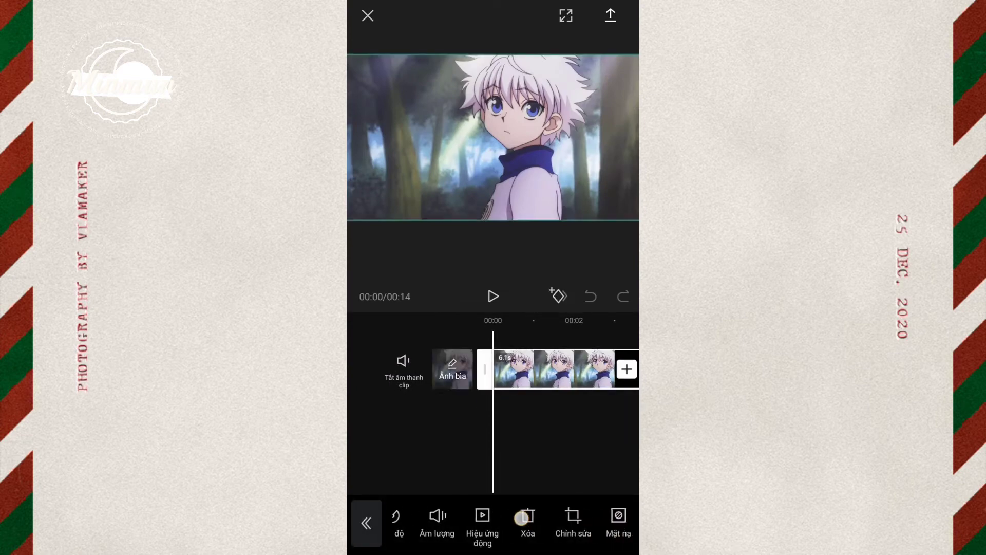
Move the Killua clip onto its own overlay track
drag(565, 524, 462, 524)
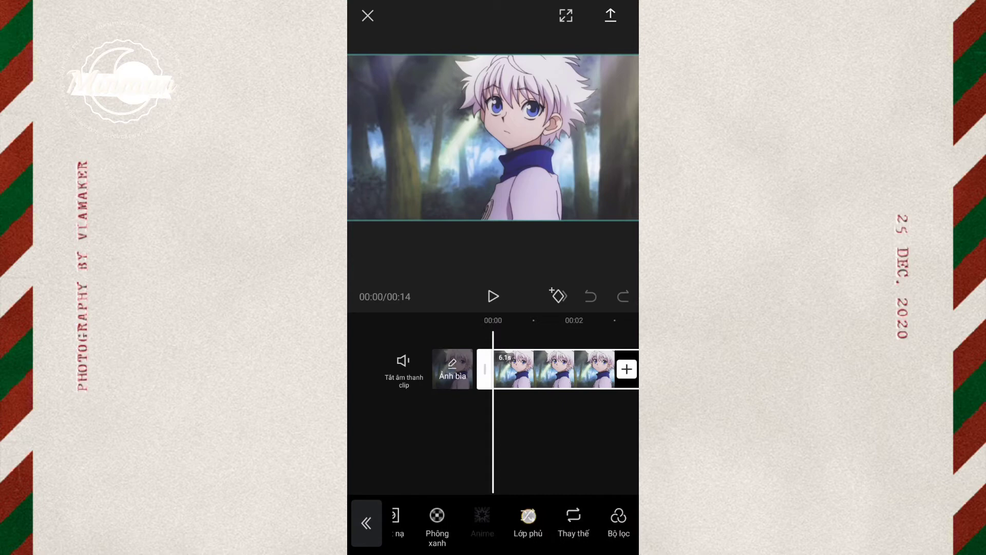
click(528, 522)
drag(591, 488, 451, 488)
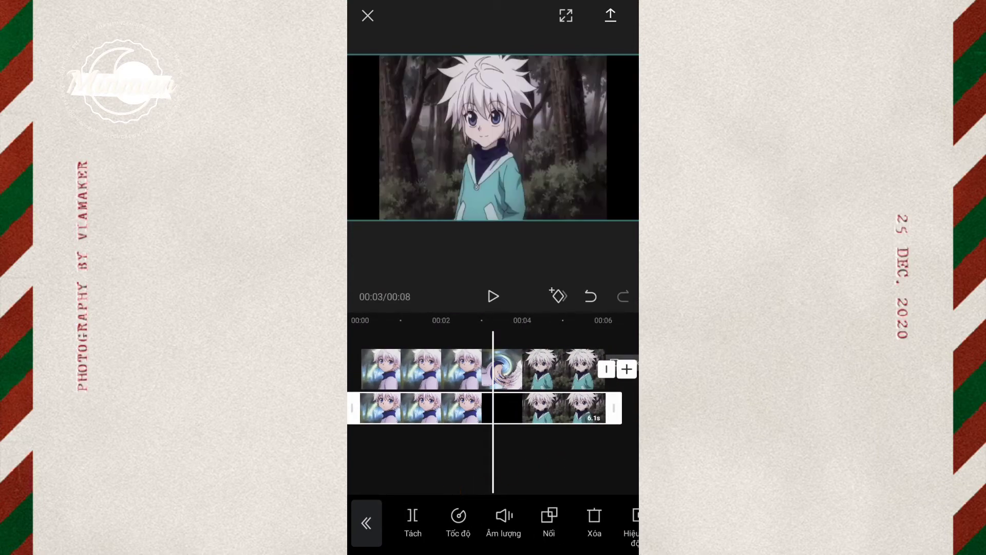
Delete the Phần kết ending clip, leaving a 6-second video
drag(565, 471, 488, 471)
click(531, 365)
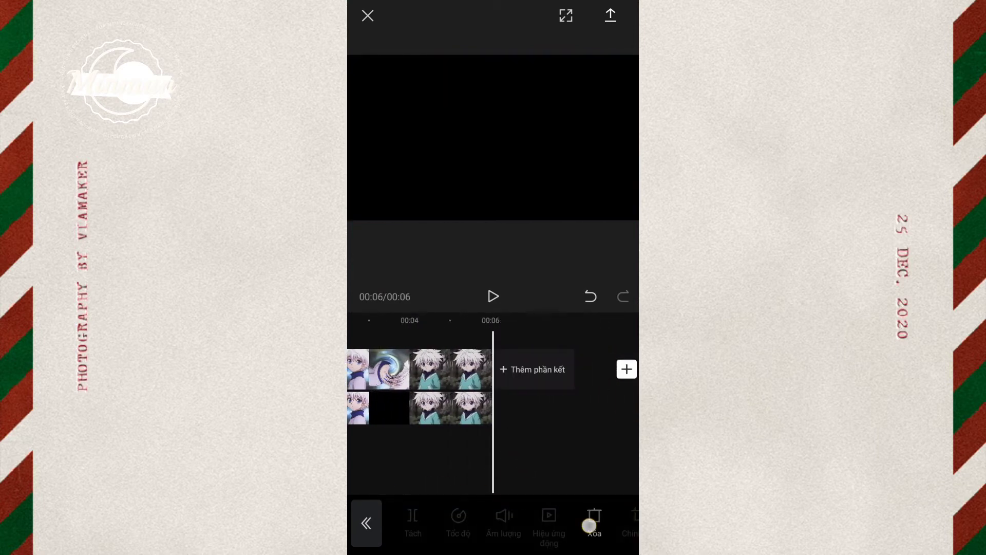
click(589, 525)
drag(551, 454, 604, 454)
click(540, 408)
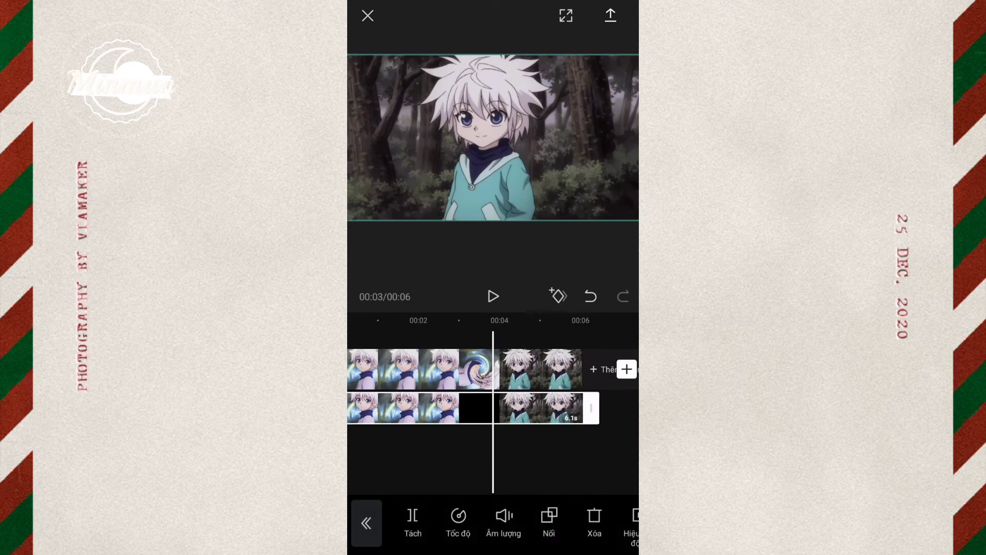
drag(565, 524, 462, 524)
drag(514, 452, 596, 452)
click(462, 462)
drag(370, 465, 467, 467)
Go to the video effects section to add a new effect
click(366, 523)
click(590, 522)
click(492, 522)
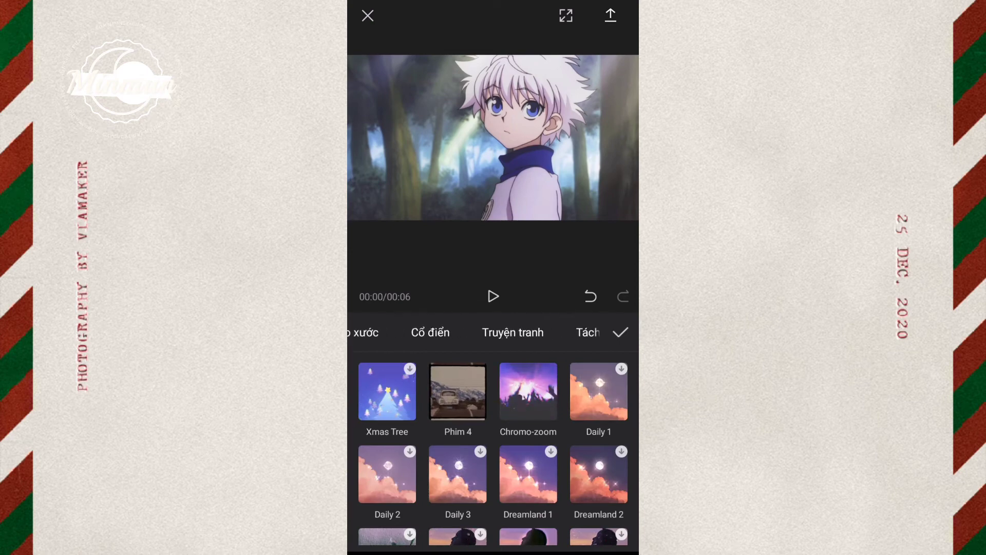
Apply the Nine Screens effect from the split-screen (Tách) category
drag(565, 332, 436, 332)
click(432, 331)
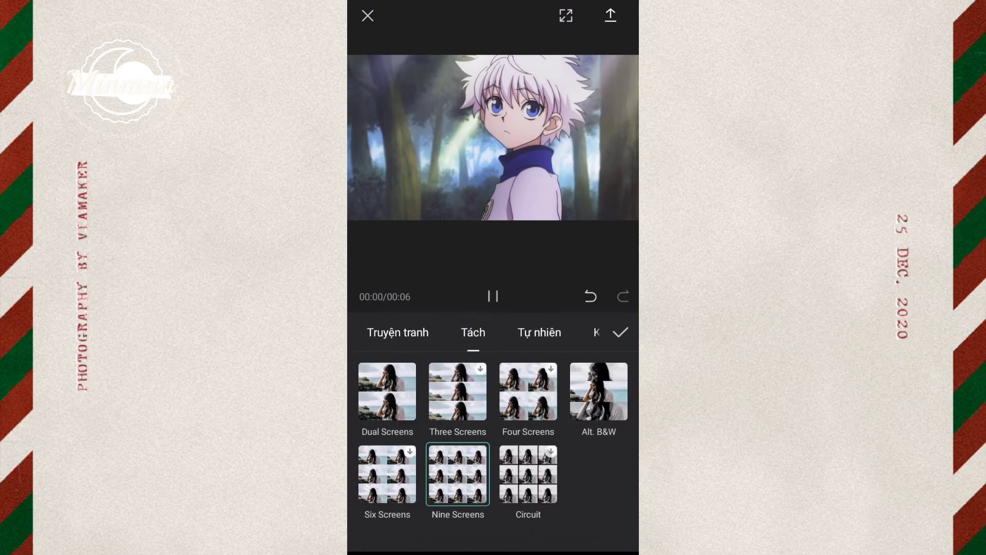
click(621, 332)
Stretch the Nine Screens effect to span the full 6-second video
drag(601, 457, 532, 469)
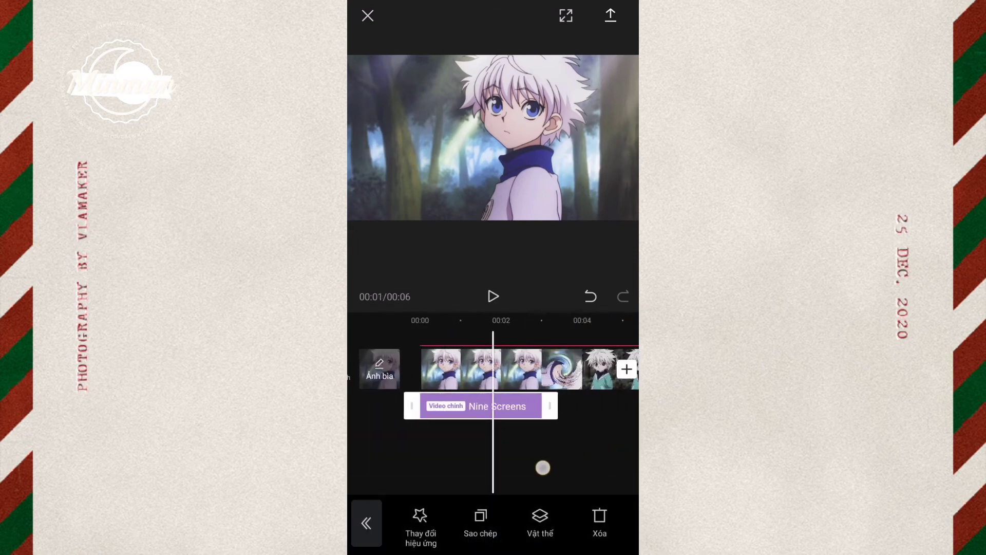
drag(559, 414, 609, 421)
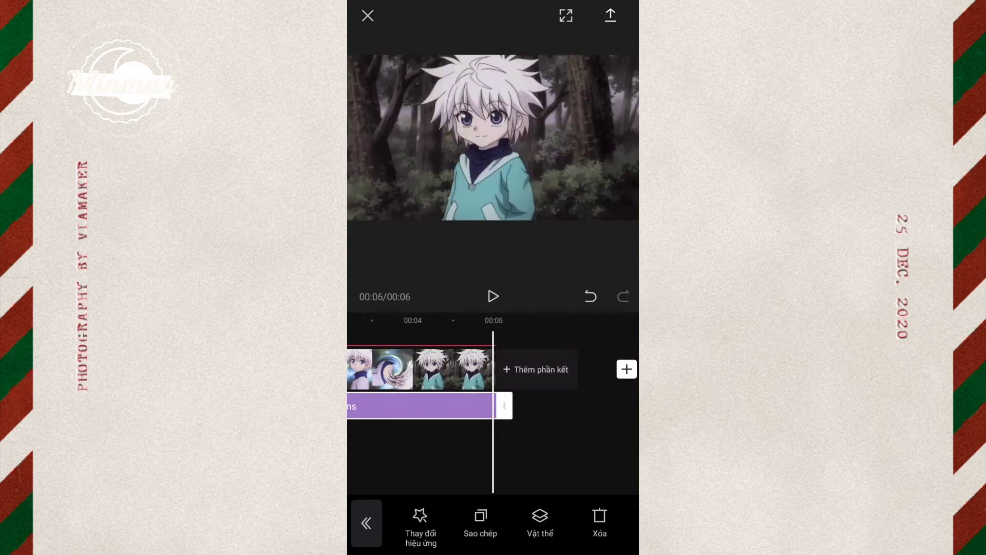
drag(492, 450, 626, 451)
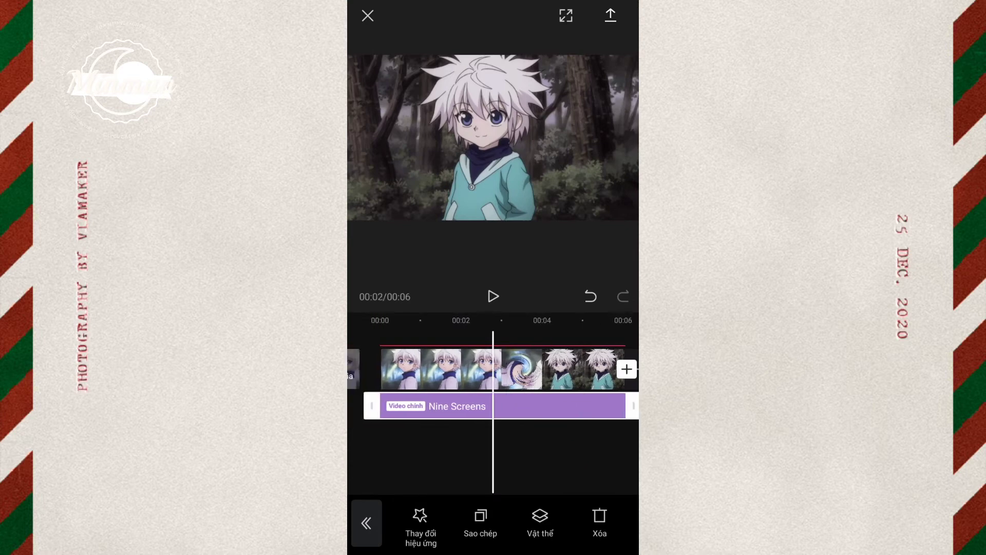
click(366, 523)
click(544, 519)
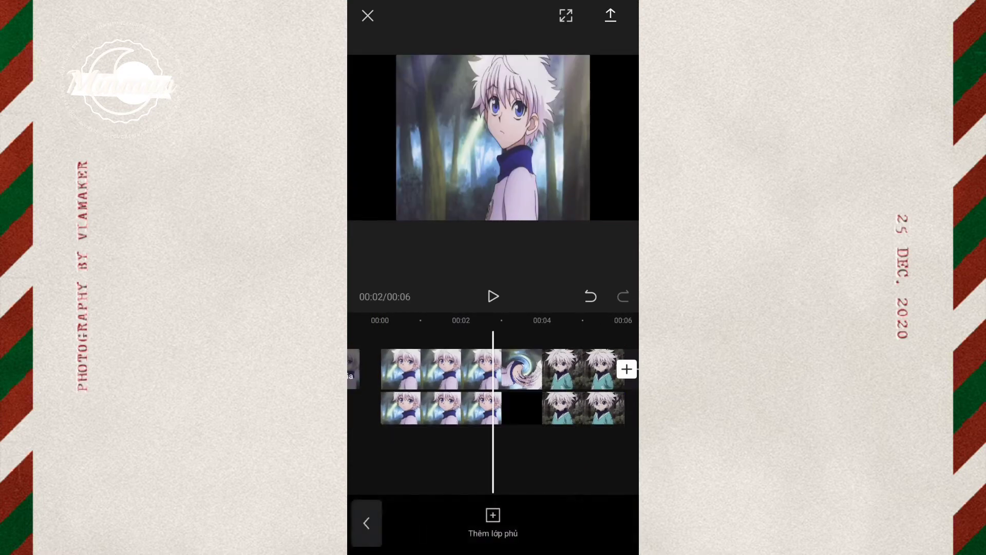
Pinch the overlay clip into a small box centred on the nine-screen grid
click(554, 418)
mouse_move(399, 165)
mouse_down()
mouse_move(441, 172)
mouse_move(433, 170)
mouse_up()
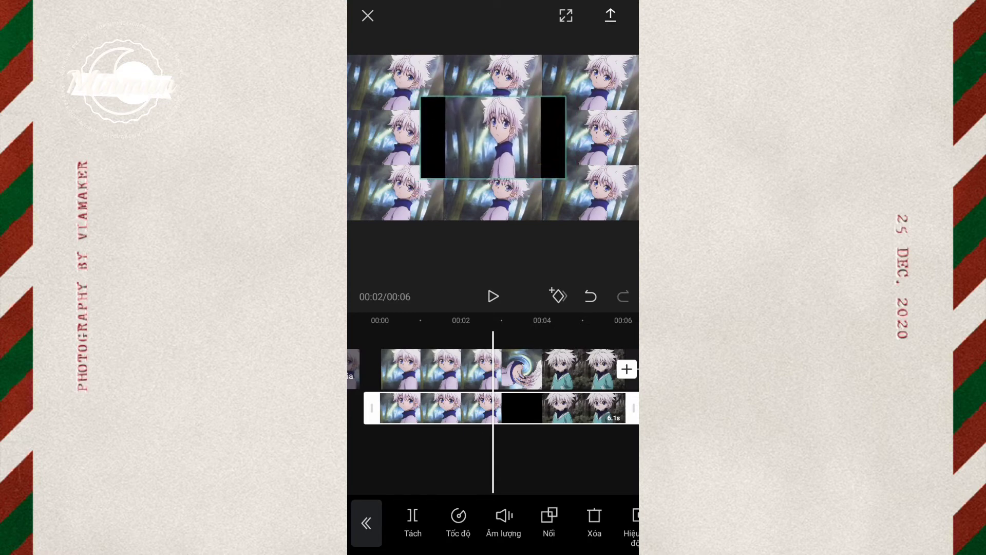
mouse_move(542, 465)
mouse_down()
mouse_move(579, 456)
mouse_move(461, 440)
mouse_up()
mouse_move(539, 448)
mouse_down()
mouse_move(558, 442)
mouse_move(511, 419)
mouse_move(606, 421)
mouse_up()
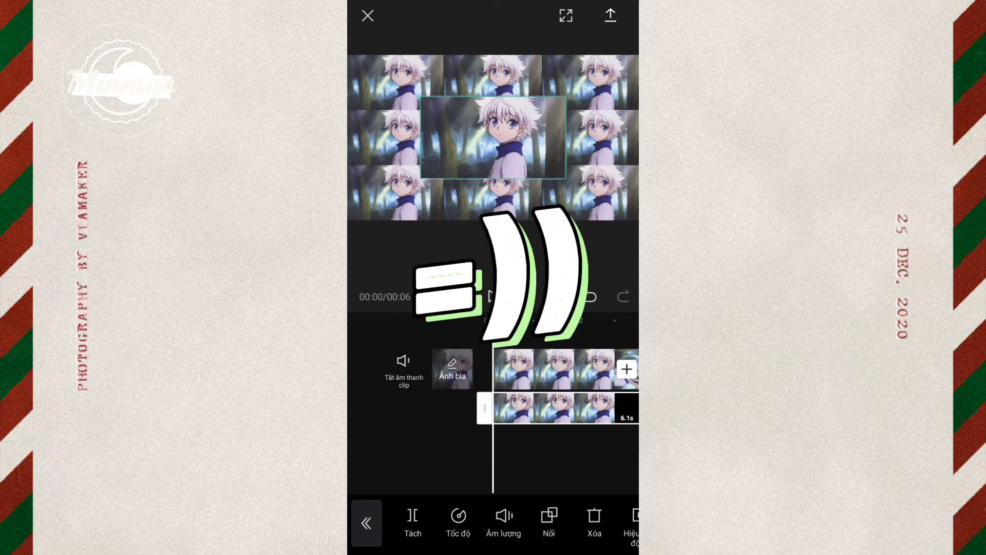
drag(489, 471, 426, 471)
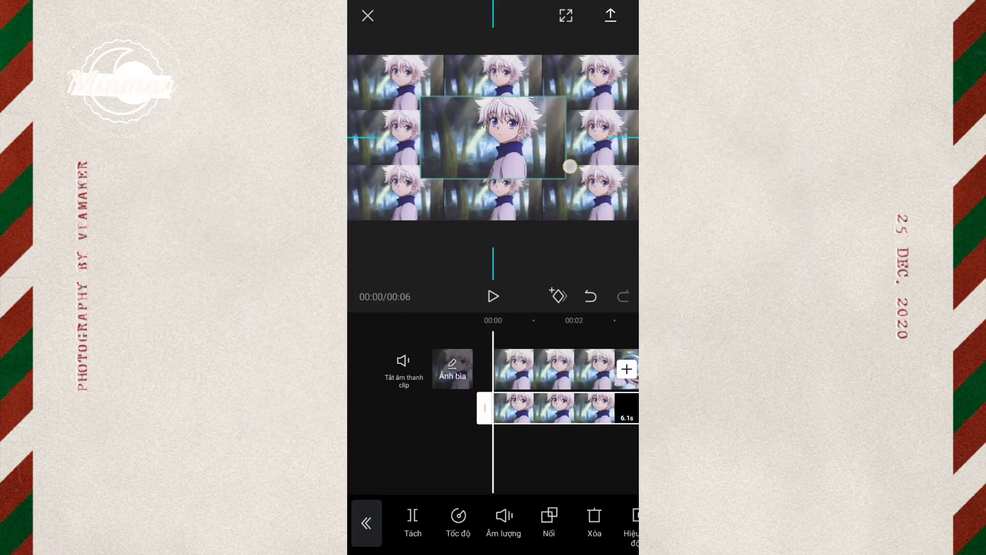
drag(570, 166, 565, 167)
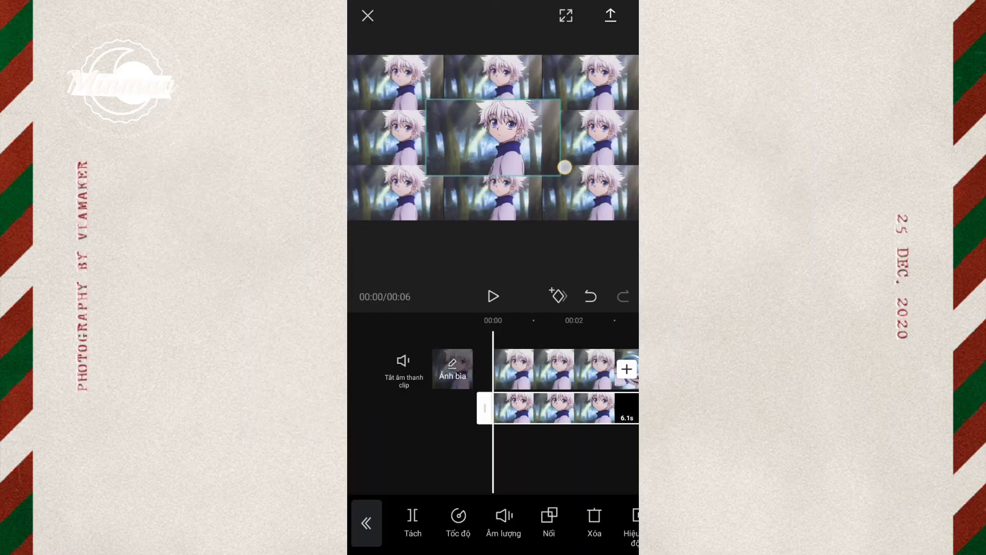
Enlarge the centred overlay box slightly in the preview
click(499, 456)
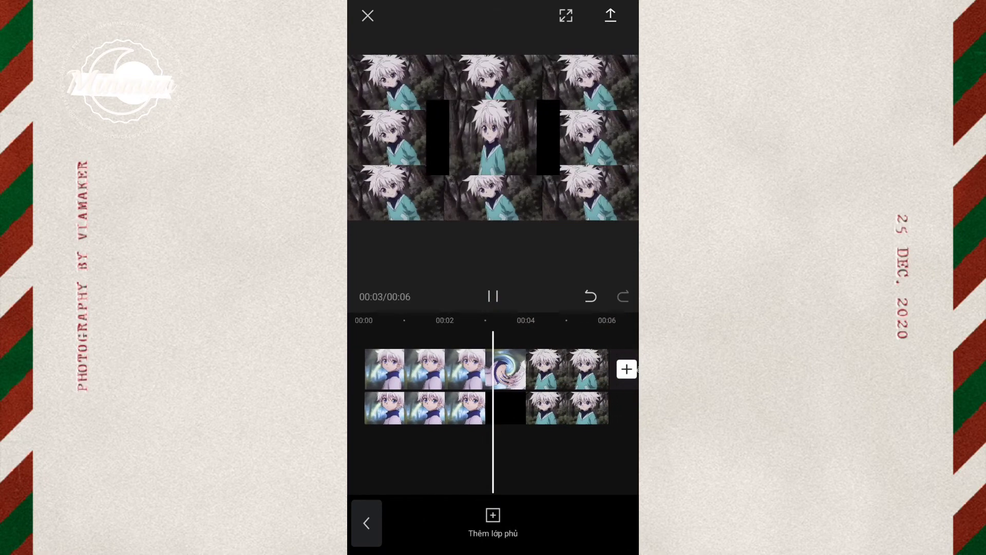
click(504, 433)
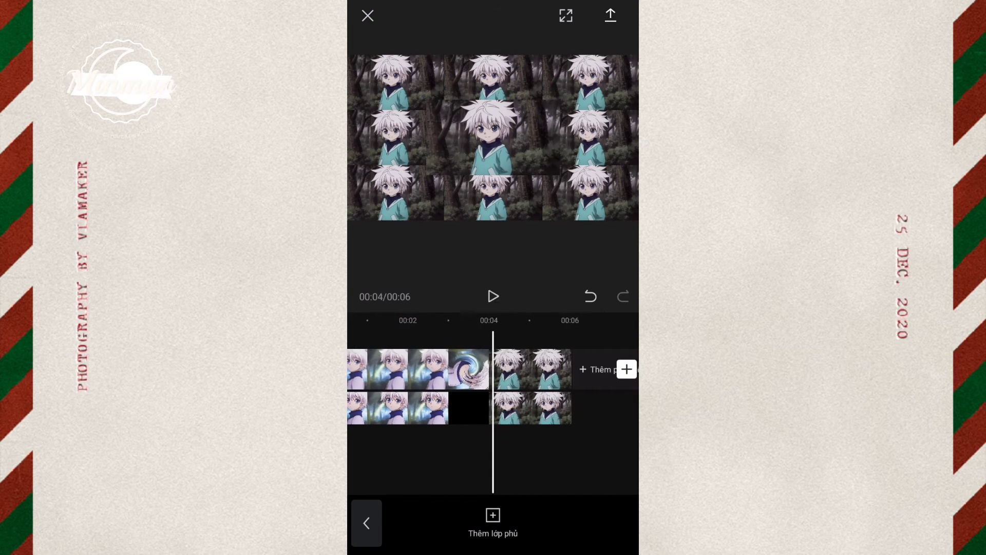
drag(564, 205, 574, 215)
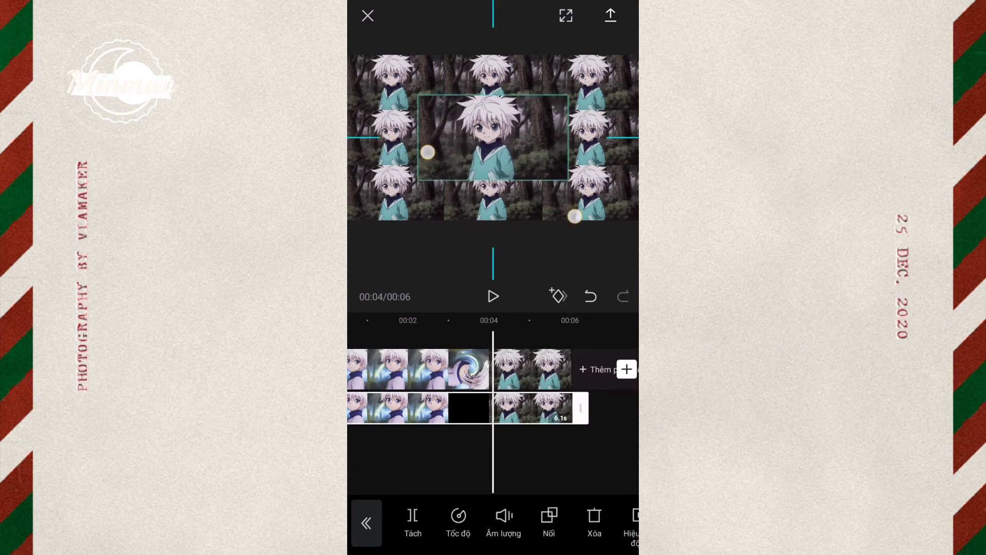
mouse_move(441, 447)
mouse_down()
mouse_move(540, 447)
mouse_move(529, 449)
mouse_up()
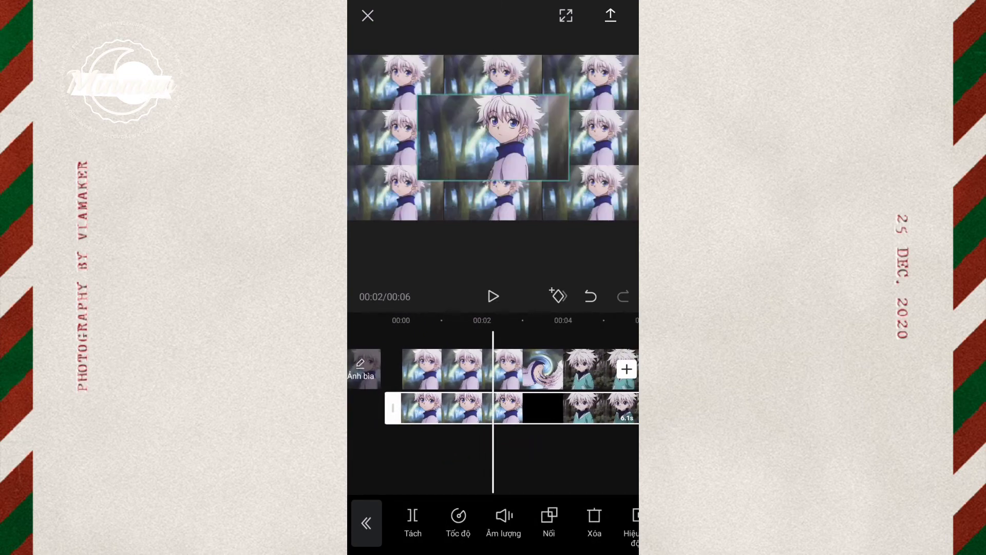
drag(565, 524, 495, 524)
mouse_move(425, 148)
mouse_down()
mouse_move(415, 147)
mouse_move(425, 153)
mouse_up()
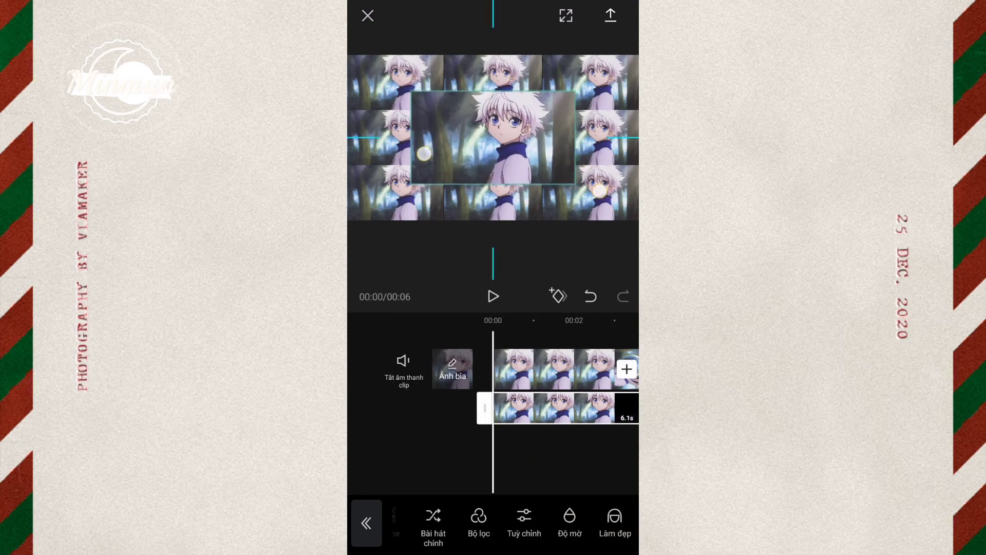
Bring up the Mặt nạ (mask) options for the overlay clip
mouse_move(567, 530)
mouse_down()
mouse_move(463, 529)
mouse_move(565, 524)
mouse_up()
drag(437, 524, 539, 524)
click(479, 519)
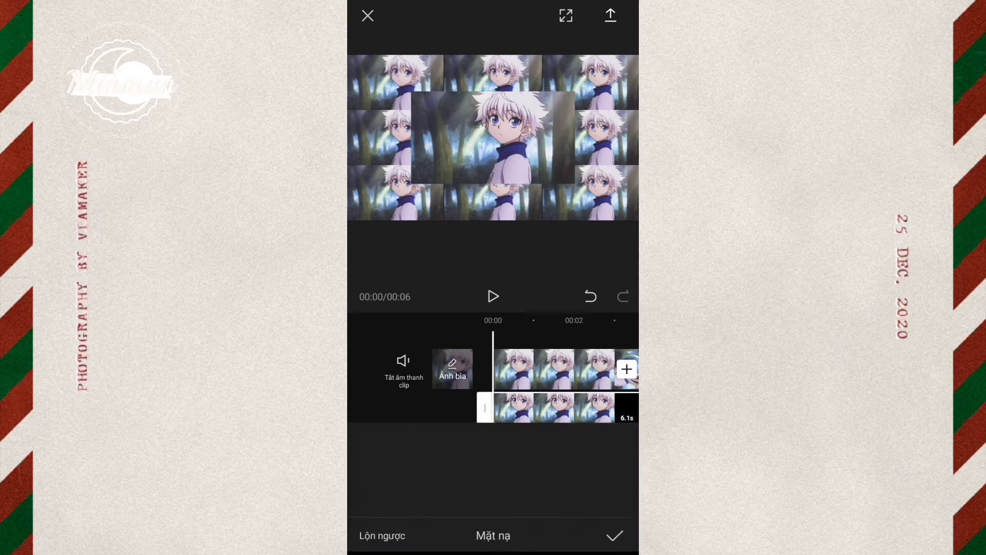
Add a Rectangle mask to the overlay, widen and size it, and feather its edges
drag(566, 461, 514, 461)
click(554, 461)
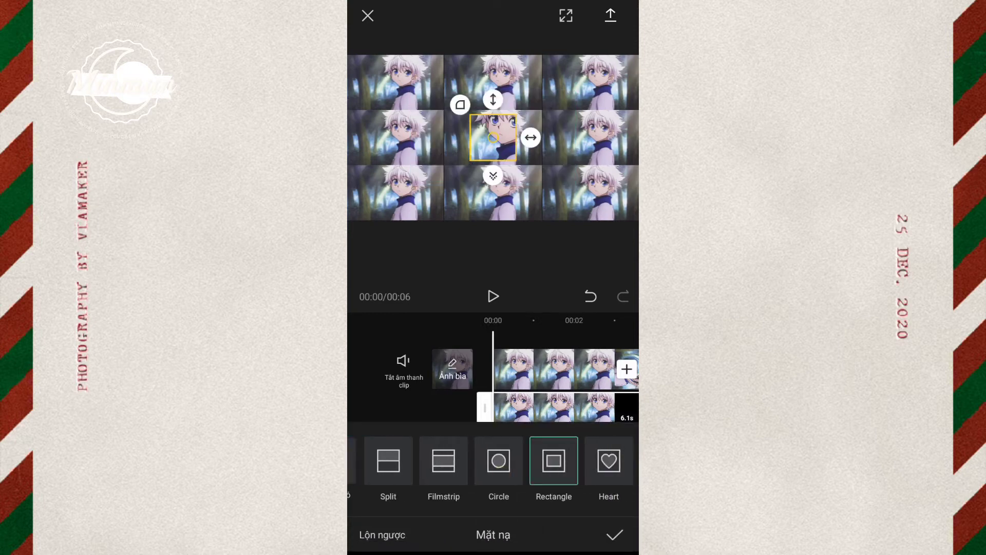
drag(529, 137, 586, 148)
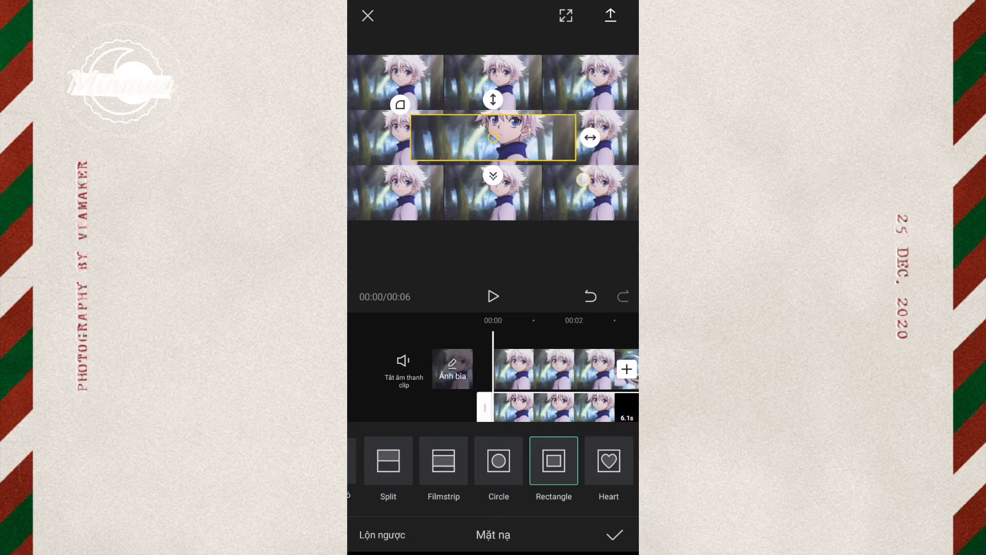
drag(493, 95, 505, 80)
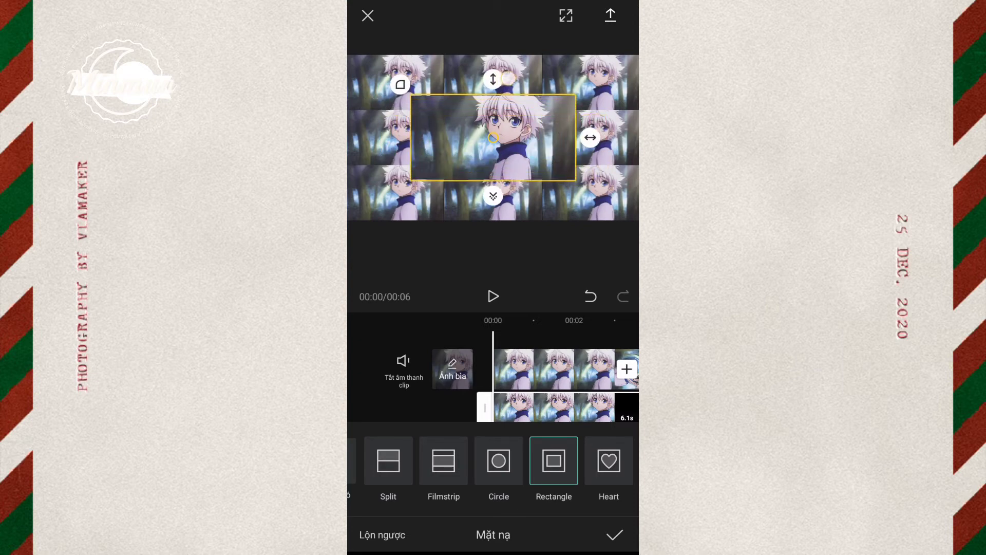
drag(518, 72, 516, 78)
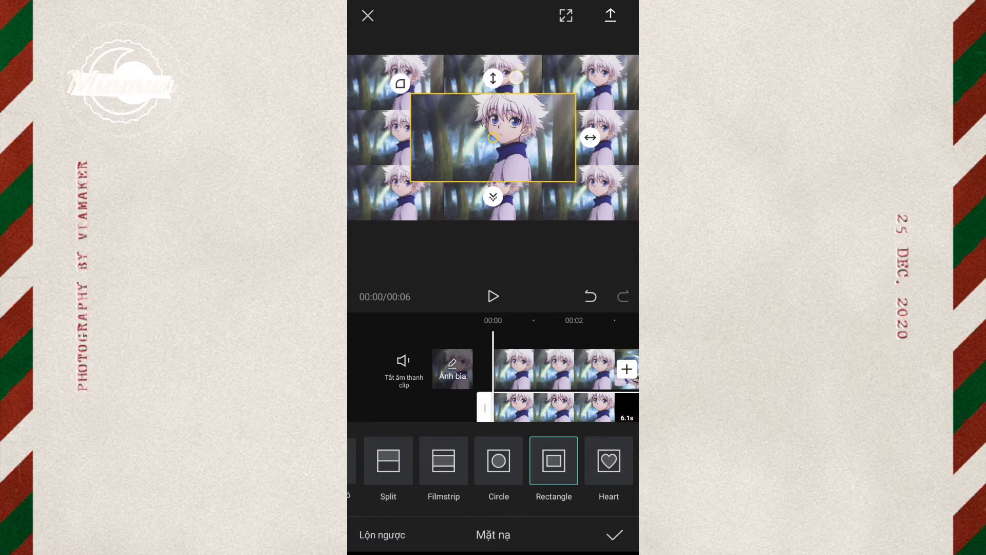
drag(493, 196, 508, 203)
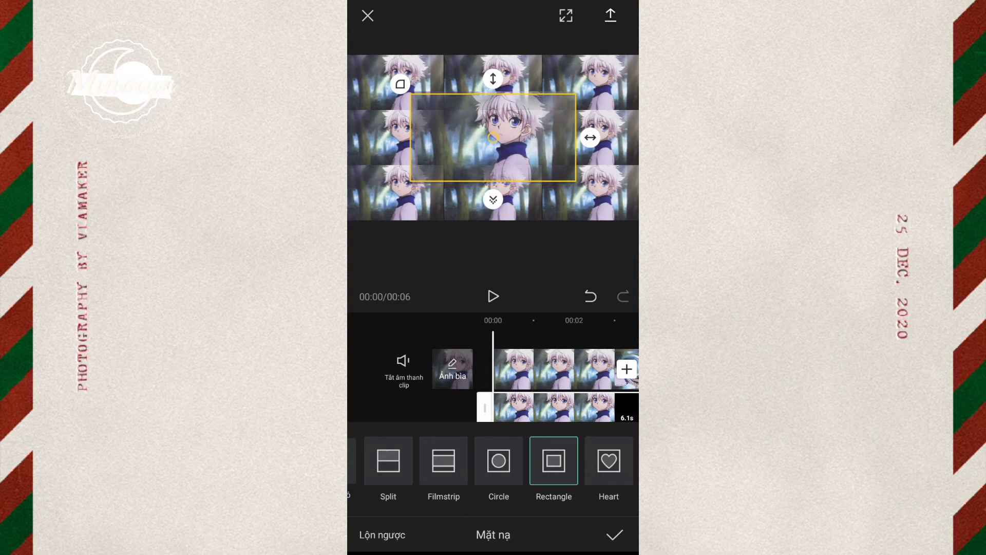
click(615, 534)
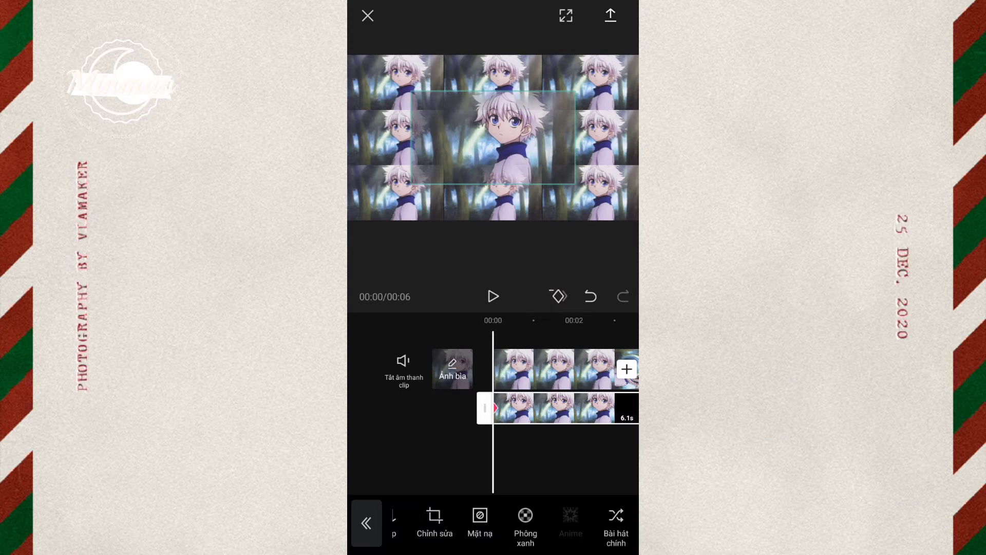
At 00:01, adjust the overlay mask's edge feathering
drag(614, 473, 564, 472)
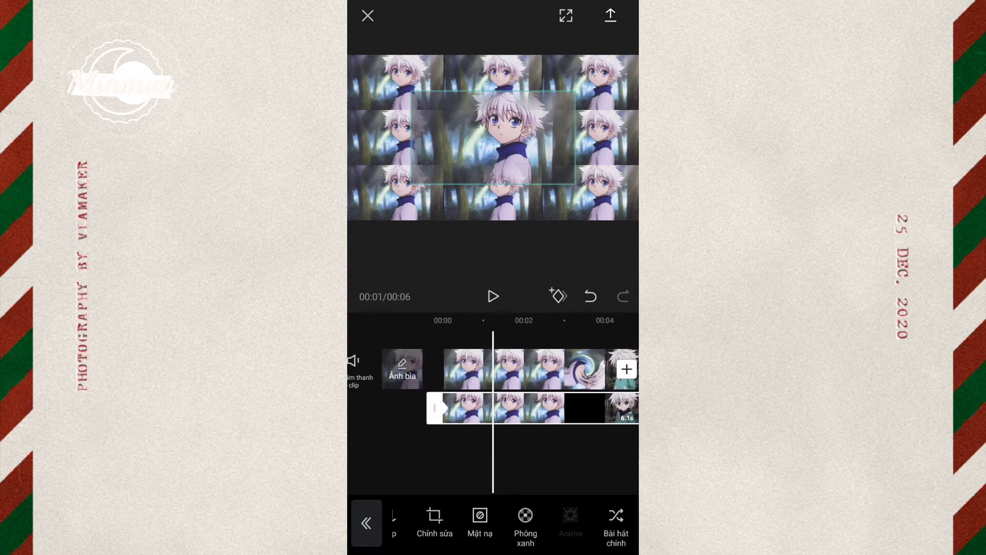
click(480, 521)
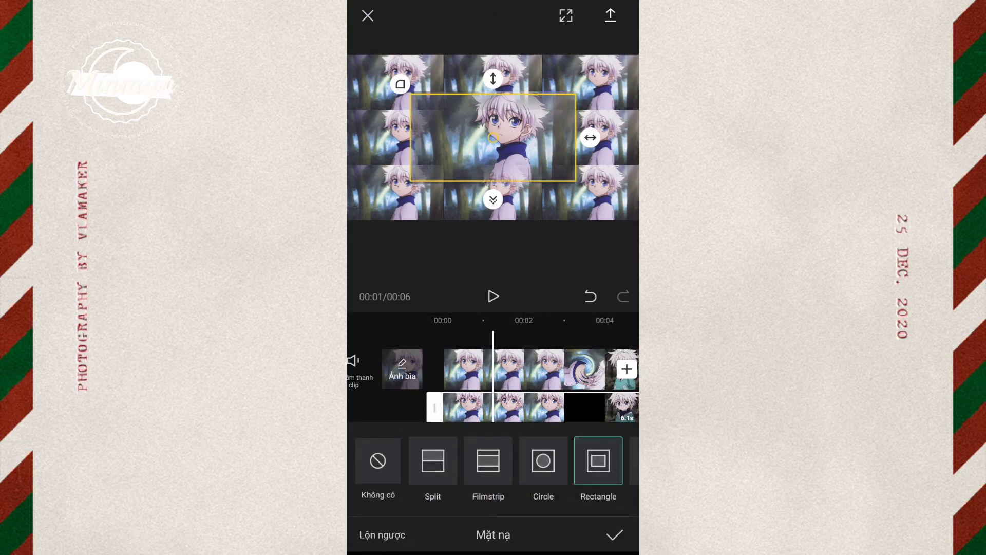
drag(501, 201, 505, 196)
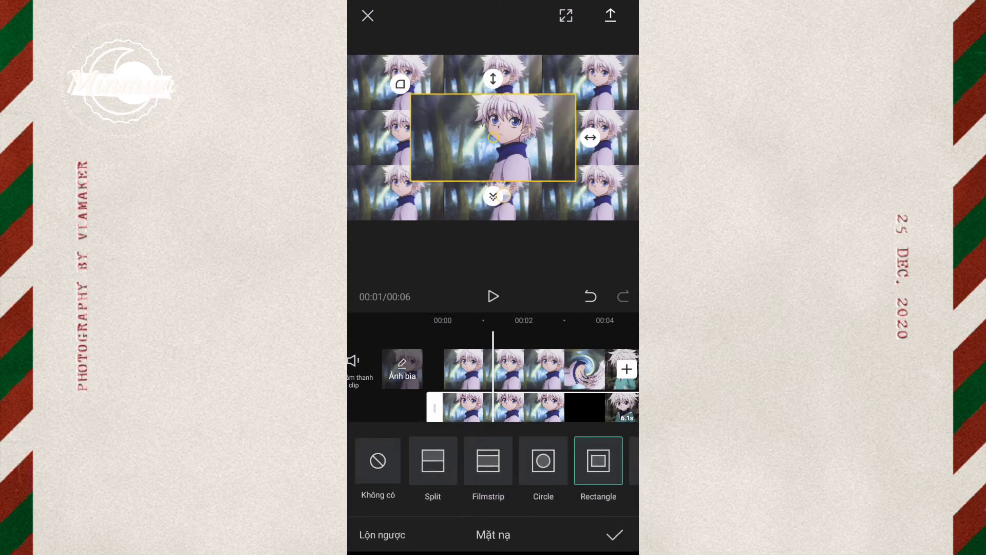
click(614, 535)
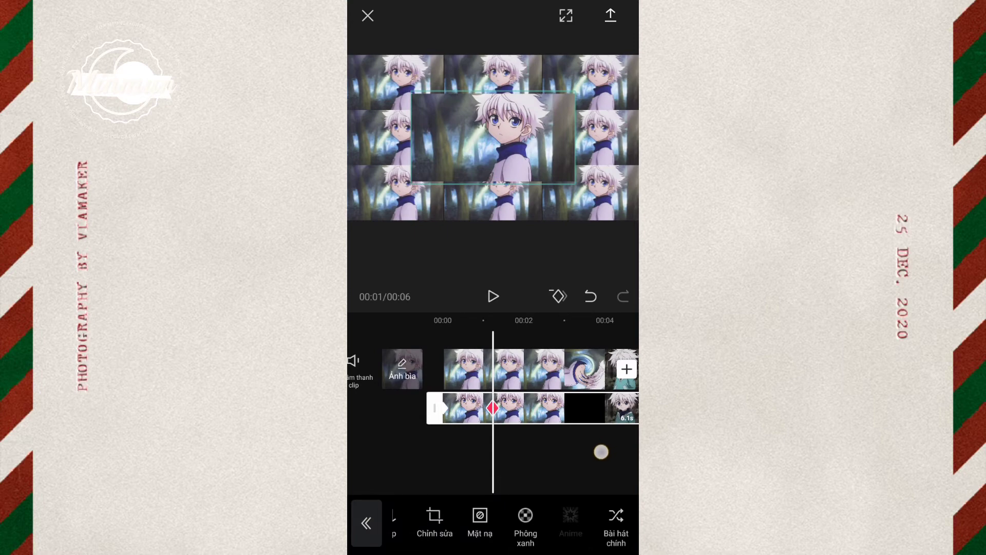
Further along, widen the rectangle mask slightly and increase its feathering
drag(601, 451, 554, 454)
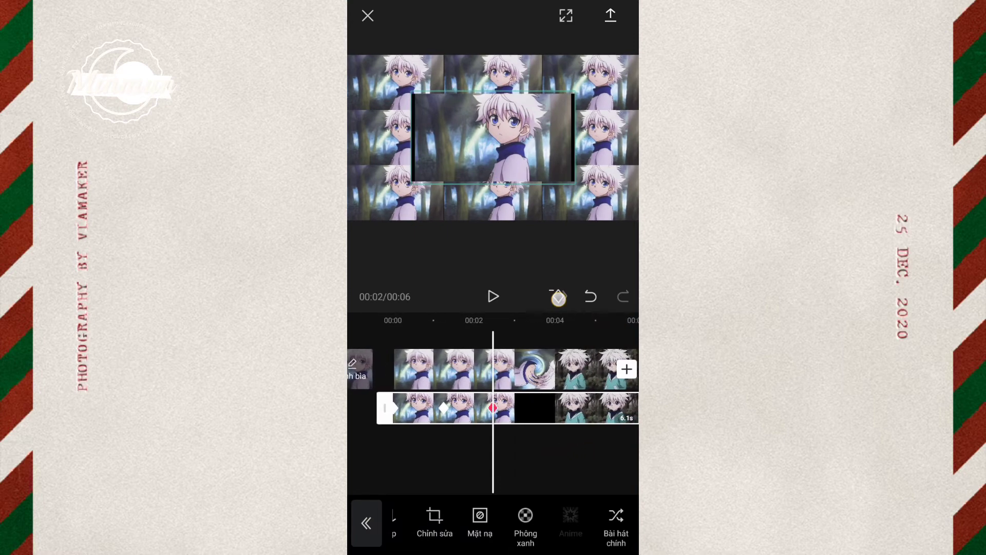
click(480, 520)
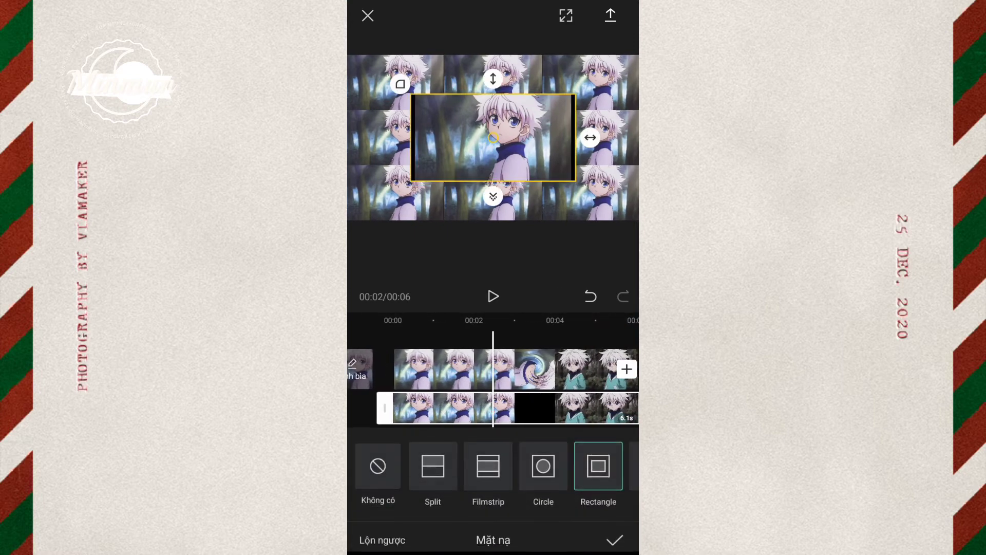
mouse_move(590, 137)
mouse_down()
mouse_move(606, 145)
mouse_move(598, 150)
mouse_up()
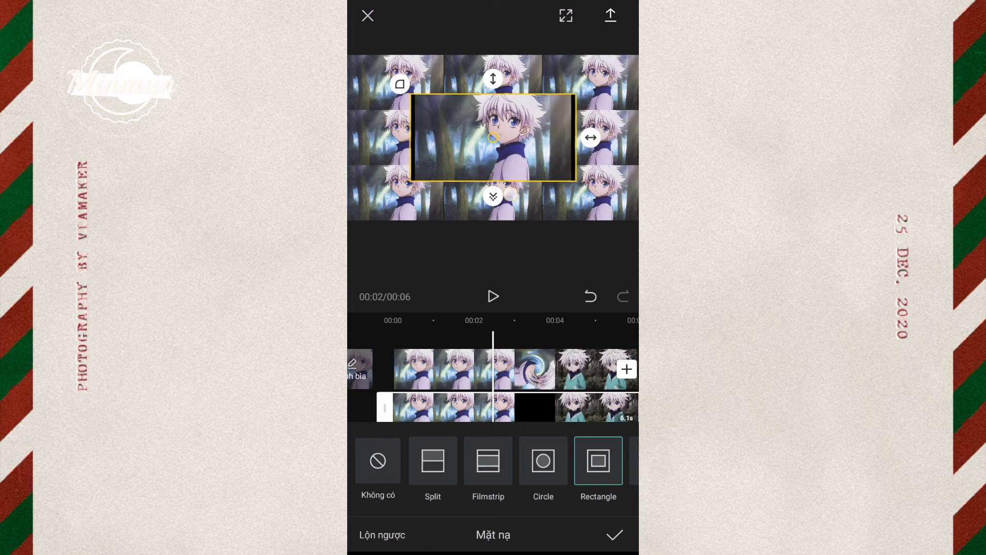
mouse_move(510, 196)
mouse_down()
mouse_move(512, 209)
mouse_move(529, 191)
mouse_up()
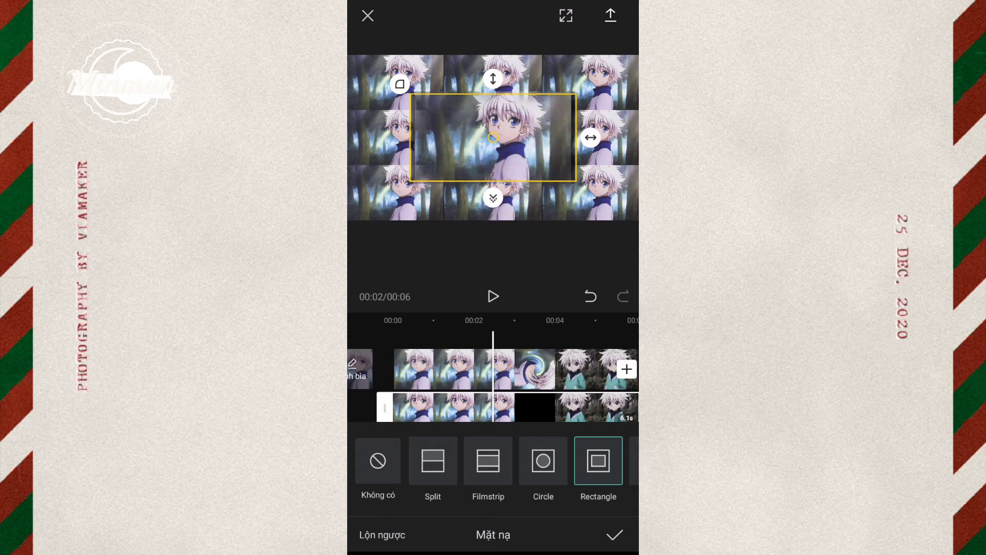
click(614, 534)
mouse_move(600, 465)
mouse_down()
mouse_move(555, 465)
mouse_move(544, 450)
mouse_up()
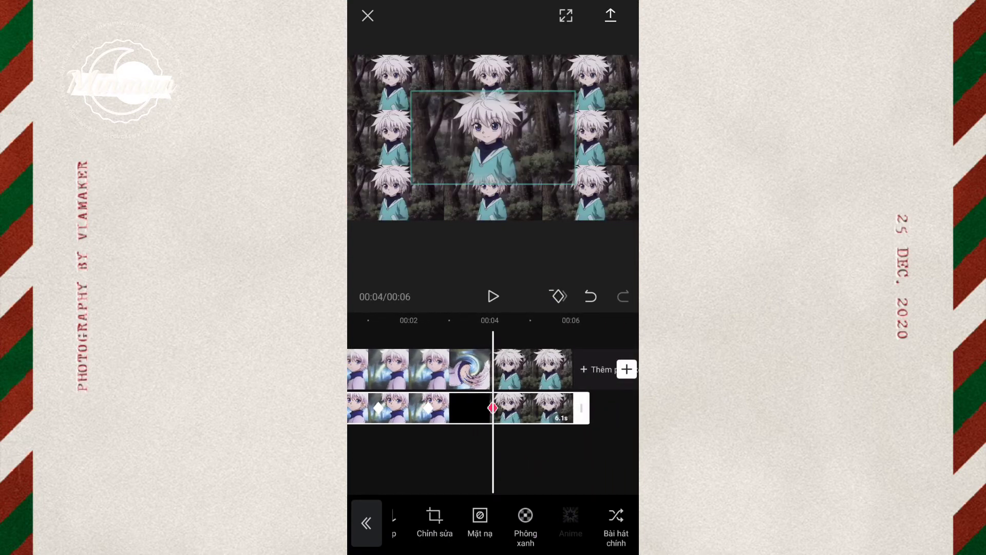
Adjust the mask feathering at the 3-second mark and at the clip's end
click(480, 521)
drag(493, 197, 498, 190)
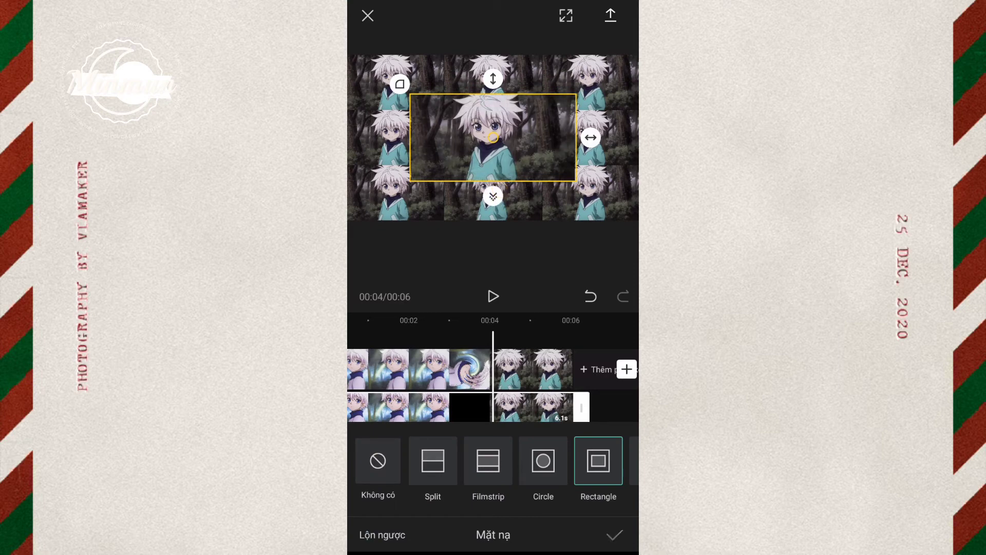
click(614, 535)
drag(612, 452, 524, 443)
click(480, 521)
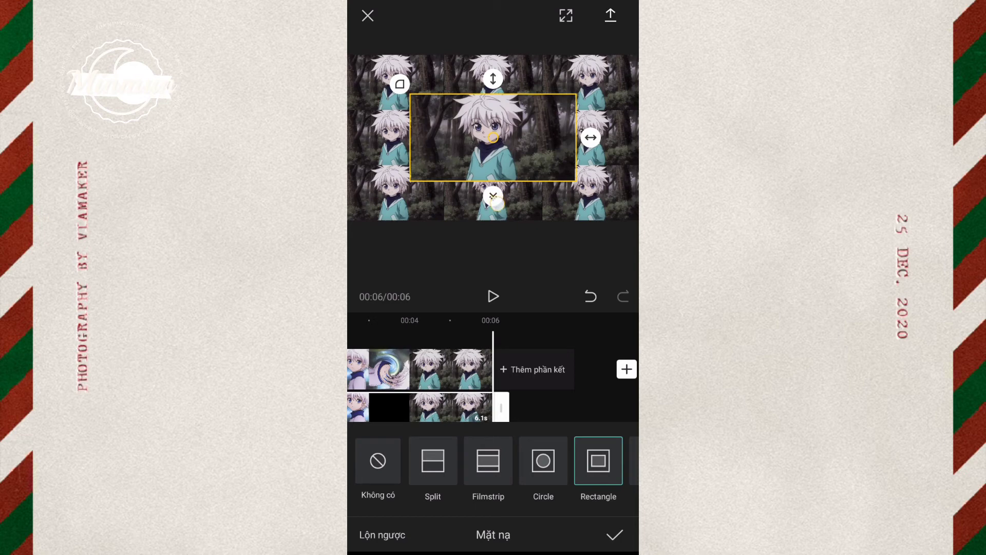
drag(495, 206, 505, 201)
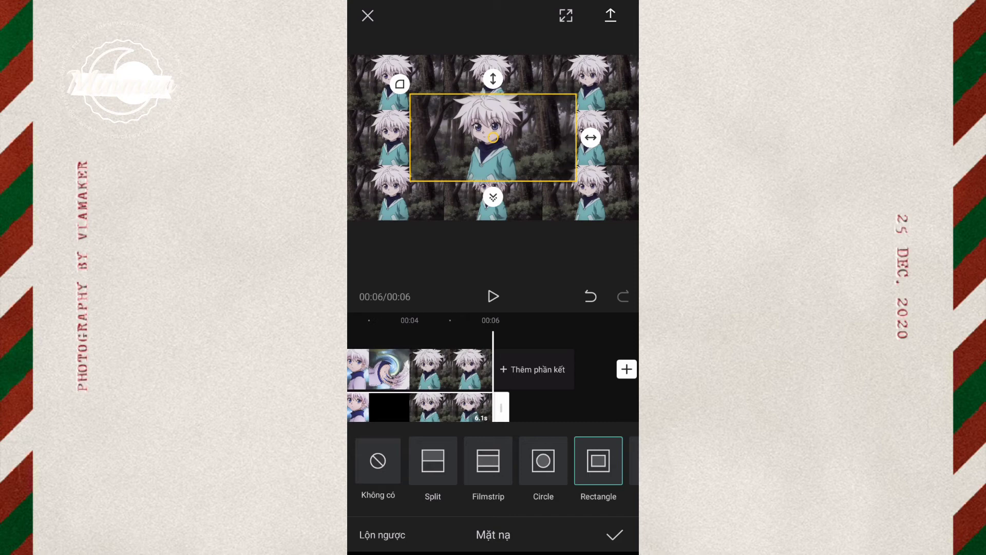
click(614, 534)
Preview the edit, then resize and reposition the overlay box at the 3-second frame
drag(519, 469, 573, 469)
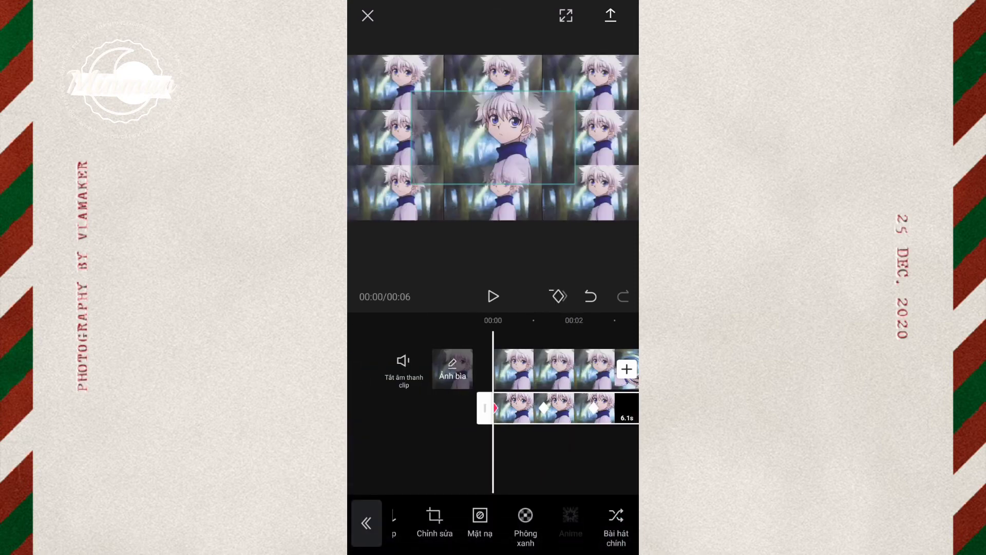
click(484, 298)
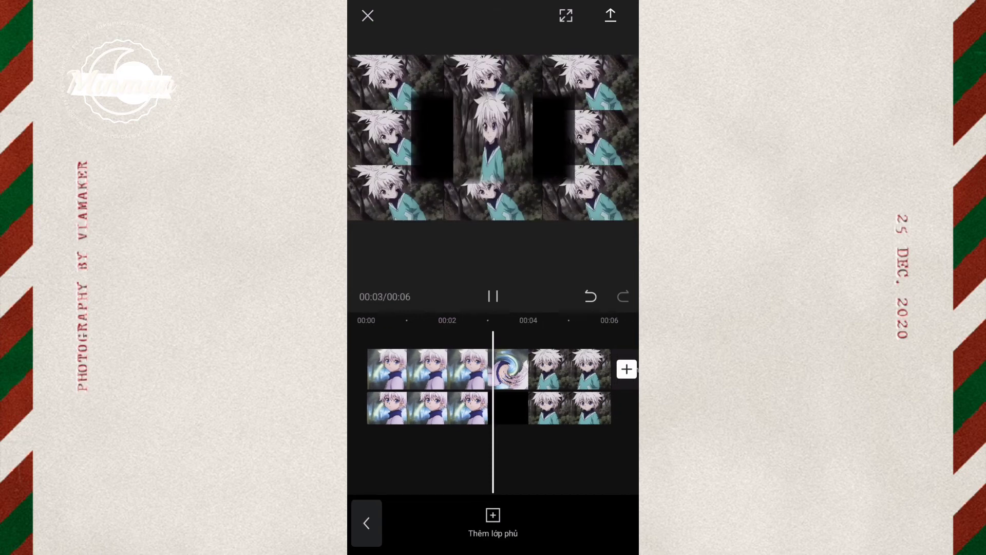
drag(488, 441, 510, 441)
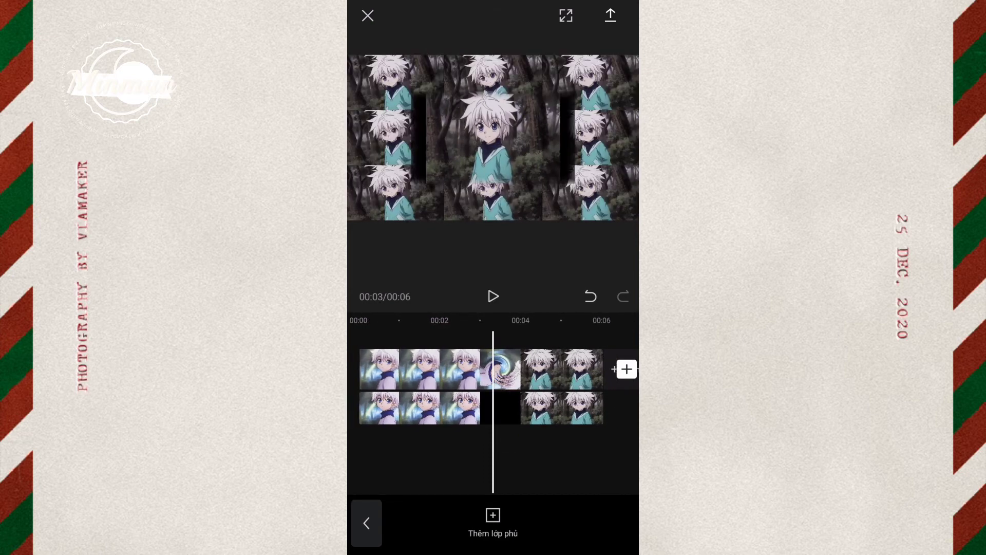
click(419, 156)
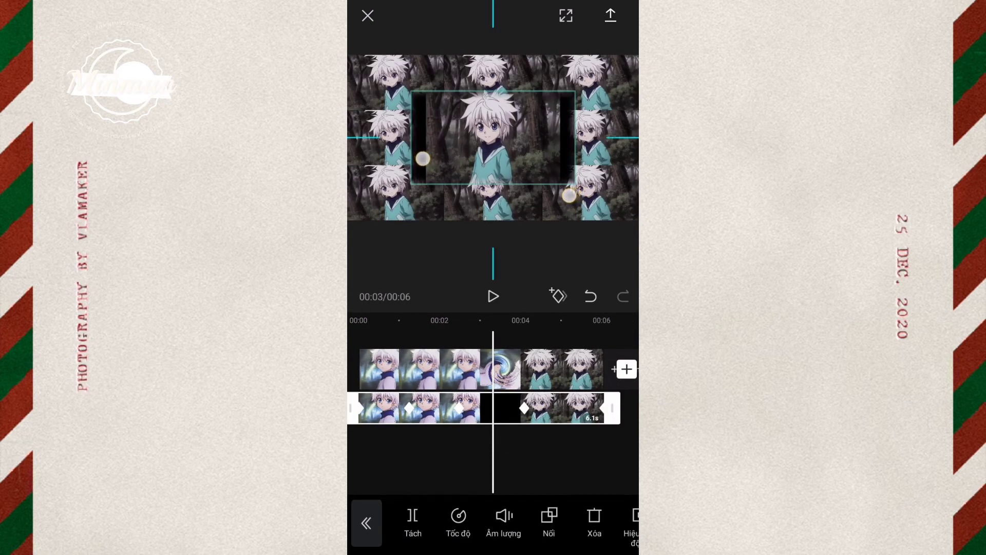
drag(428, 161, 418, 147)
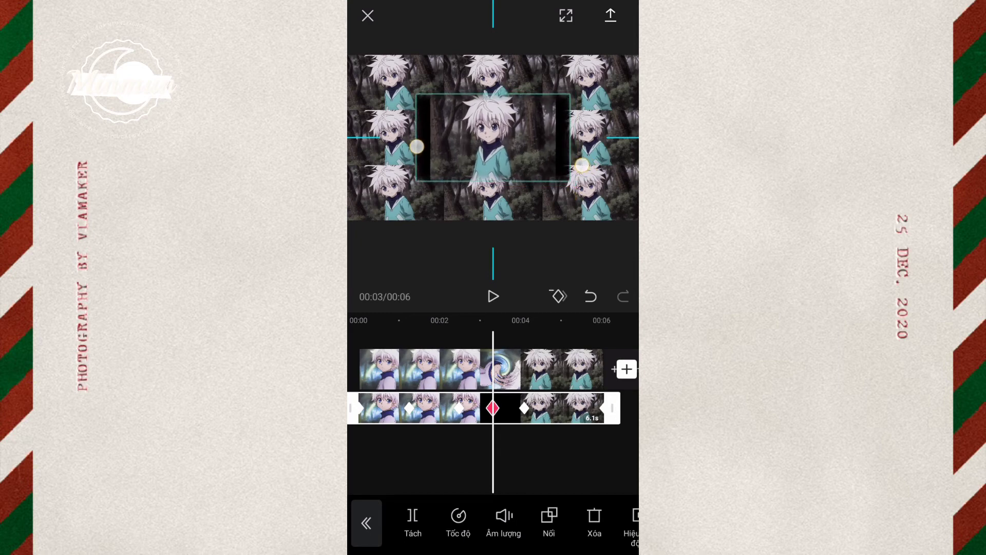
click(489, 440)
mouse_move(500, 430)
mouse_down()
mouse_move(577, 418)
mouse_move(560, 431)
mouse_up()
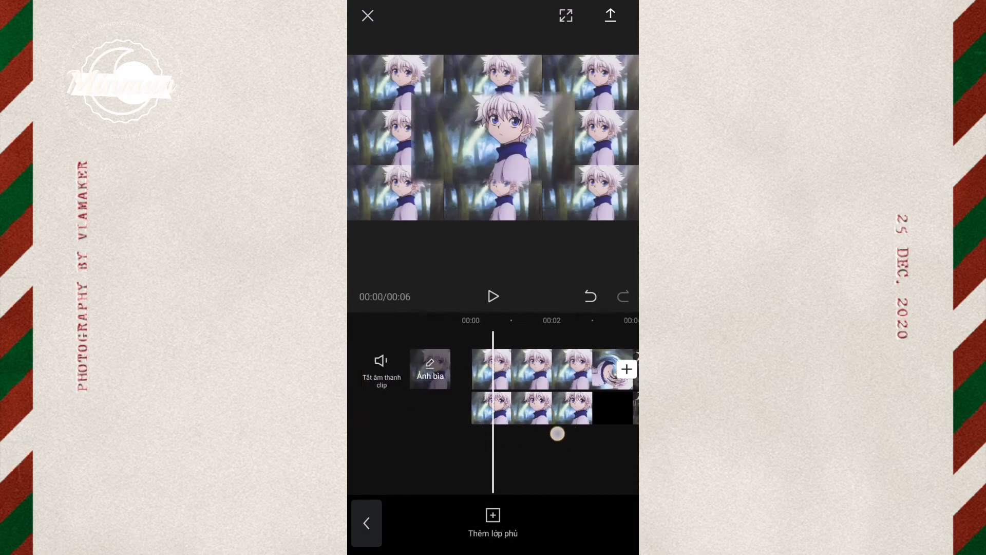
Tighten the mask's soft edge at the start of the overlay clip
click(555, 409)
drag(591, 524, 429, 524)
click(615, 518)
drag(498, 202, 499, 192)
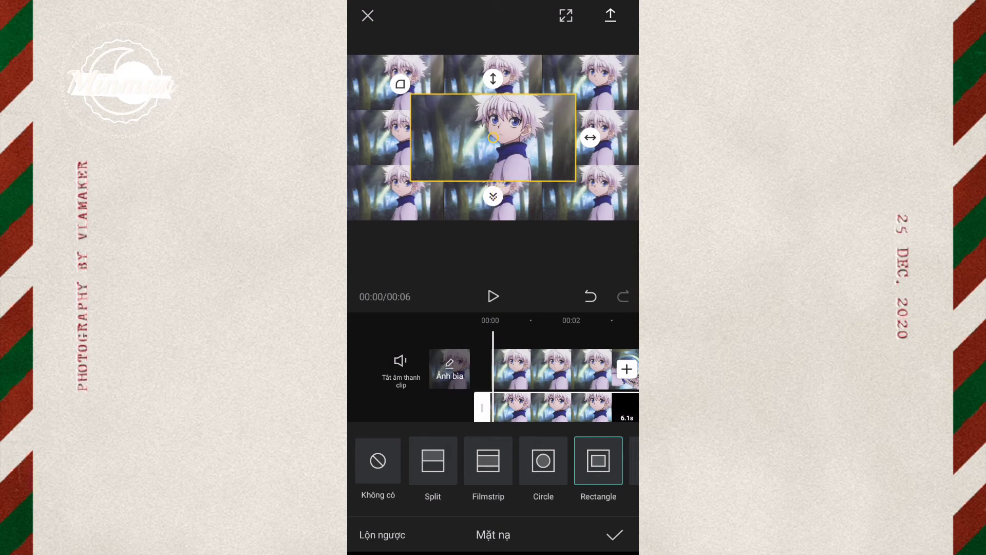
click(614, 535)
Return to the start and bring up the export settings
drag(581, 461, 448, 456)
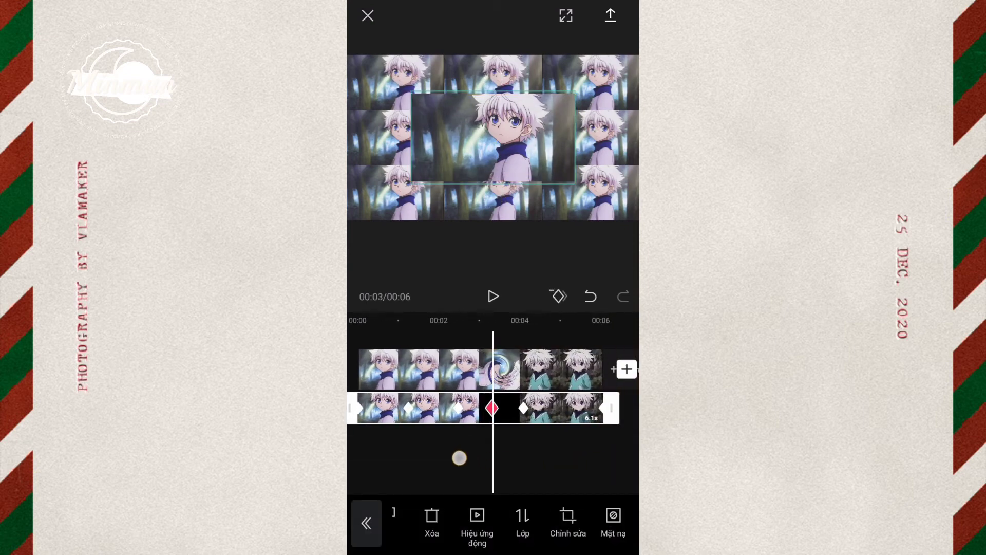
mouse_move(529, 465)
mouse_down()
mouse_move(458, 467)
mouse_move(617, 462)
mouse_up()
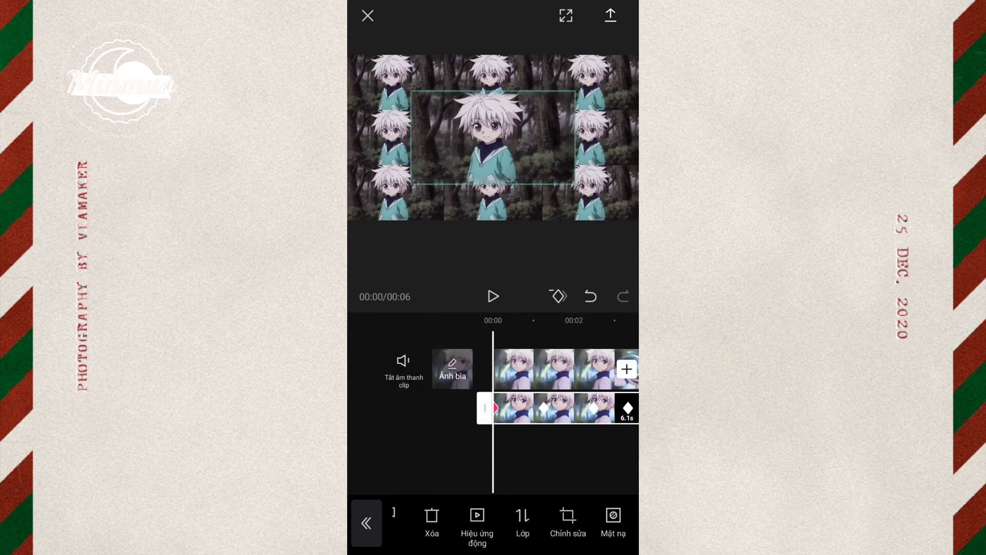
click(366, 523)
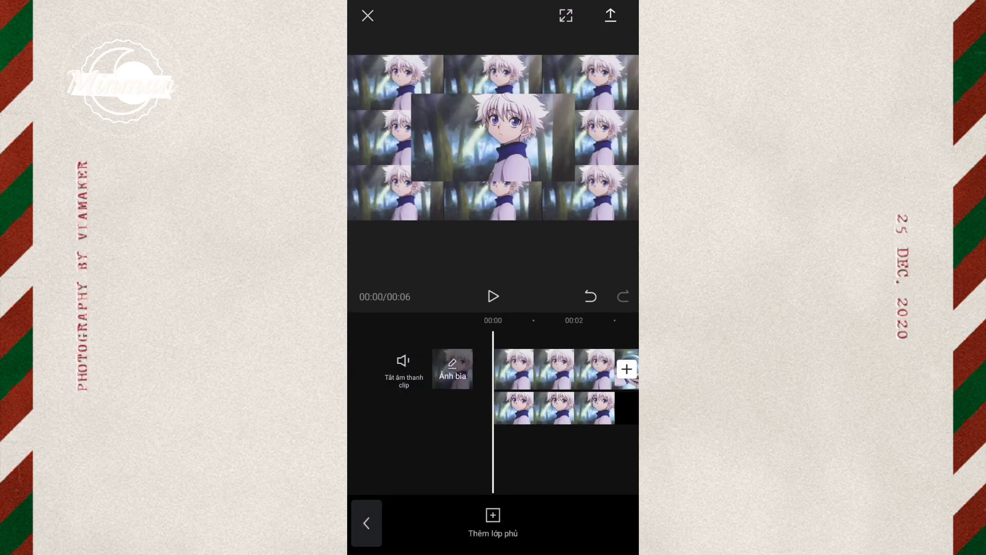
click(611, 16)
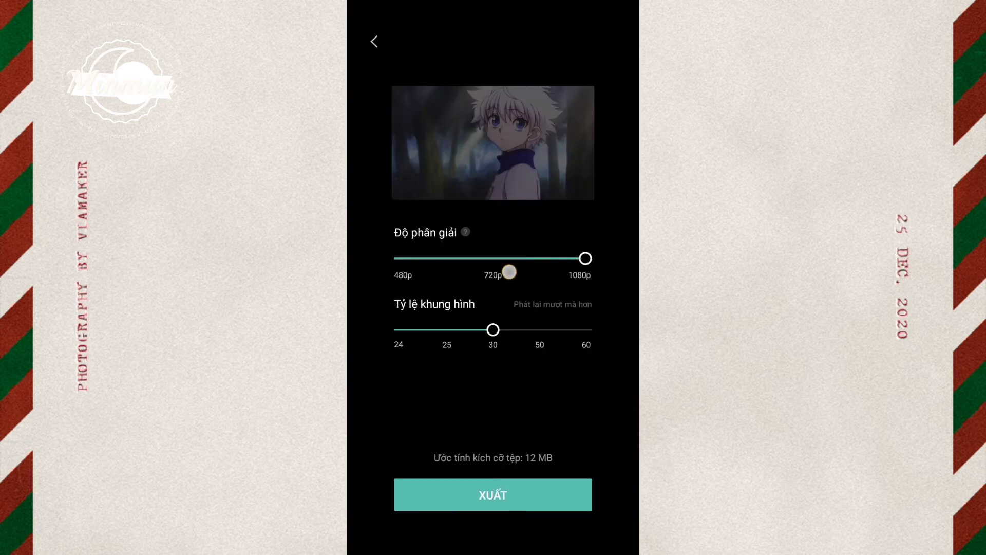
Export the grid edit at 720p, then start a new project with the tiled Killua clip
drag(524, 280, 493, 280)
click(549, 497)
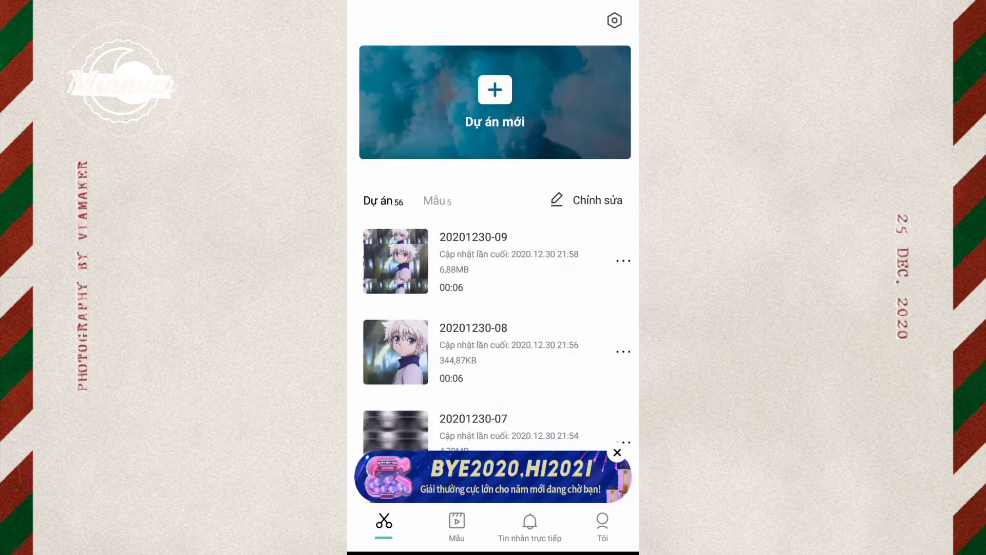
click(494, 98)
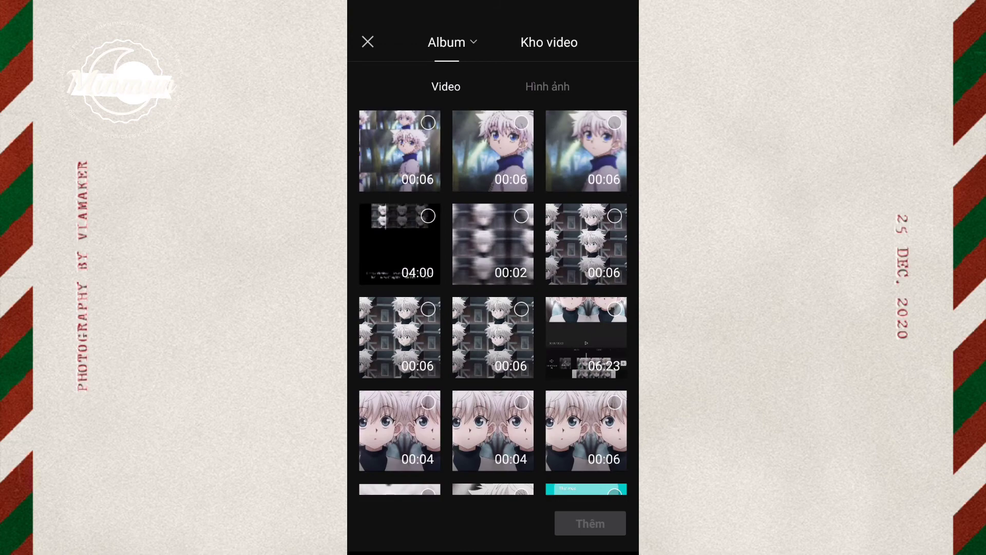
click(428, 122)
click(590, 522)
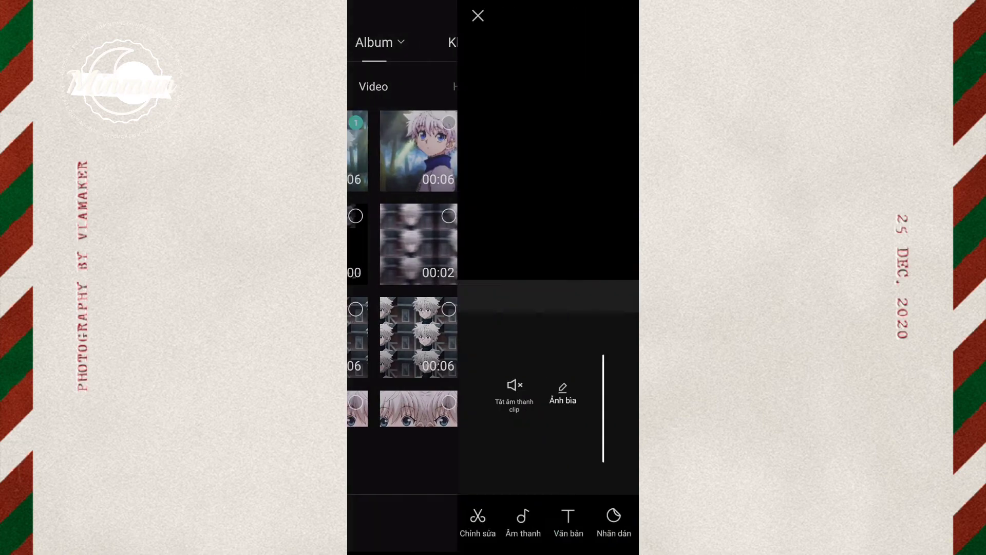
drag(588, 457, 505, 459)
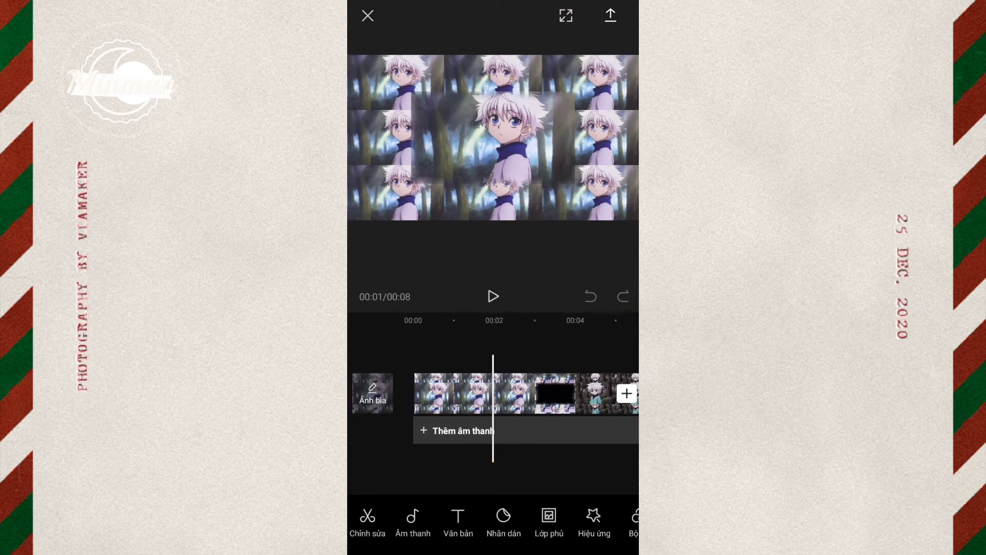
Trim the clip's start and end to a 3-second edit, delete the leftover tail, and preview it
click(452, 394)
drag(406, 394, 479, 393)
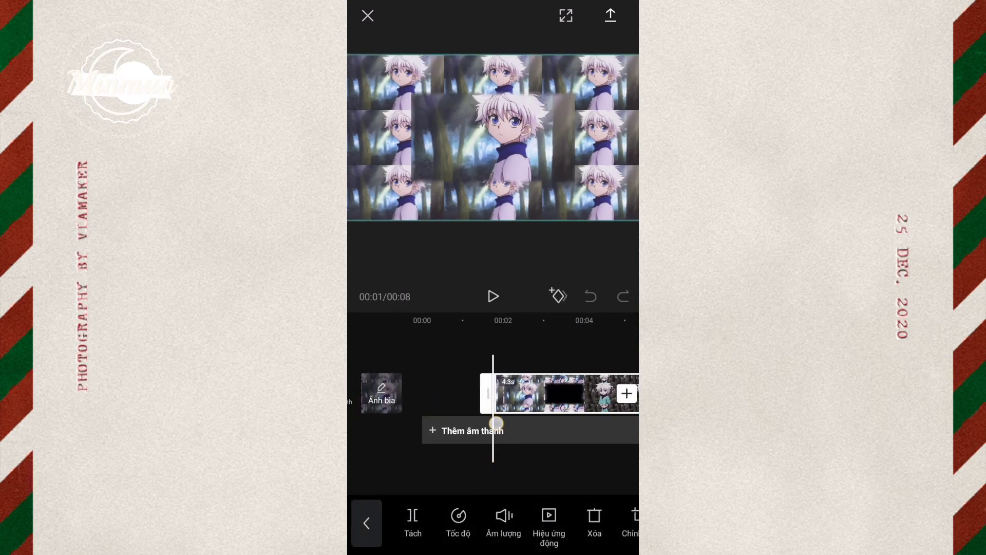
drag(584, 453, 447, 468)
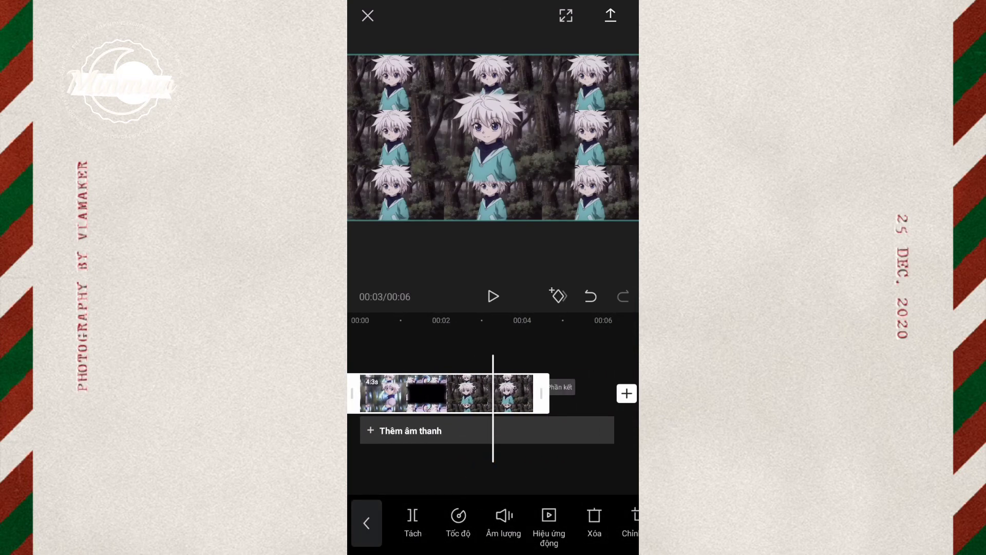
drag(541, 393, 493, 393)
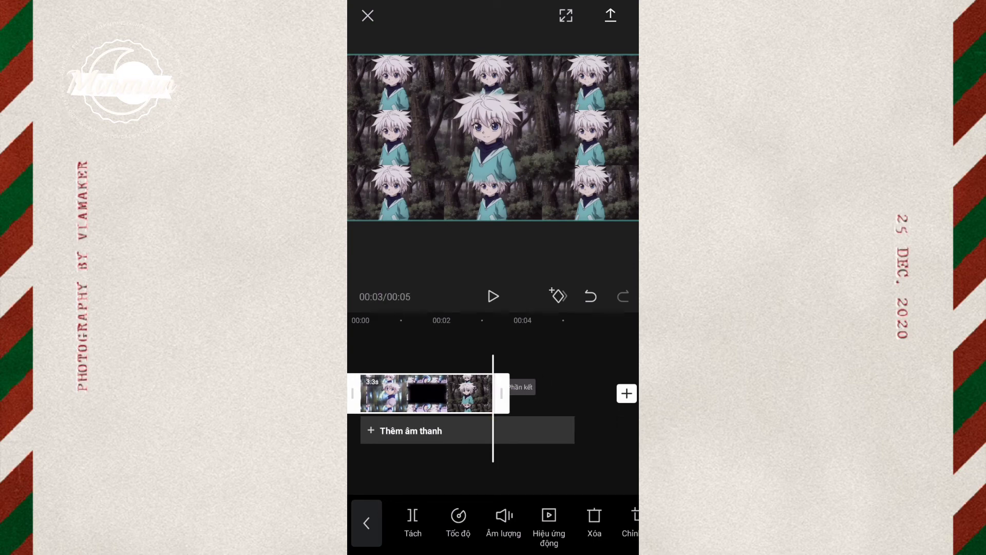
click(560, 393)
click(594, 519)
drag(478, 462, 594, 462)
click(493, 296)
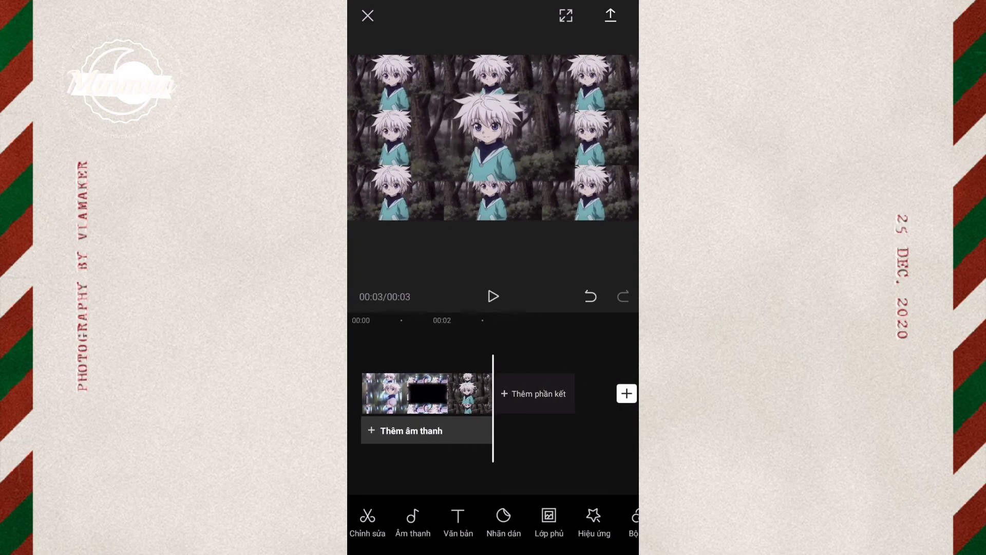
Export the trimmed 3-second clip at 720p
click(610, 15)
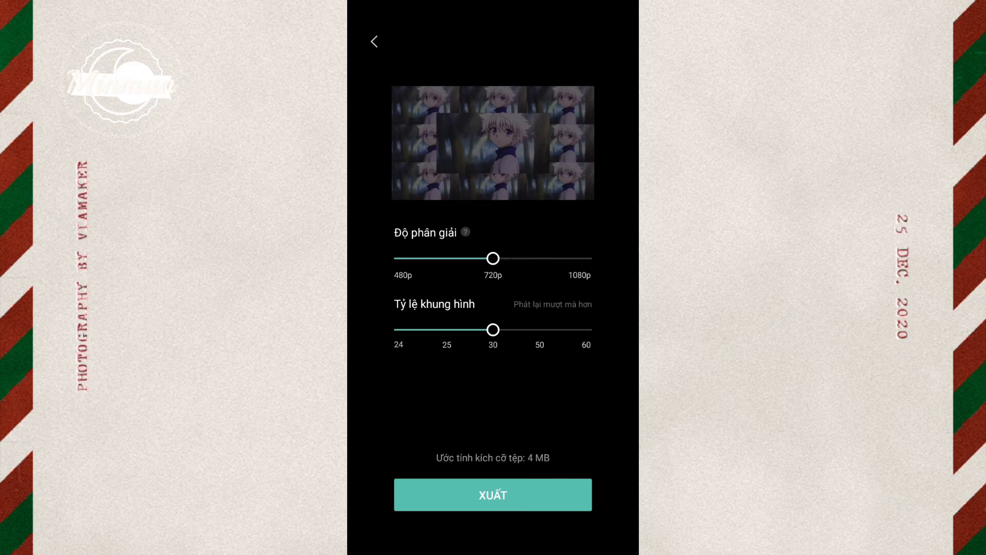
click(494, 494)
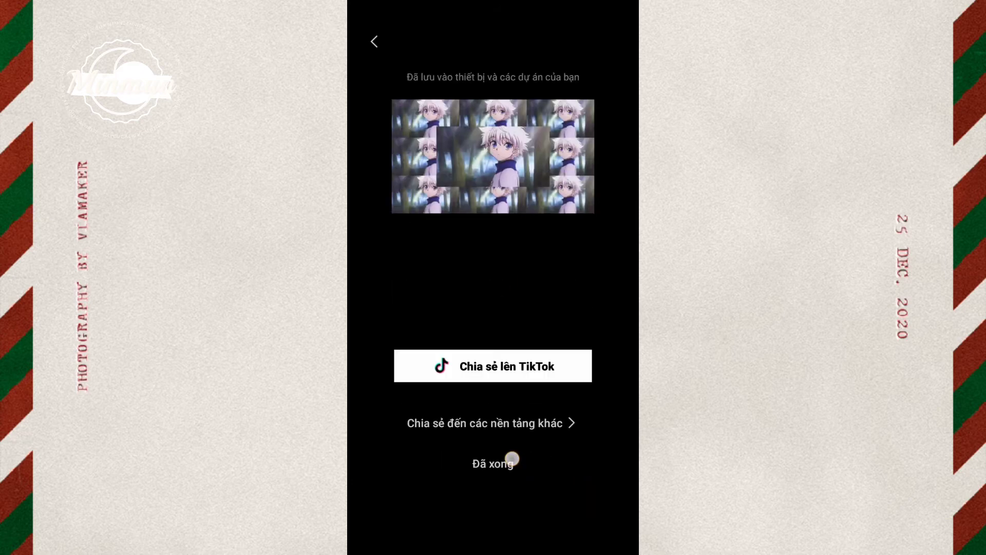
click(513, 458)
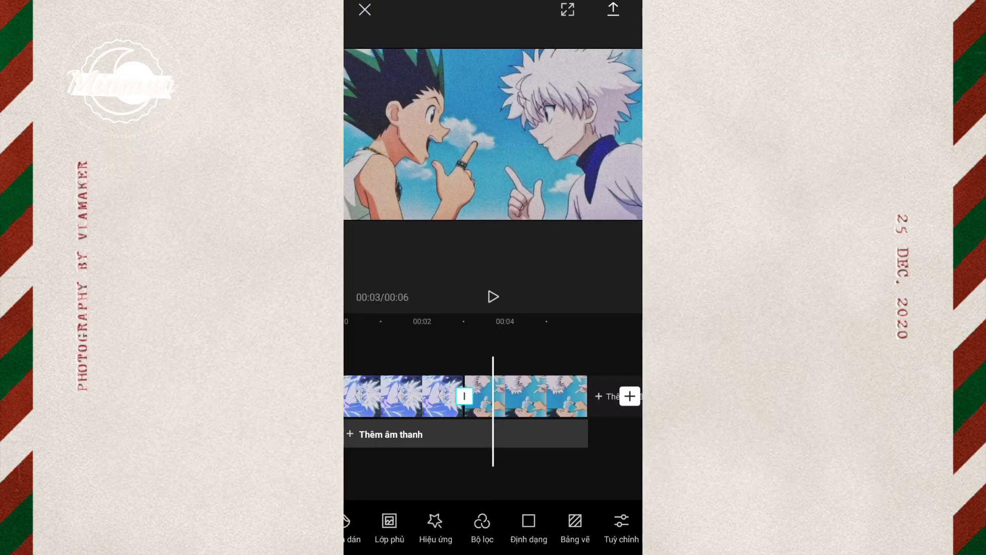
Join the two clips with the Left camera transition at 1.5s duration
click(464, 396)
click(442, 369)
drag(616, 416, 470, 436)
click(524, 435)
drag(539, 493, 629, 516)
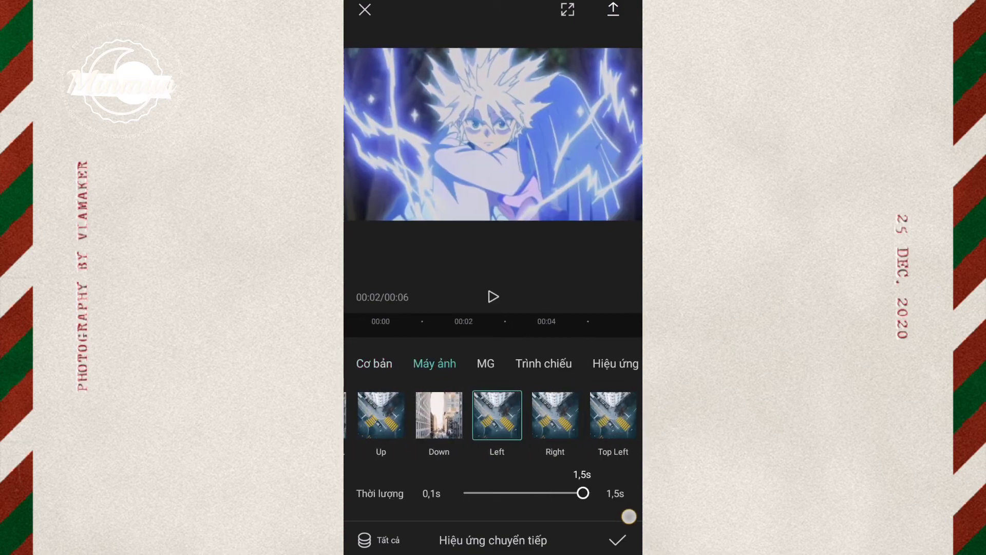
click(617, 539)
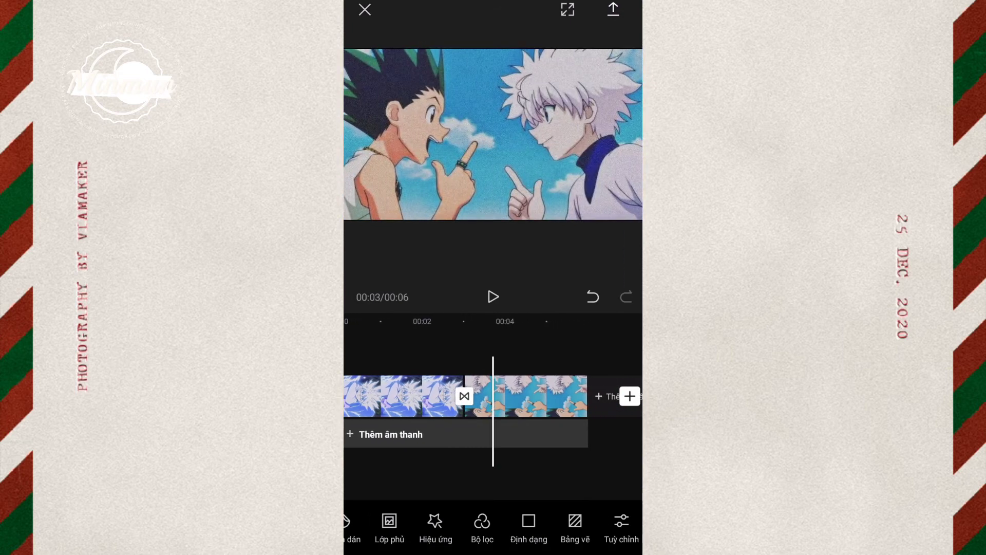
Export the two-clip edit at 720p and return to the editor
click(612, 9)
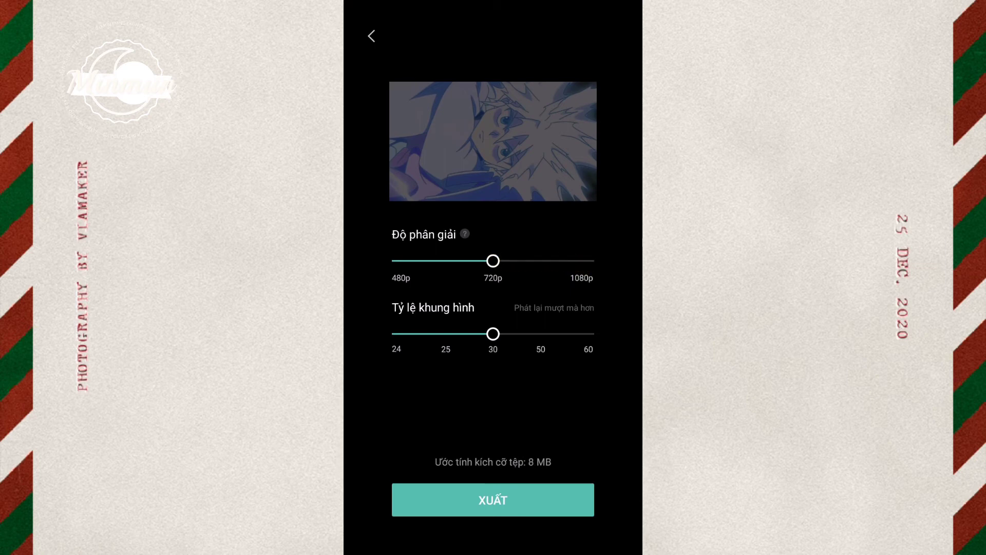
click(551, 496)
click(366, 37)
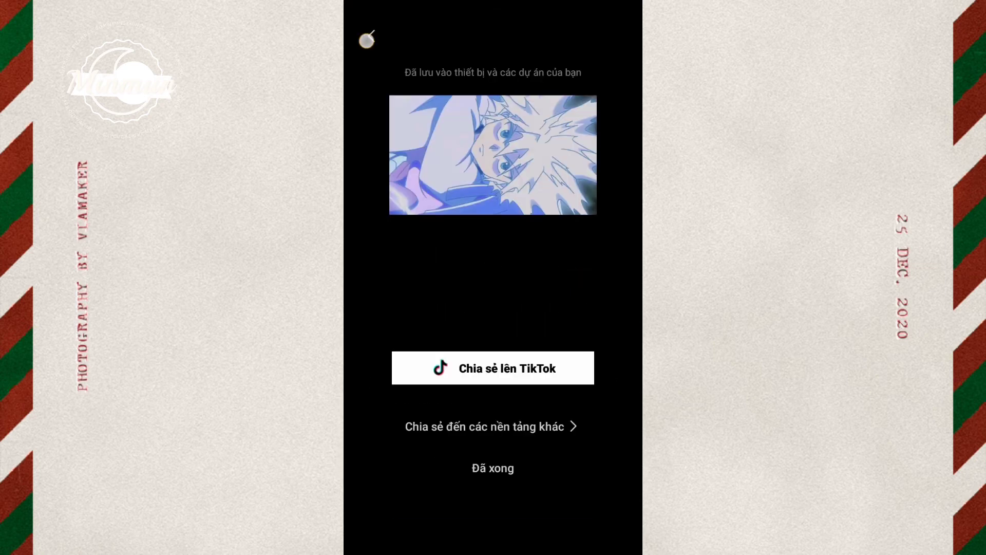
Replace the transition between the clips with the Right camera transition
click(463, 396)
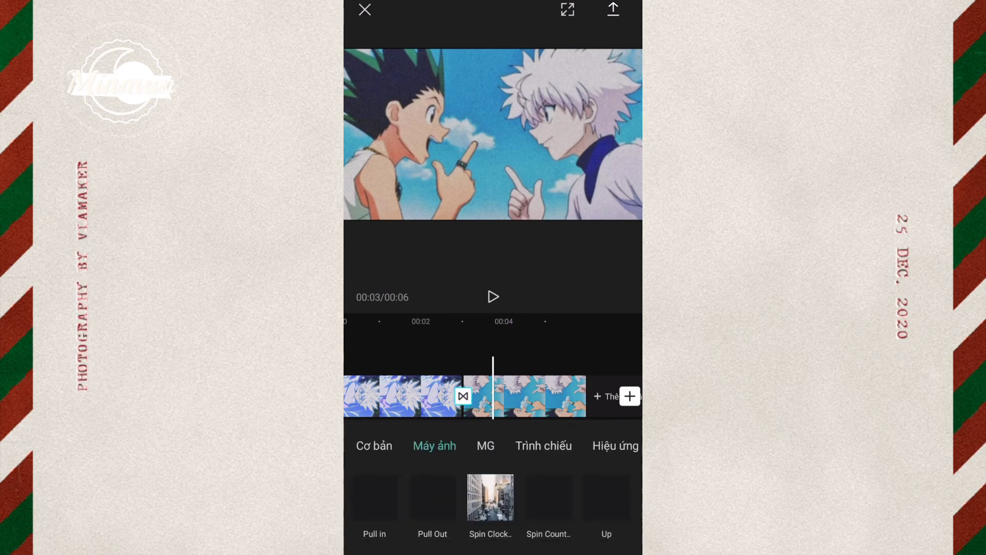
drag(591, 413, 437, 414)
click(553, 422)
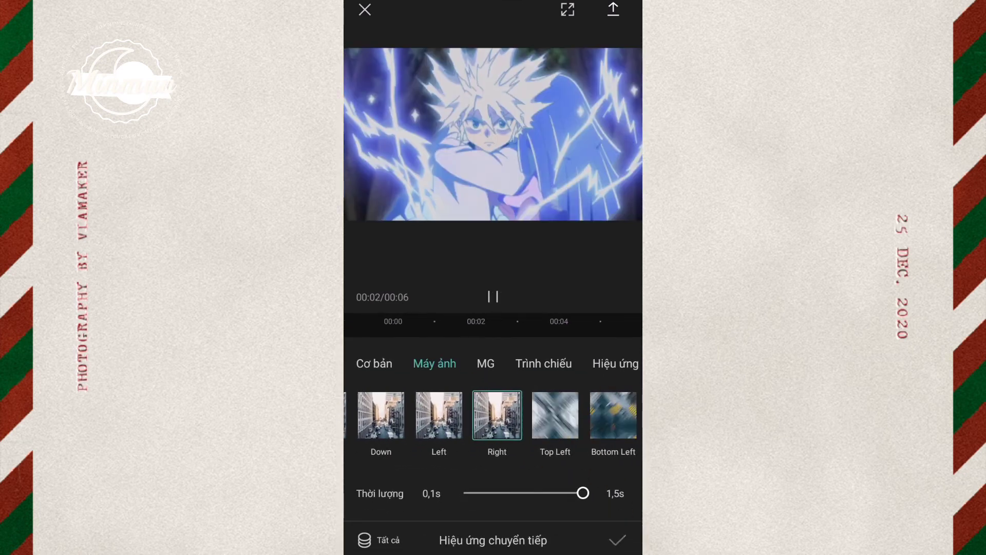
click(617, 539)
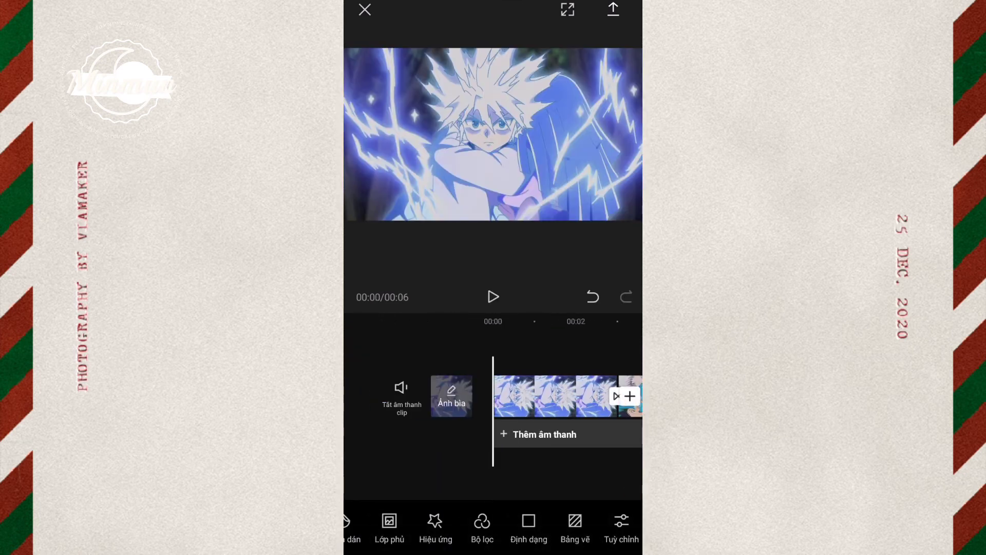
Add the 6-second lightning Killua video and make it an overlay layer
click(630, 396)
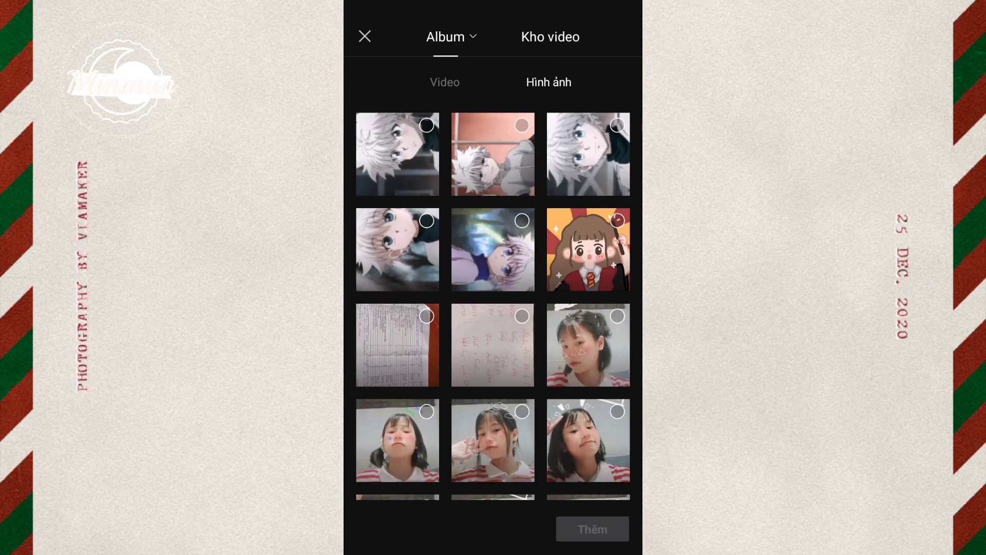
click(426, 119)
click(592, 529)
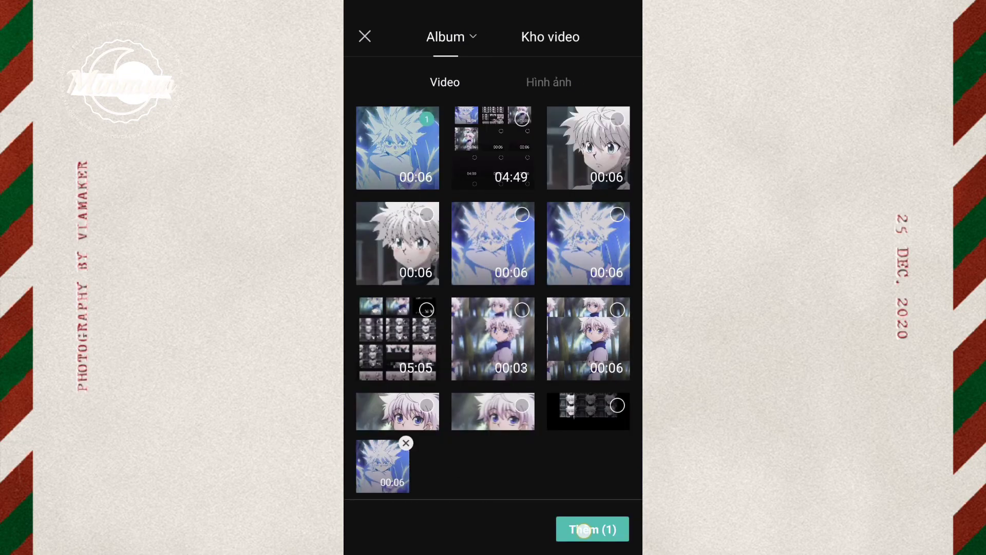
drag(437, 529, 529, 529)
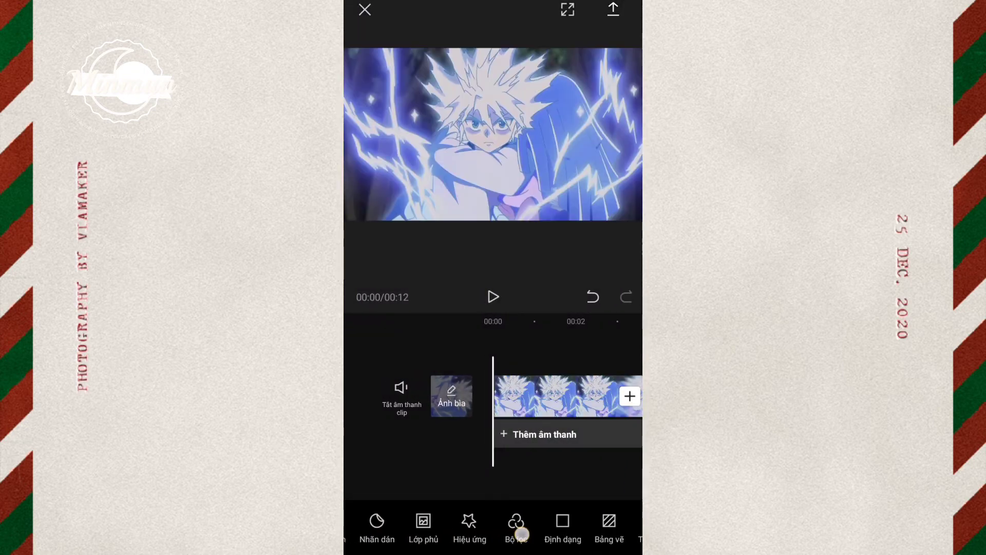
click(539, 386)
drag(555, 529, 411, 529)
drag(559, 534, 383, 527)
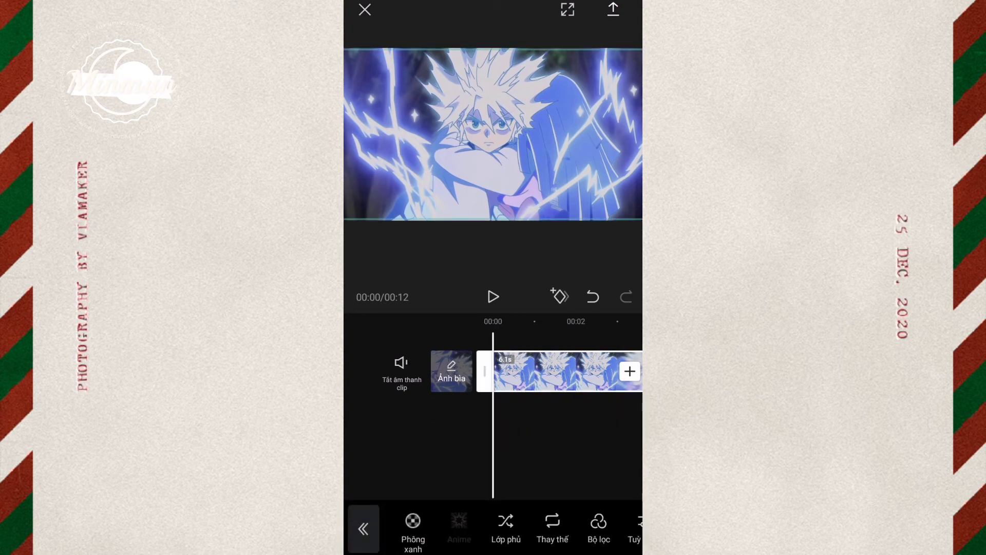
click(506, 529)
Apply a Split mask to the overlay and play back the edit
drag(591, 469, 492, 469)
drag(591, 529, 411, 529)
click(595, 526)
click(431, 465)
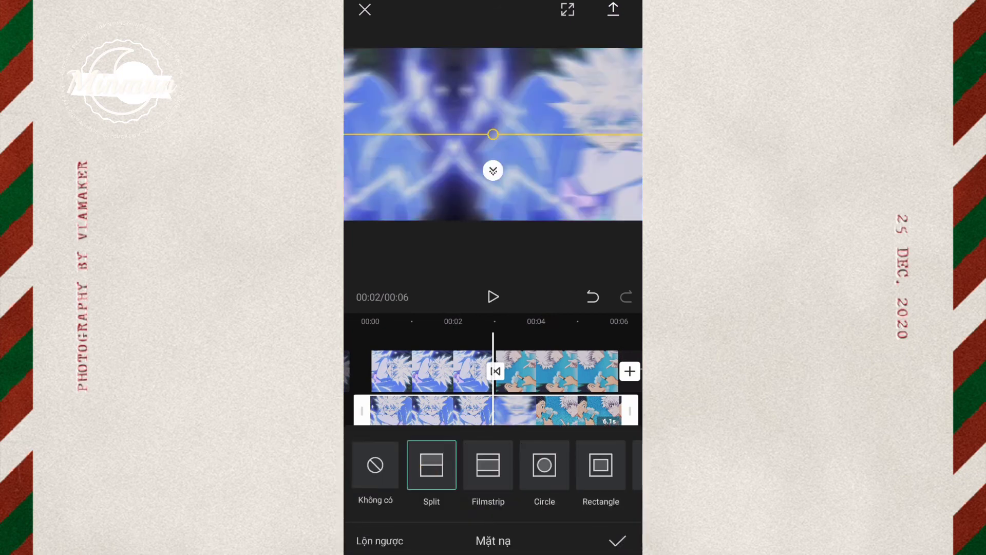
click(618, 540)
click(363, 529)
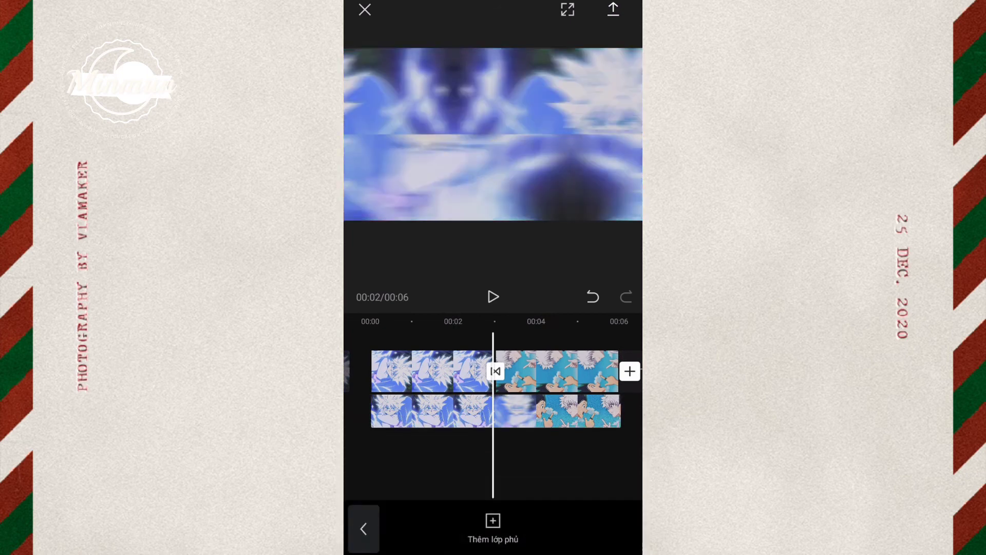
click(363, 529)
click(493, 296)
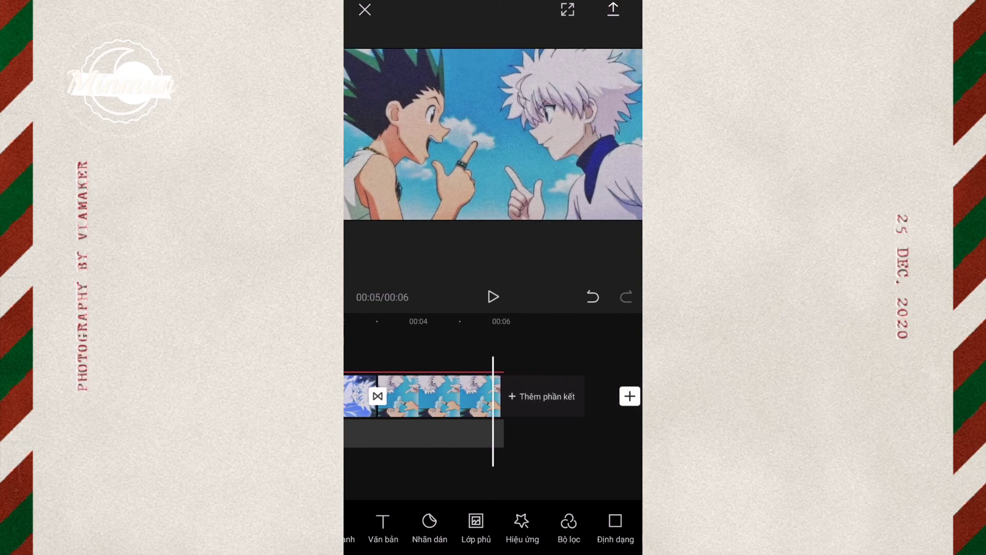
click(613, 10)
drag(510, 262, 493, 260)
click(524, 513)
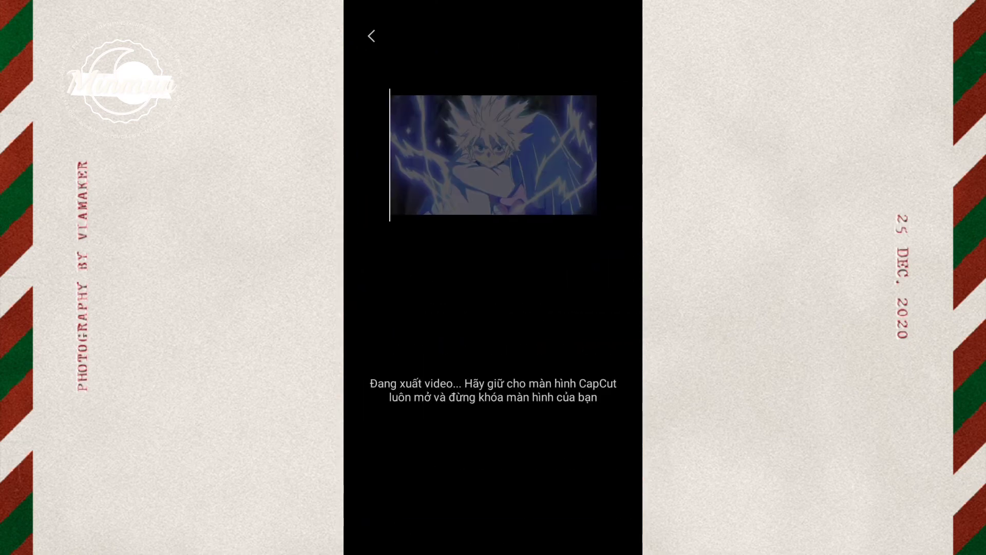
click(494, 468)
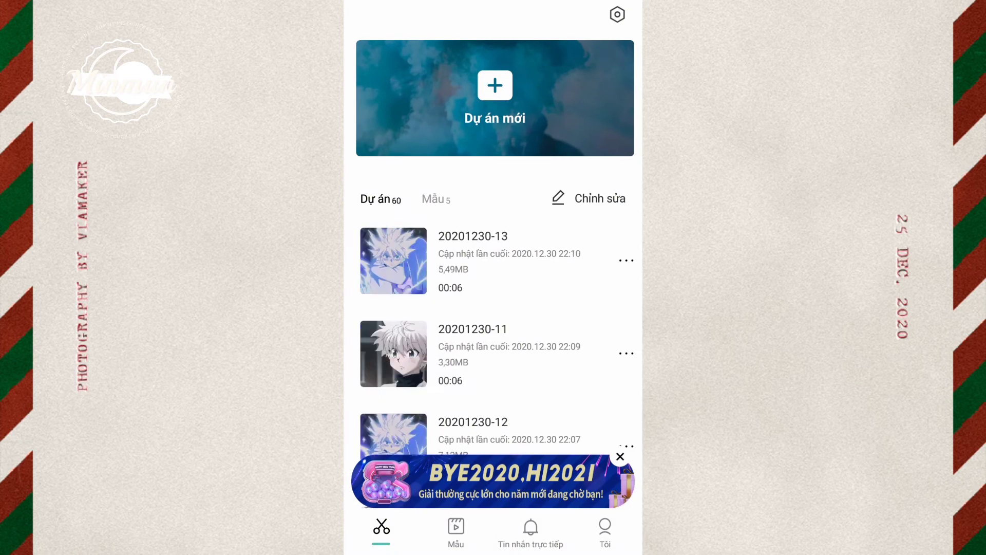
click(394, 353)
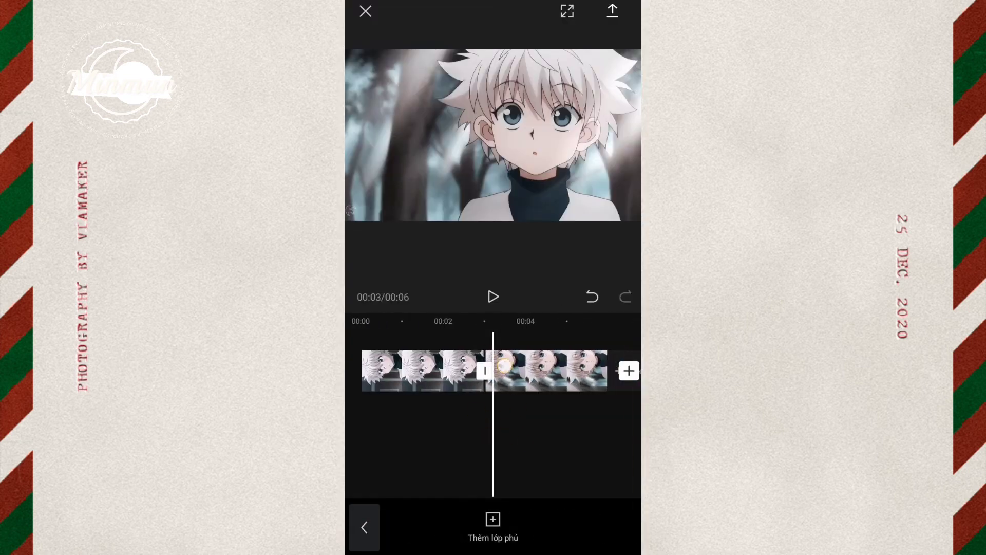
Set the transition between the two Killua clips to the Up camera move
click(485, 370)
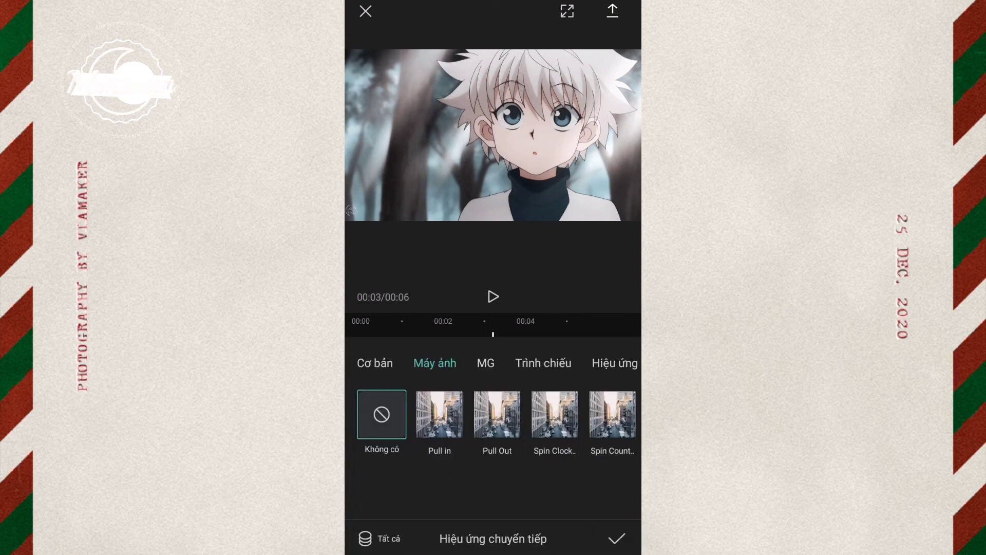
scroll(493, 414, right, 5)
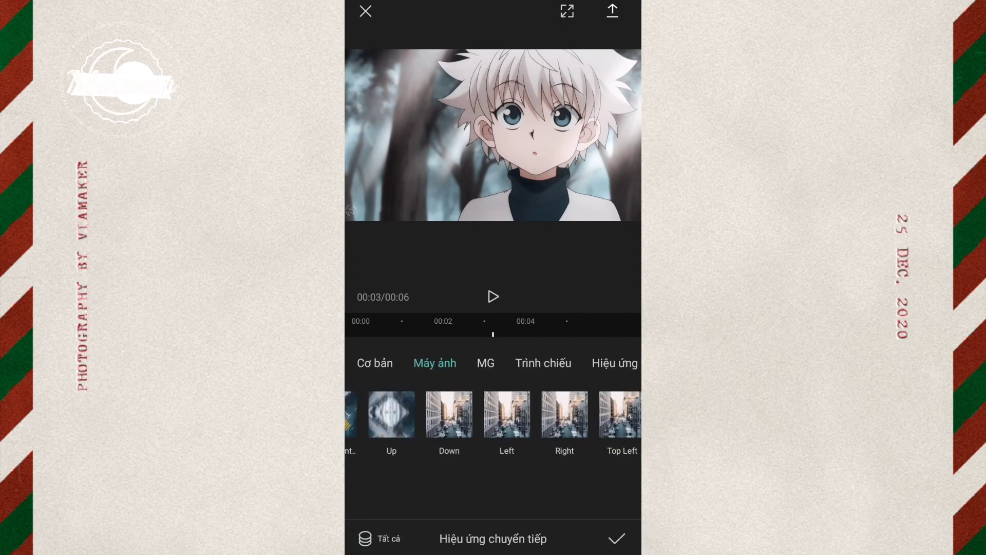
click(392, 414)
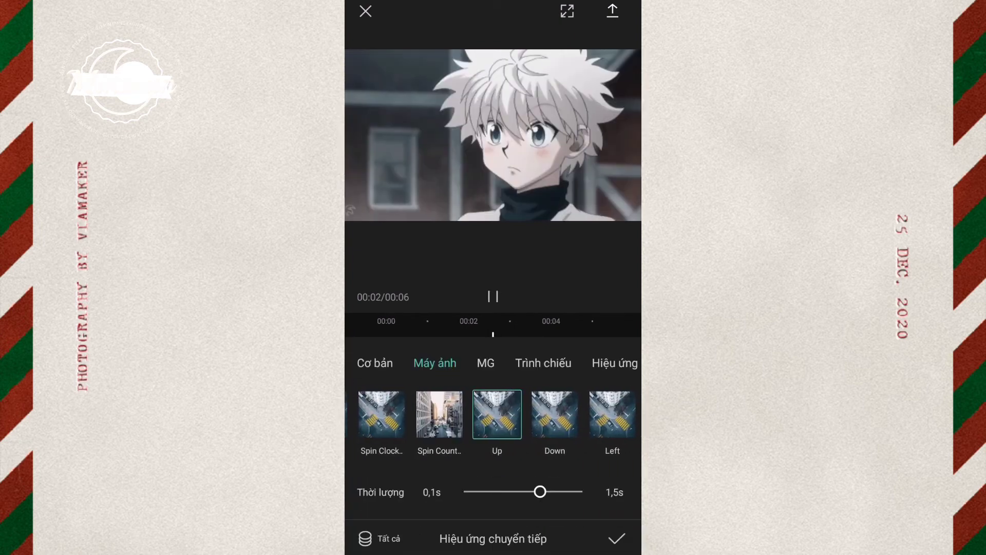
click(617, 539)
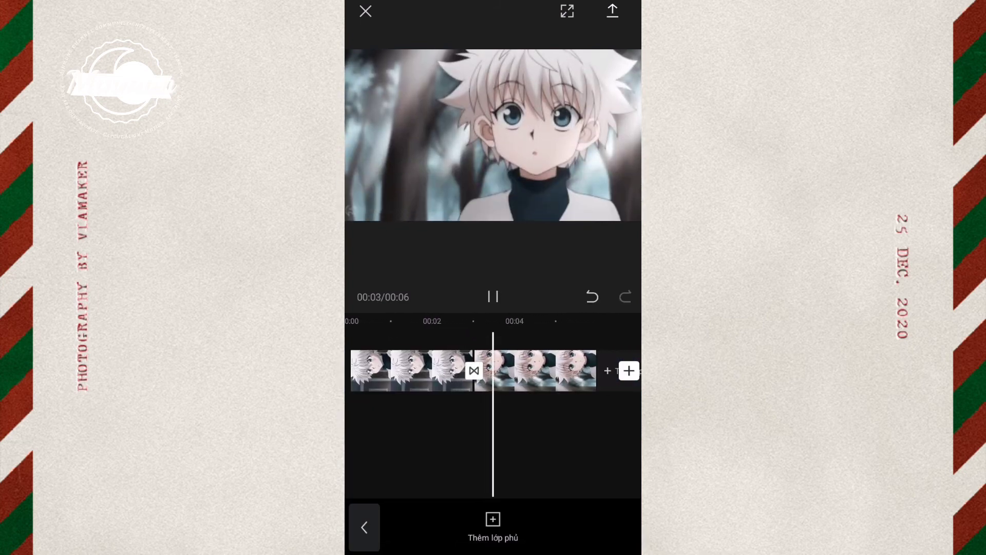
Export the edit at 1080p and return to the editor
click(612, 11)
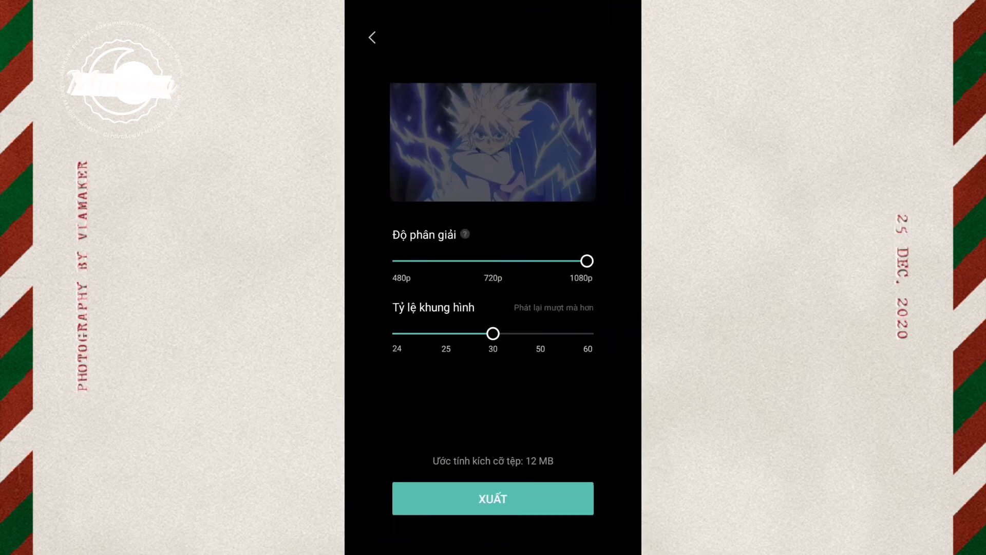
click(493, 498)
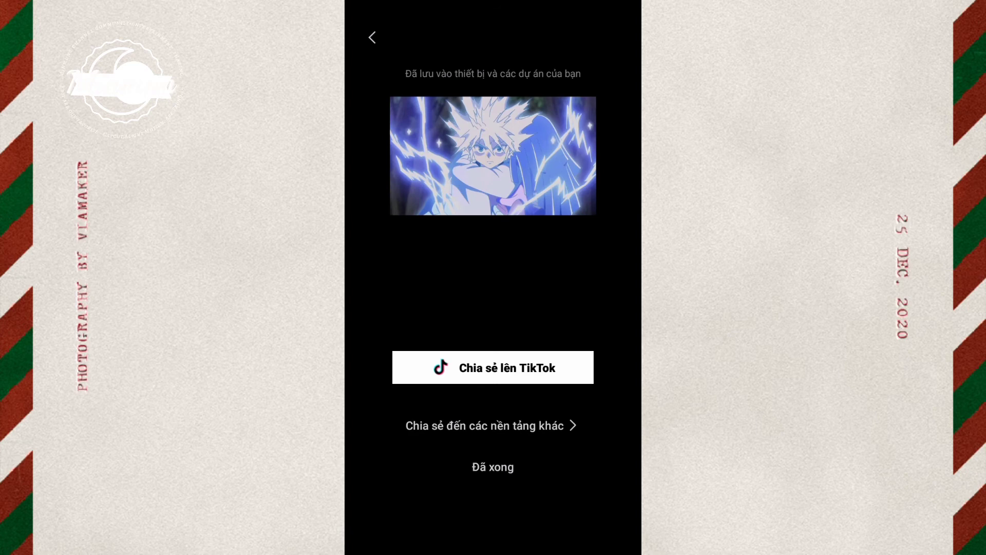
click(372, 37)
click(467, 375)
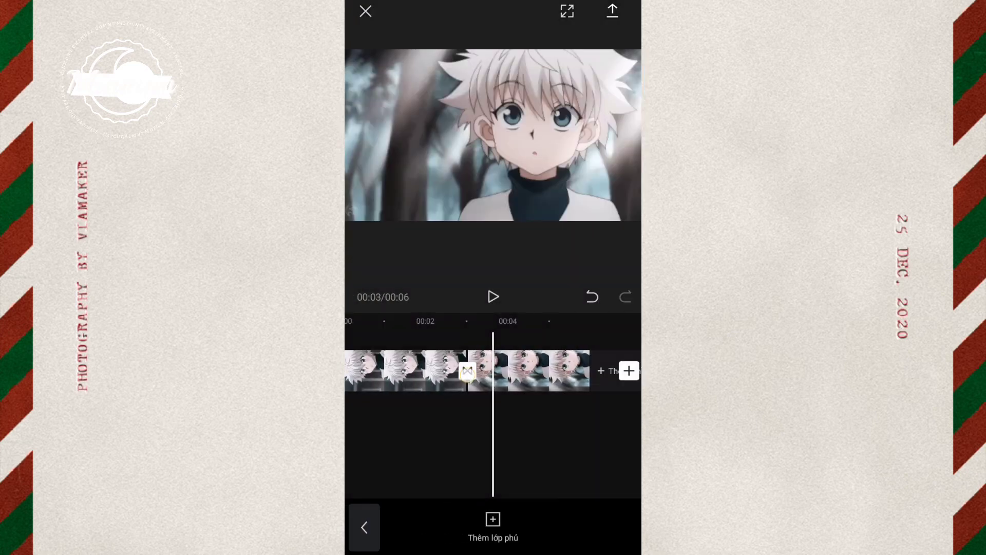
click(617, 538)
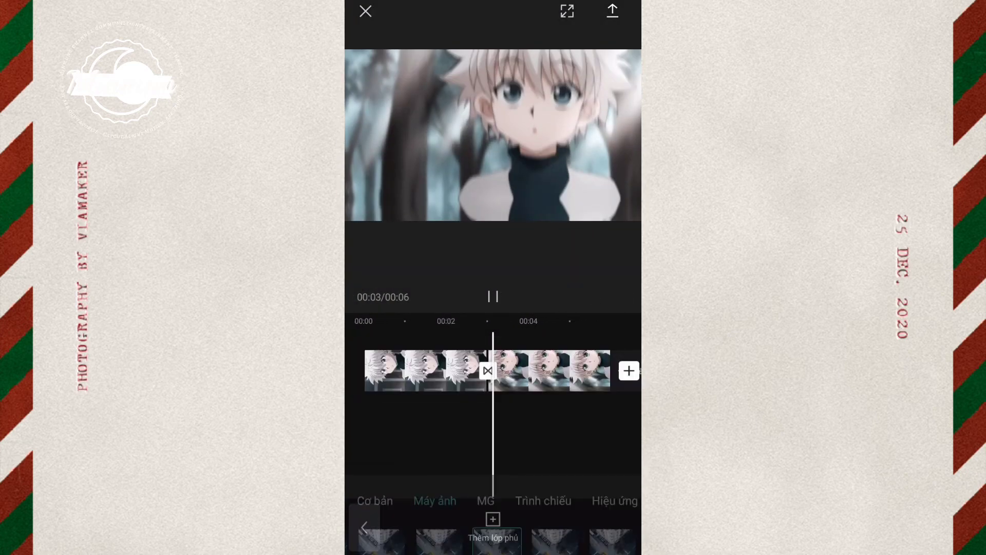
click(540, 478)
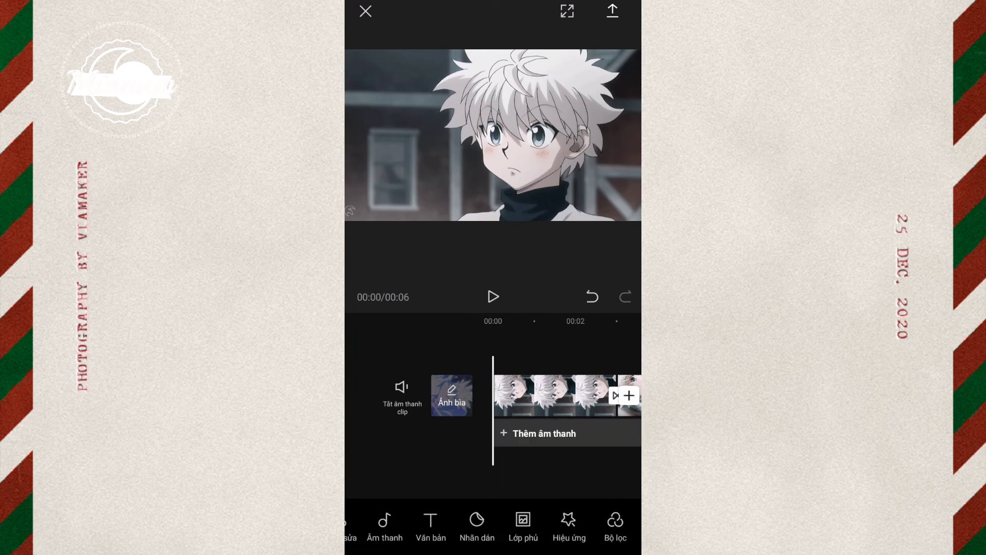
Add the 6-second Killua video from the Video tab as an overlay beneath the two clips
click(628, 395)
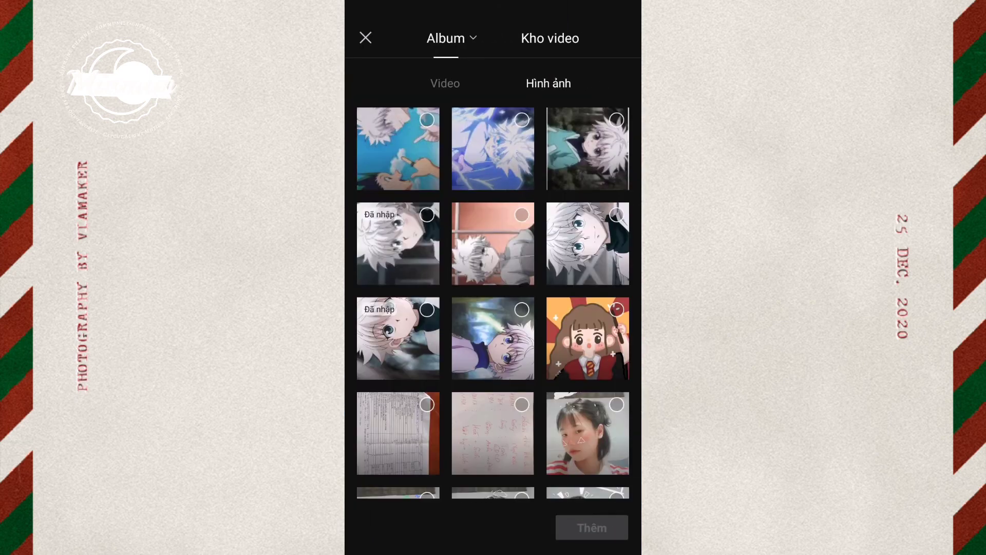
click(445, 83)
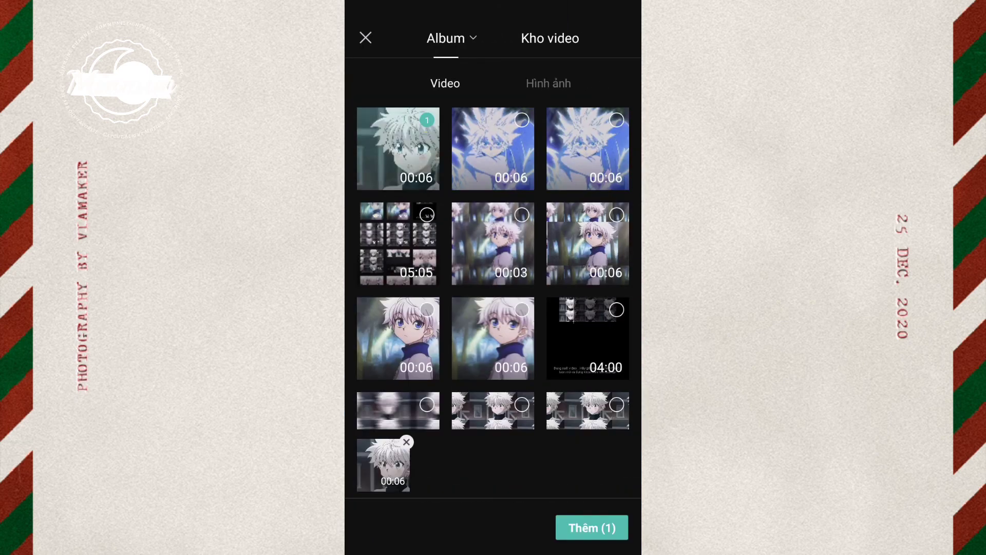
click(592, 527)
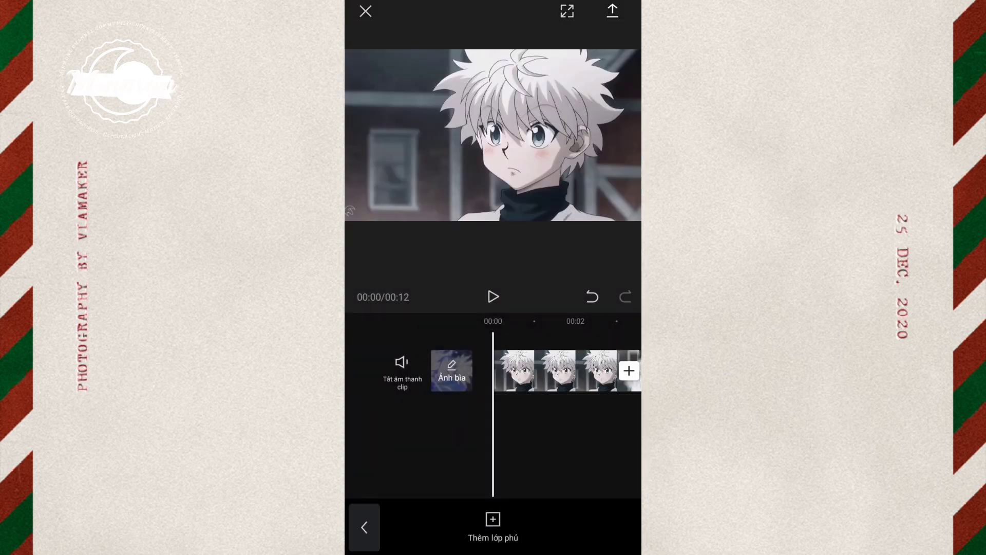
click(560, 370)
drag(591, 527, 411, 527)
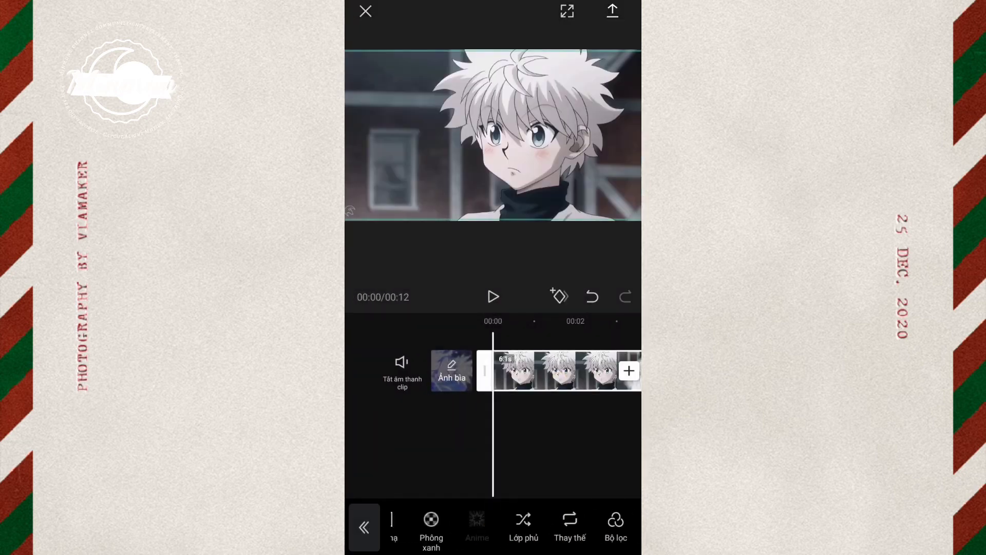
scroll(493, 386, right, 10)
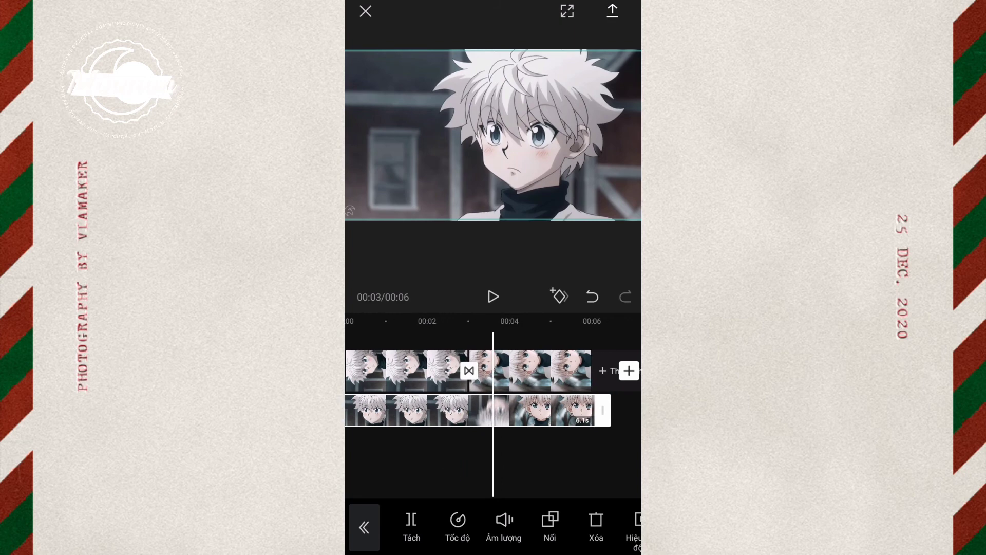
click(601, 529)
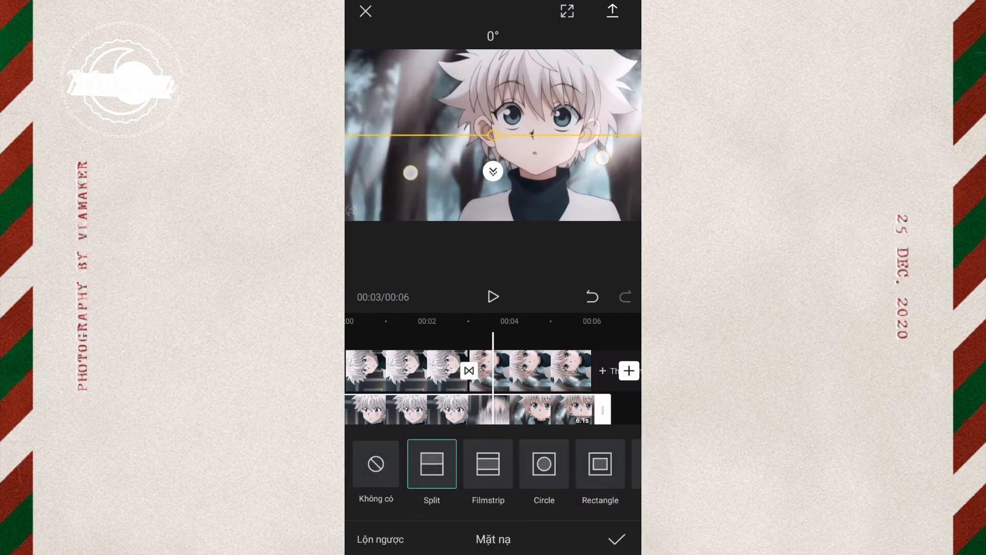
Tilt the overlay's Split mask line to 73 degrees and preview the edit
drag(493, 171, 459, 146)
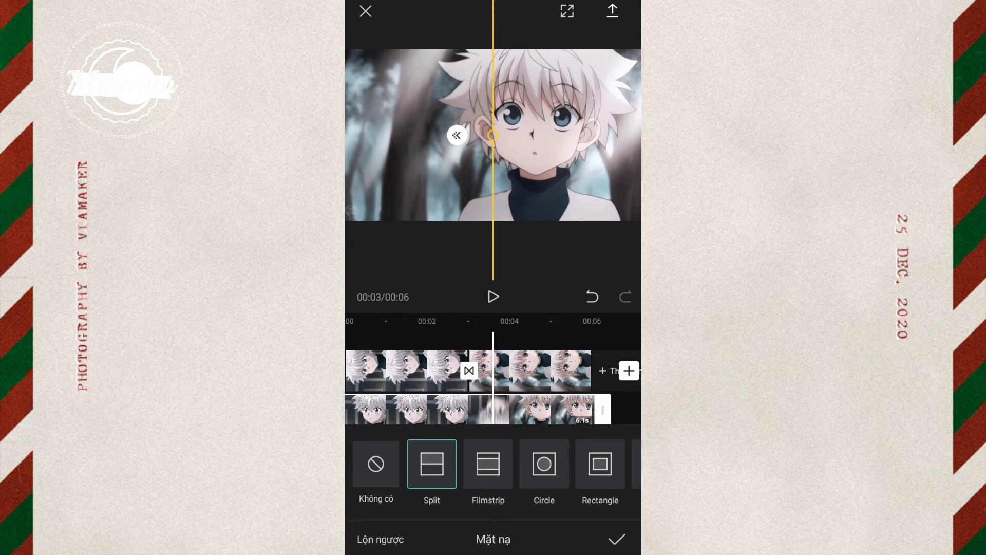
click(616, 539)
drag(422, 370, 570, 370)
click(364, 527)
click(493, 296)
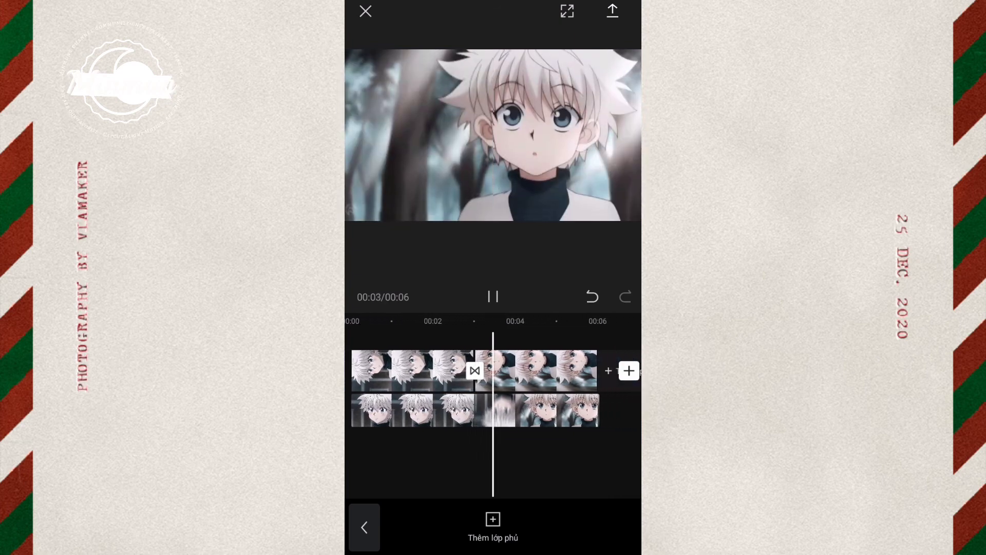
Export the split-mask overlay edit at 1080p, 30 fps
click(613, 11)
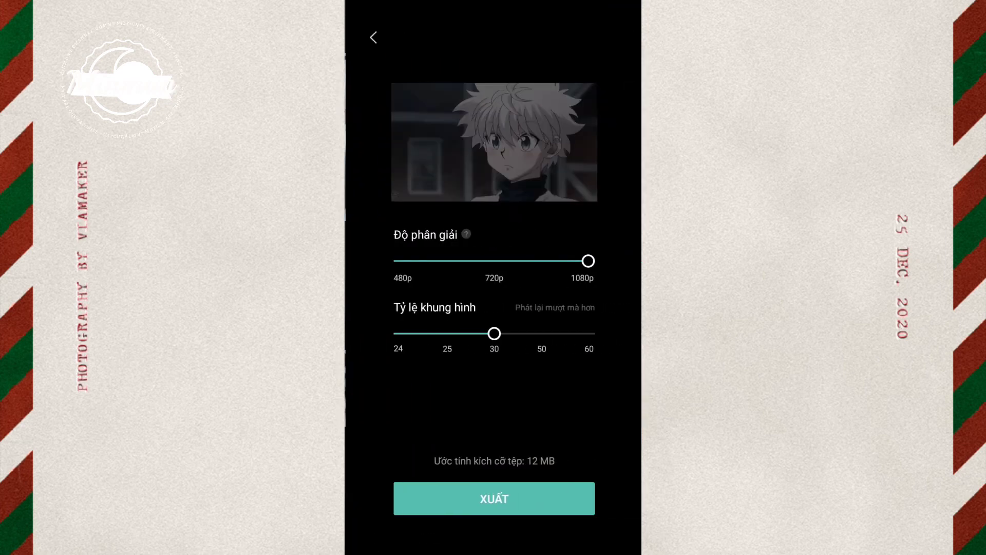
click(493, 498)
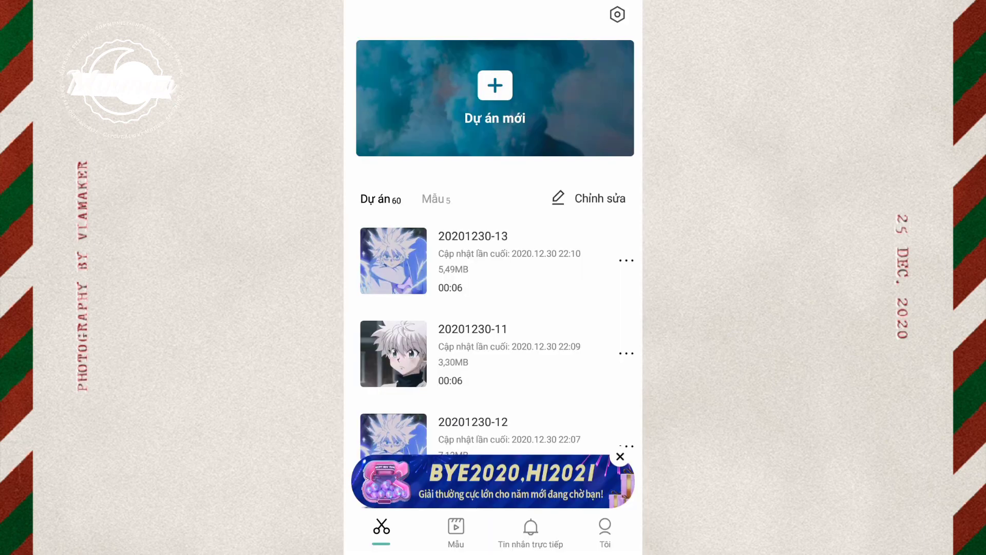
click(494, 97)
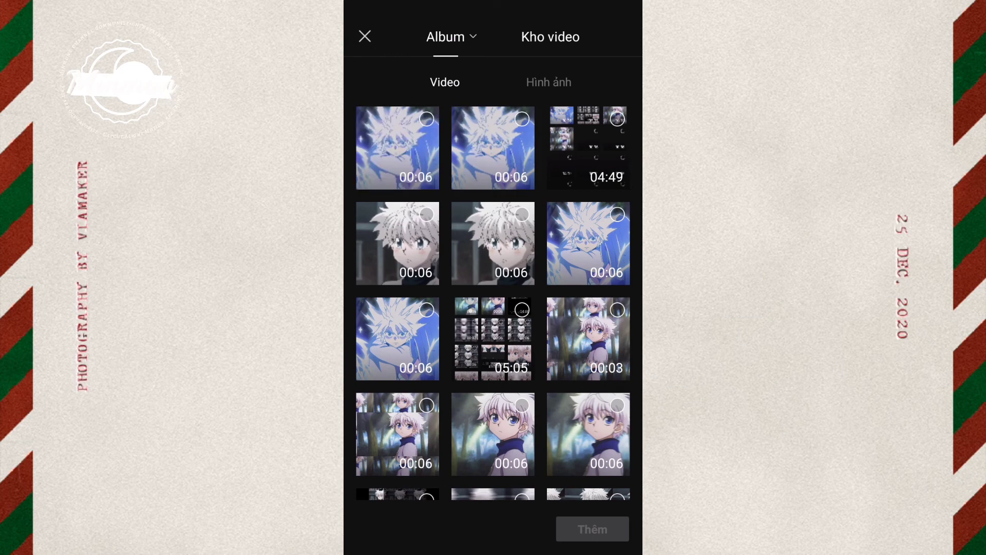
Pick the lightning Killua clip, then the close-up clip, and add both to the project
click(424, 135)
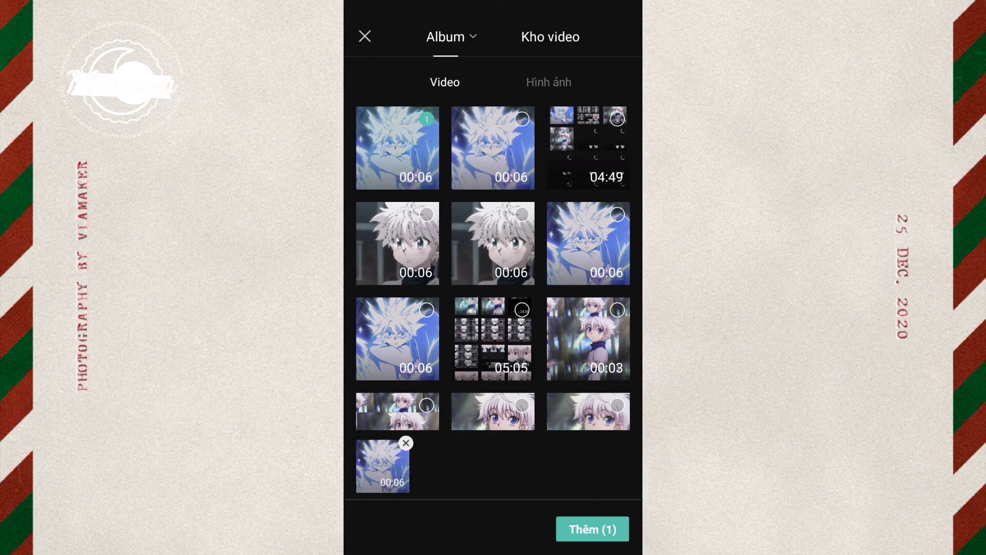
click(427, 214)
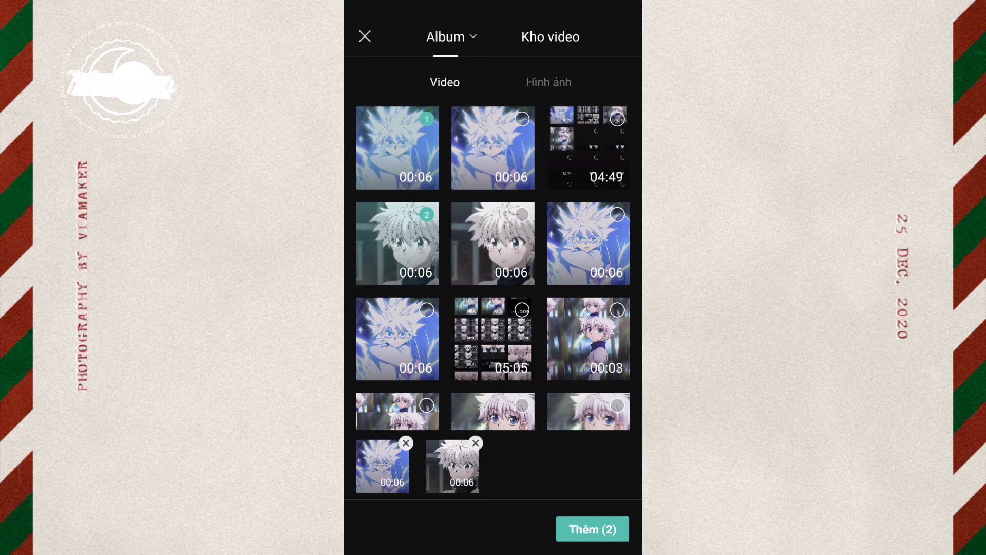
click(592, 529)
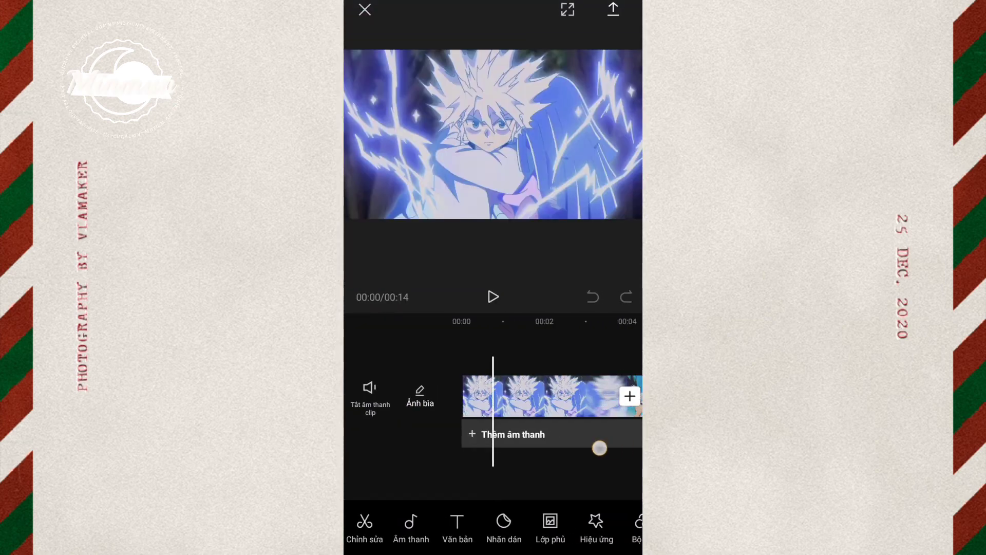
Trim the lightning Killua clip down to about 2.3 seconds, undoing and redoing one trim
drag(613, 448, 420, 496)
mouse_move(598, 440)
mouse_down()
mouse_move(577, 438)
mouse_move(621, 469)
mouse_up()
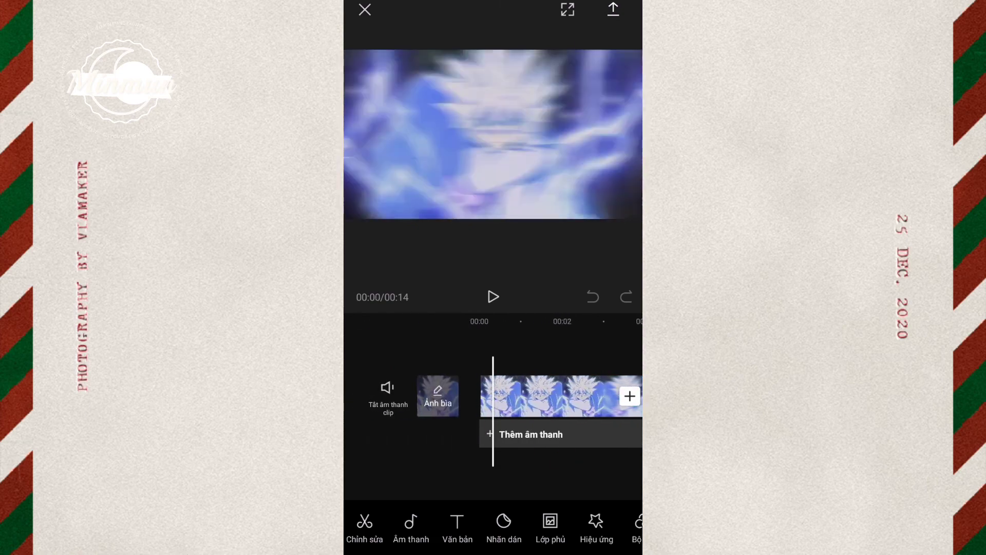
click(550, 395)
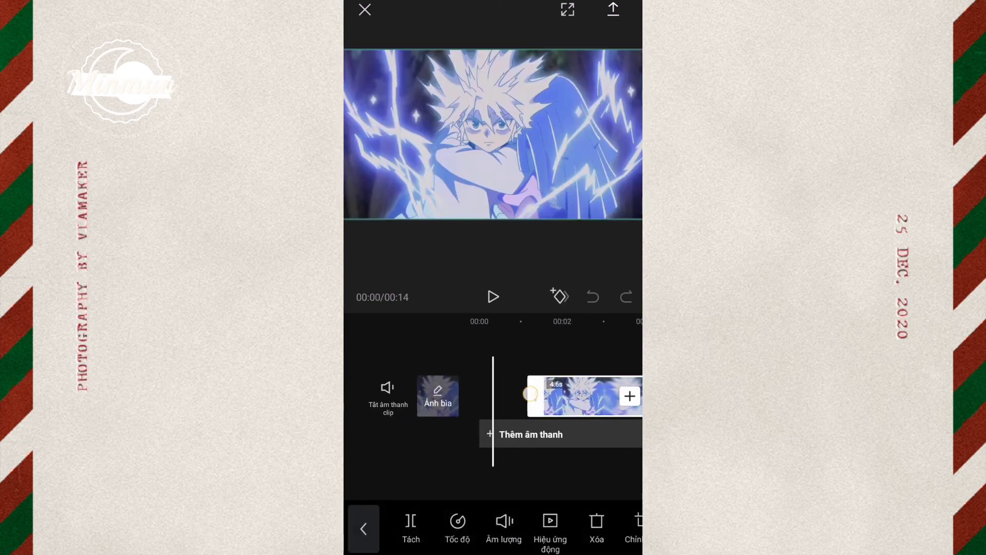
drag(540, 394, 545, 394)
drag(592, 440, 504, 451)
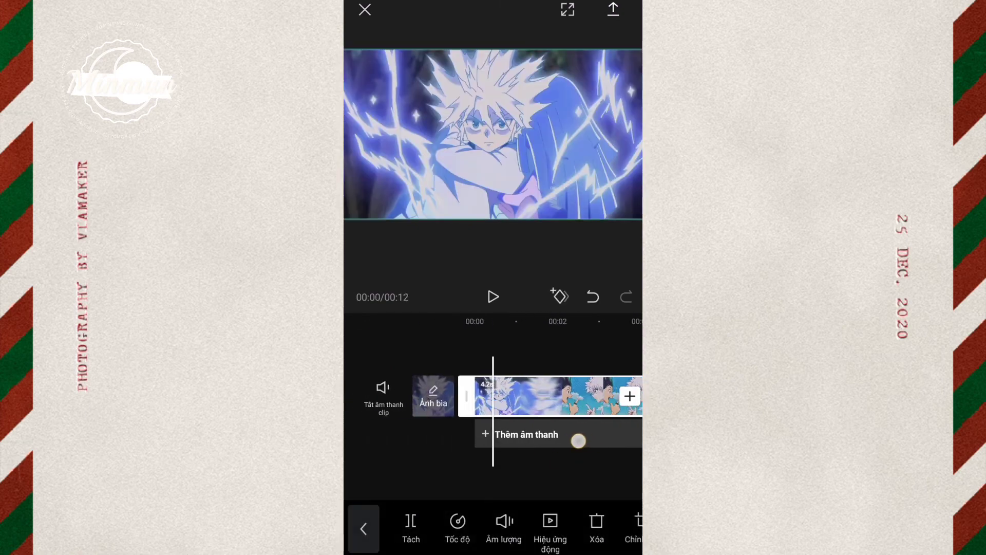
drag(503, 451, 490, 451)
drag(579, 406, 538, 398)
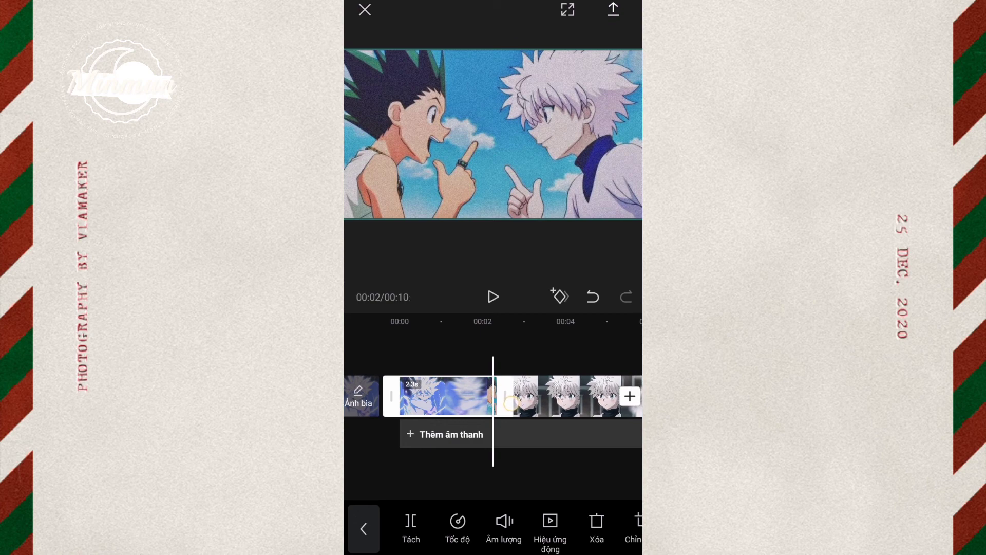
click(593, 296)
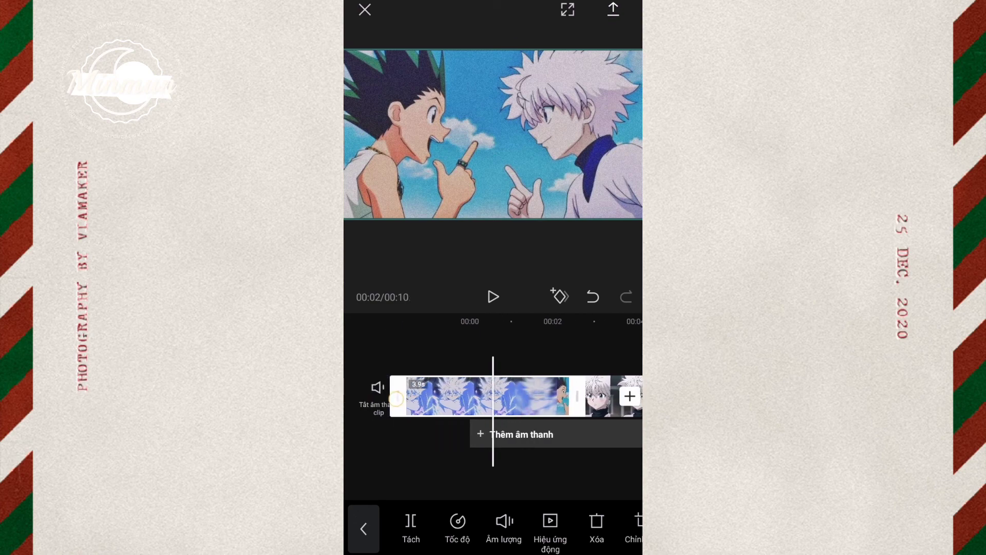
click(592, 297)
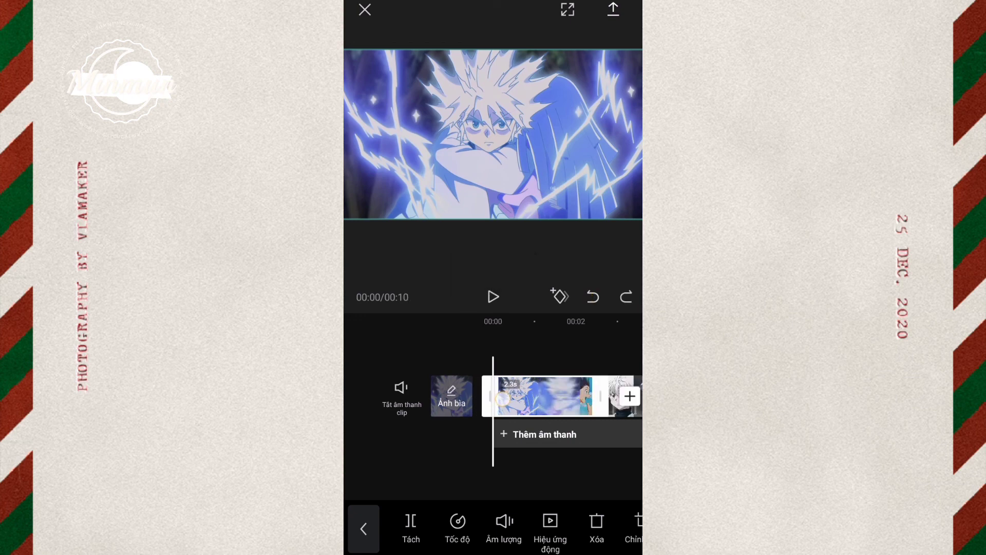
drag(503, 397, 510, 397)
drag(601, 455, 455, 456)
Trim the close-up clip's start and end so the whole edit runs 7 seconds
click(514, 396)
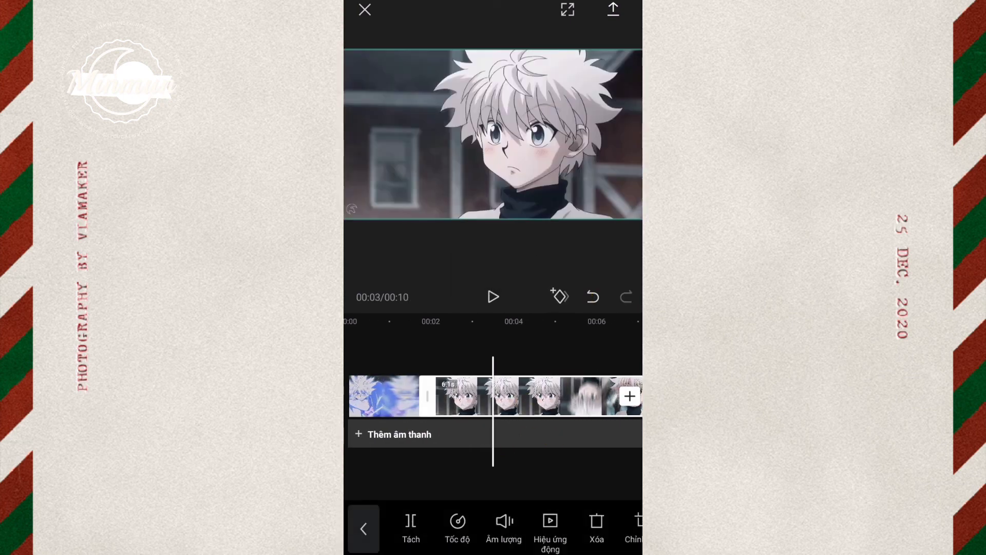
drag(427, 395, 518, 395)
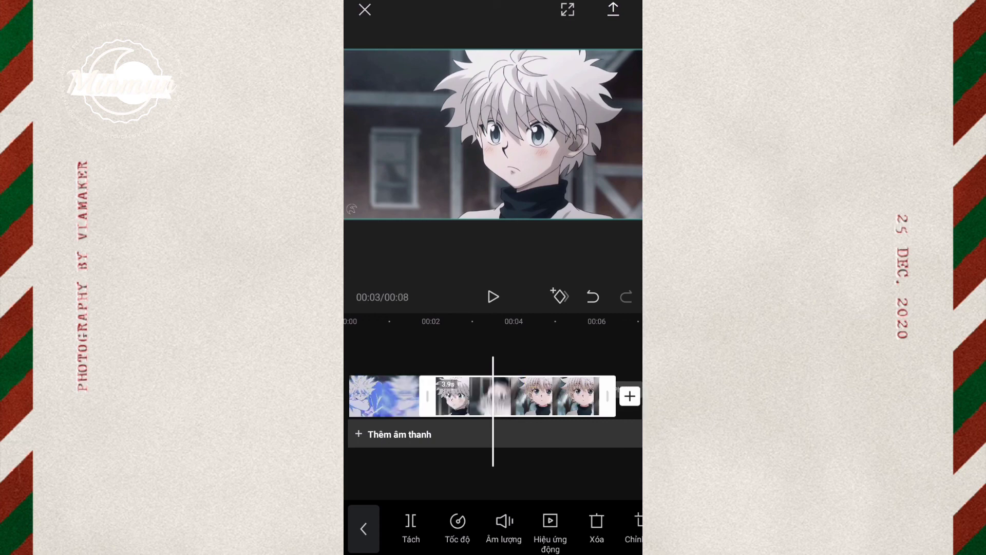
drag(589, 444, 554, 446)
mouse_move(452, 395)
mouse_down()
mouse_move(461, 390)
mouse_move(445, 383)
mouse_up()
drag(555, 422, 471, 420)
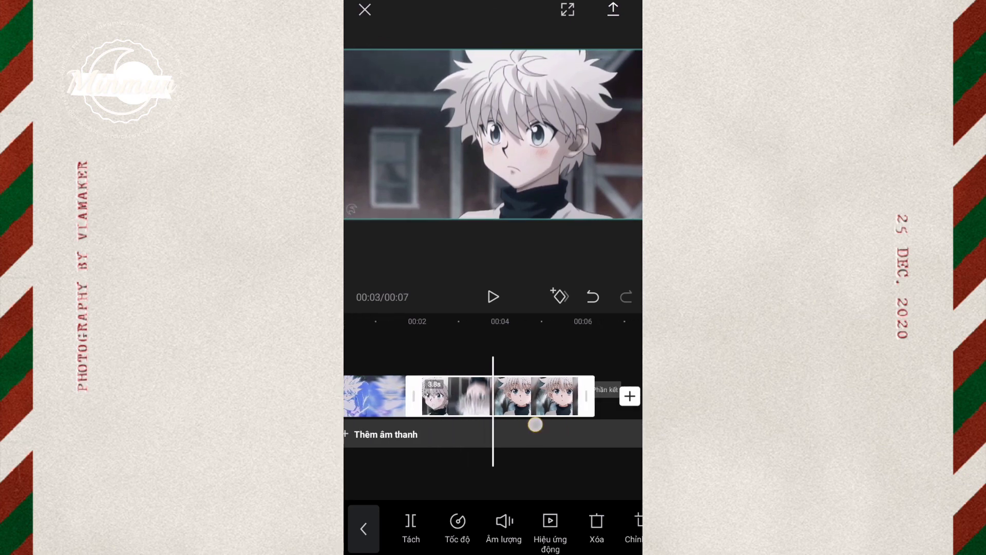
drag(538, 395, 466, 392)
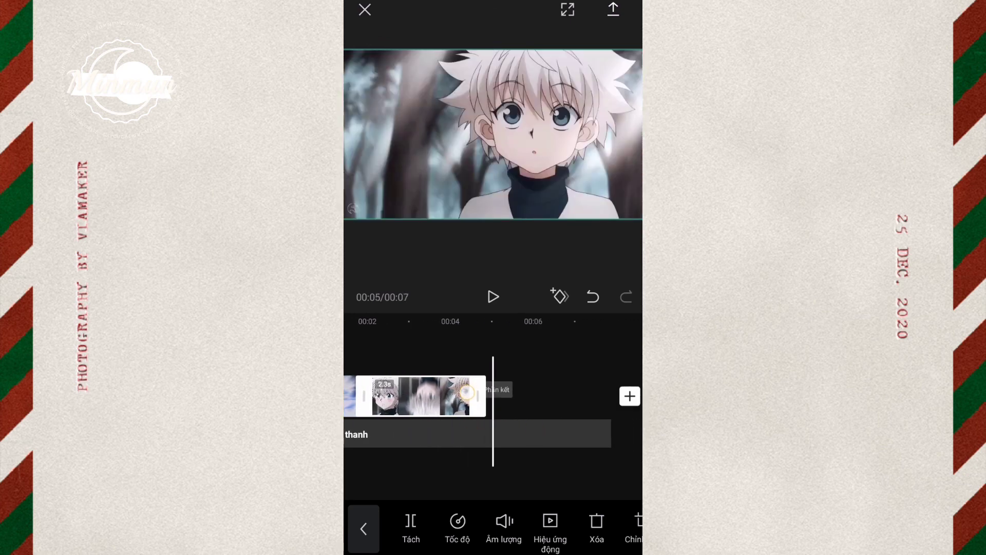
Delete the default Phần kết ending clip from the timeline
click(531, 398)
click(597, 520)
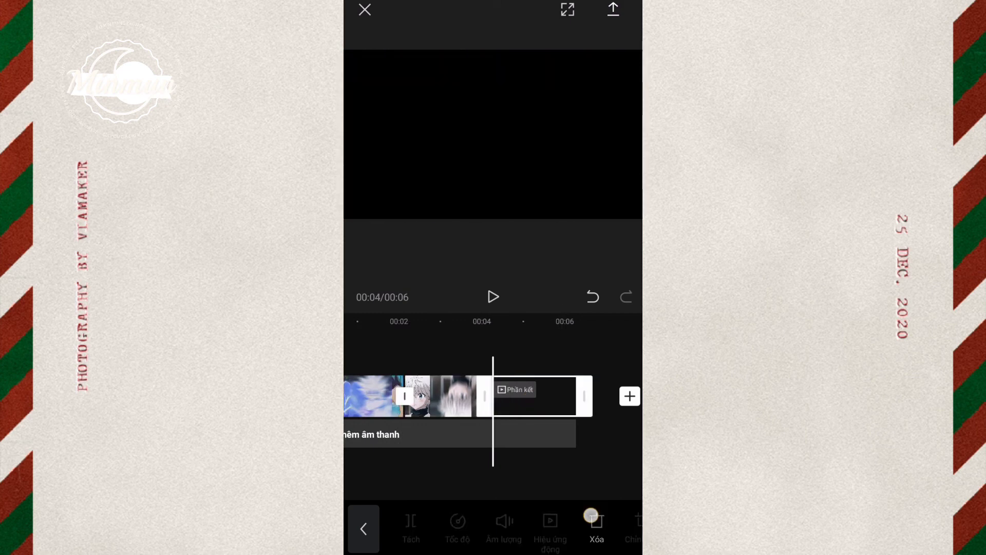
click(529, 458)
Show the transition choices at the join between the two Killua clips
drag(555, 456, 524, 442)
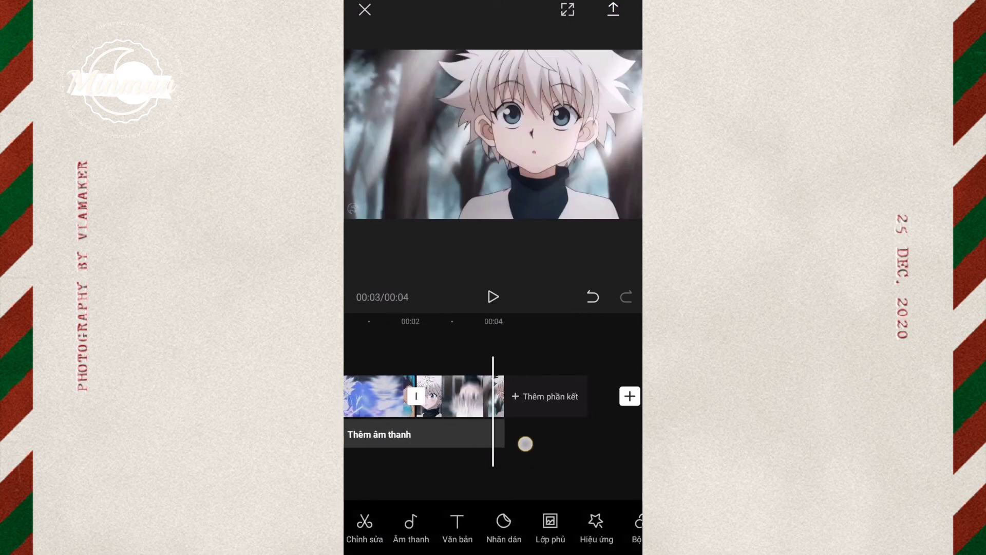
click(494, 409)
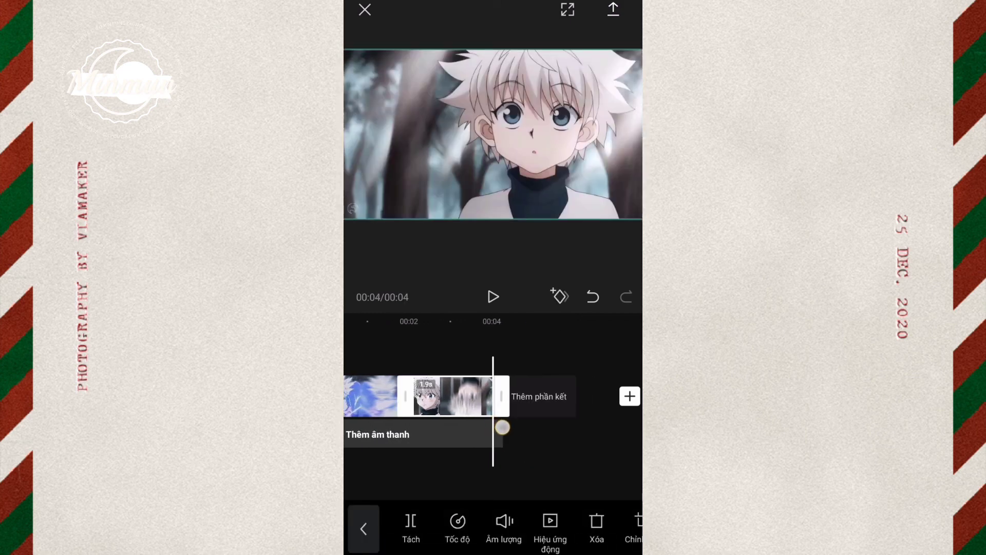
drag(514, 437, 519, 469)
click(519, 469)
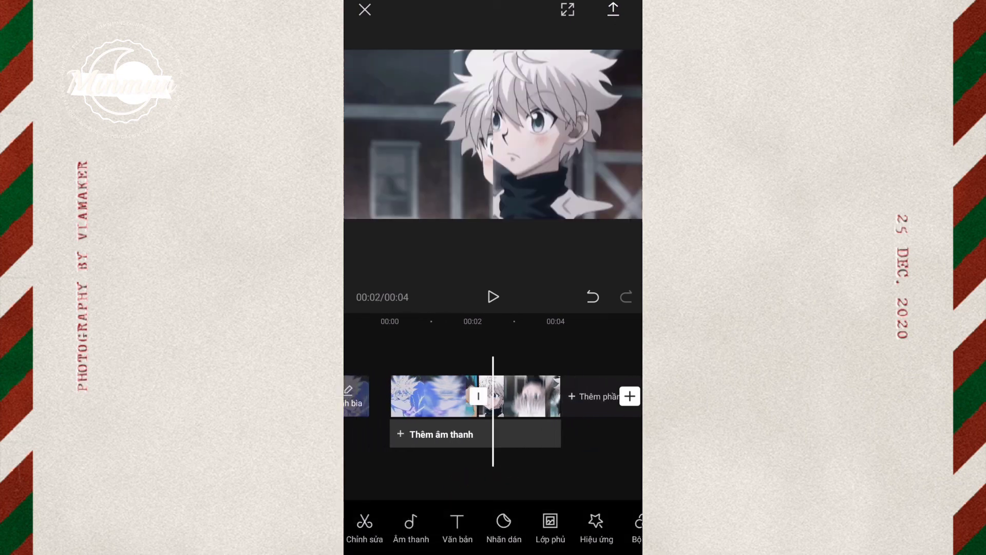
mouse_move(491, 418)
mouse_down()
mouse_move(487, 382)
mouse_move(433, 369)
mouse_up()
click(453, 395)
Apply a 1.0s Whirlpool transition from the Hiệu ứng effects between the clips
click(538, 363)
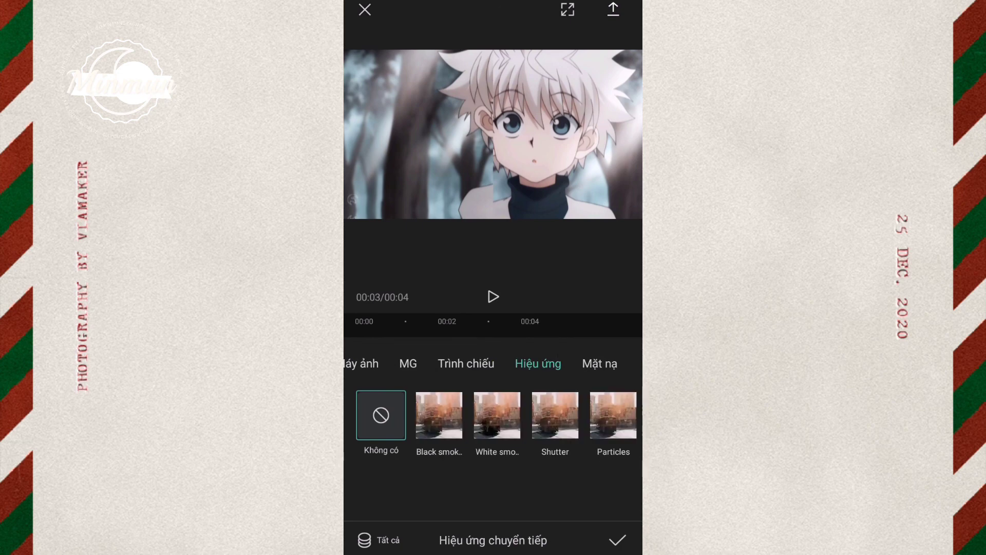
scroll(493, 421, right, 2)
scroll(493, 421, right, 3)
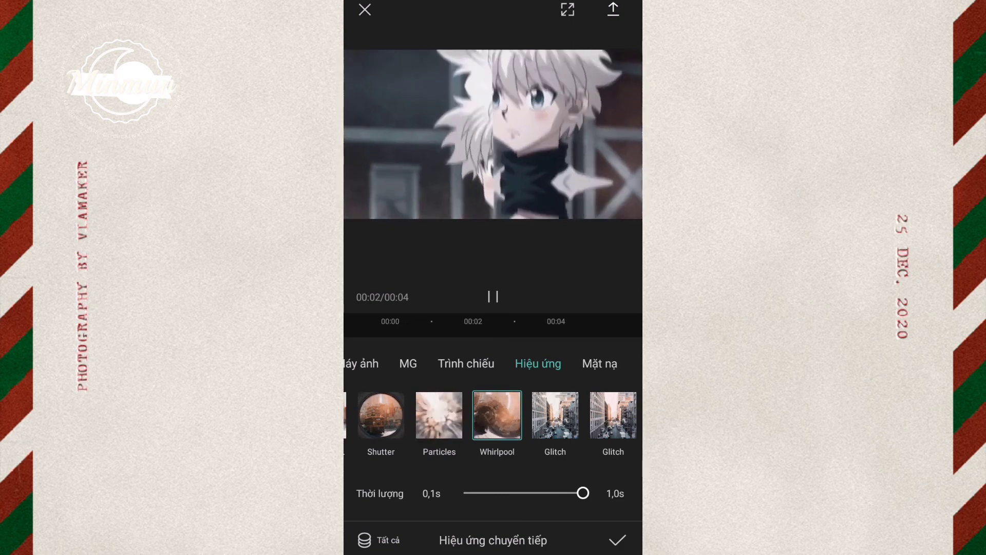
click(617, 540)
Slightly trim the second clip's start, then play the edit to preview the transition
mouse_move(540, 460)
mouse_down()
mouse_move(595, 450)
mouse_move(529, 457)
mouse_move(620, 456)
mouse_up()
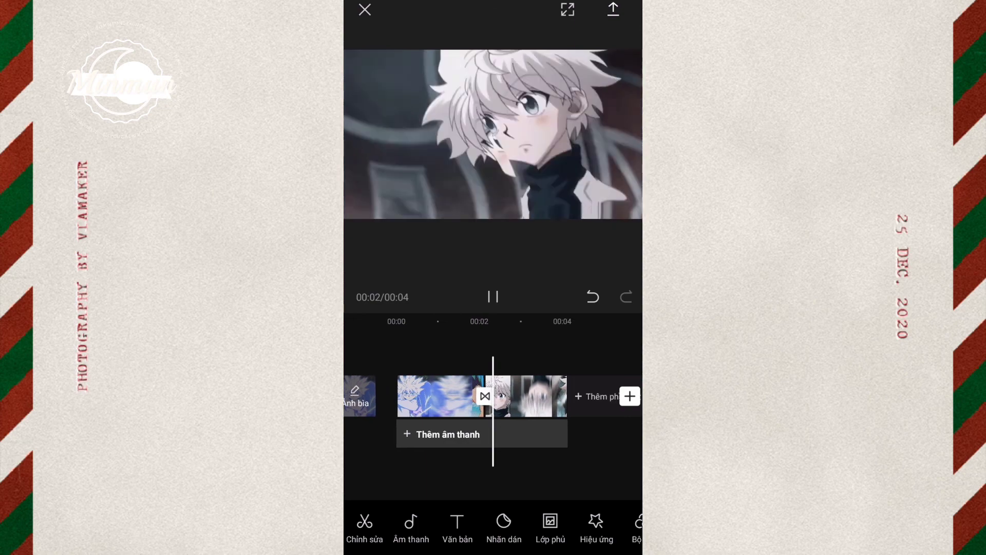
drag(524, 447, 577, 447)
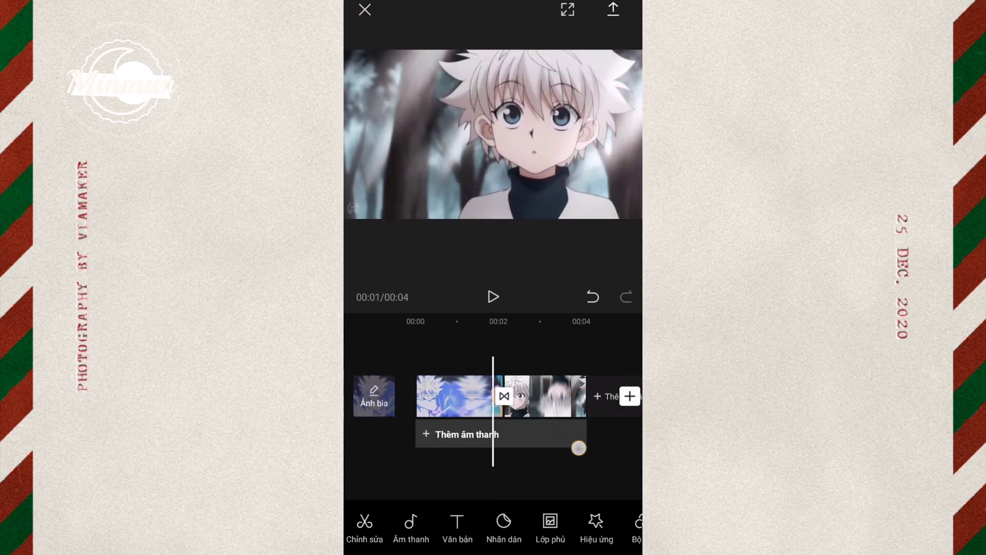
click(534, 395)
drag(485, 395, 465, 392)
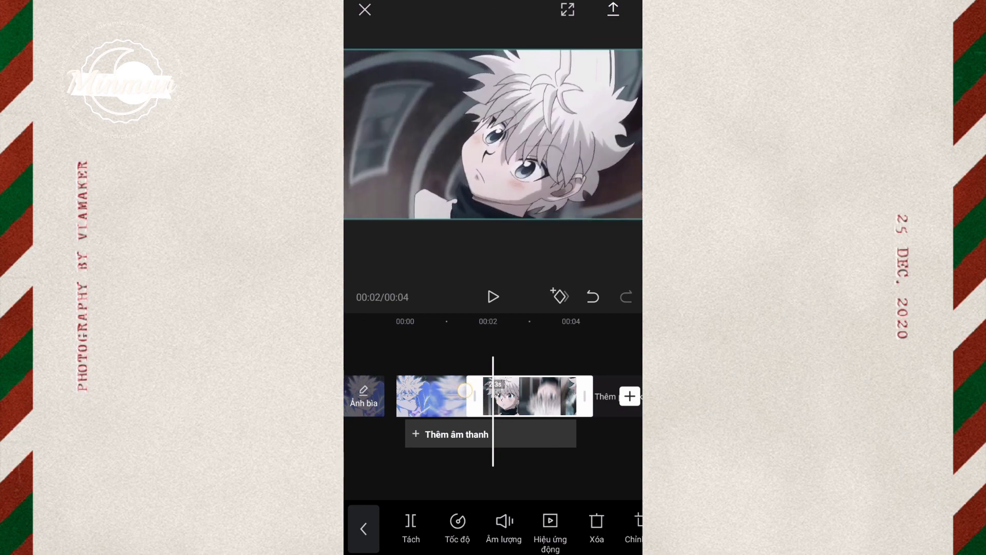
drag(465, 390, 471, 387)
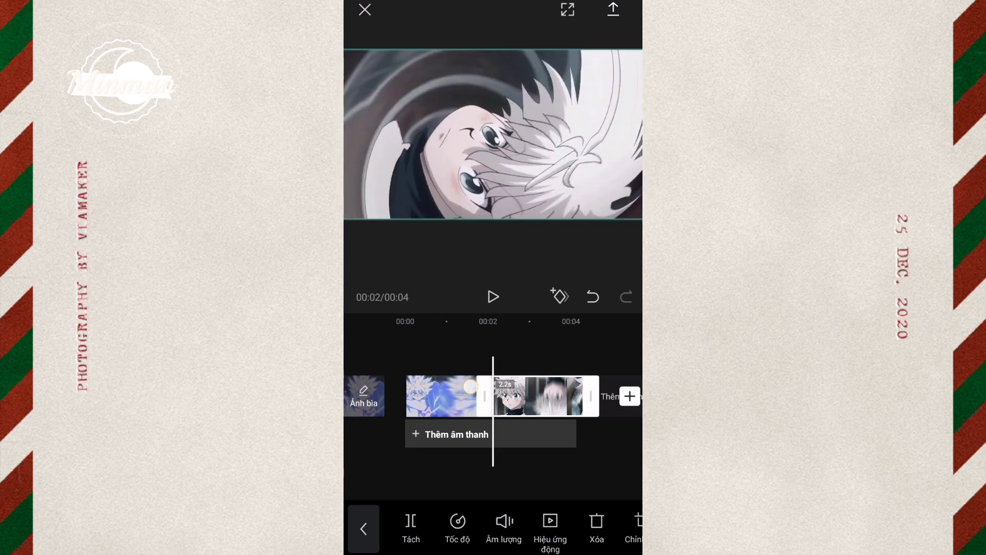
click(495, 466)
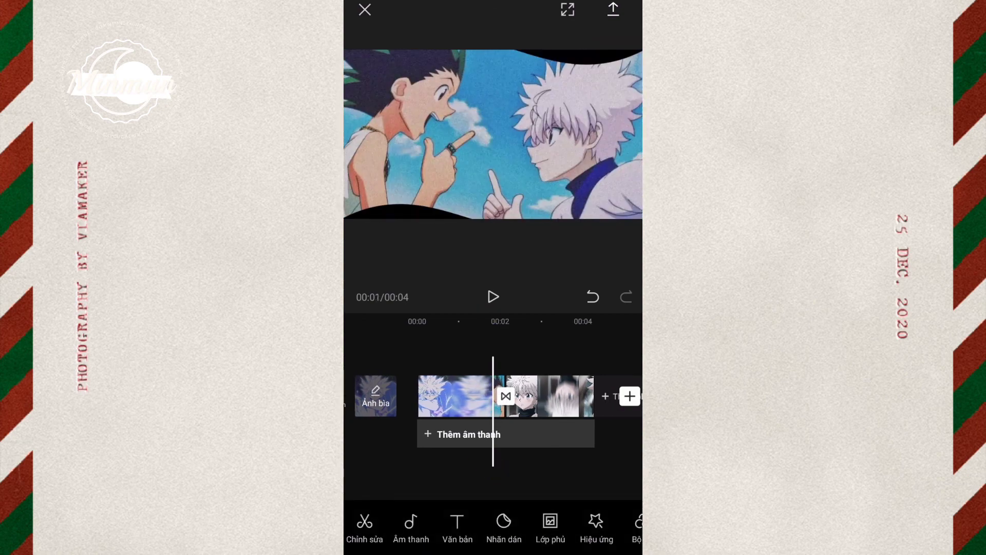
click(494, 296)
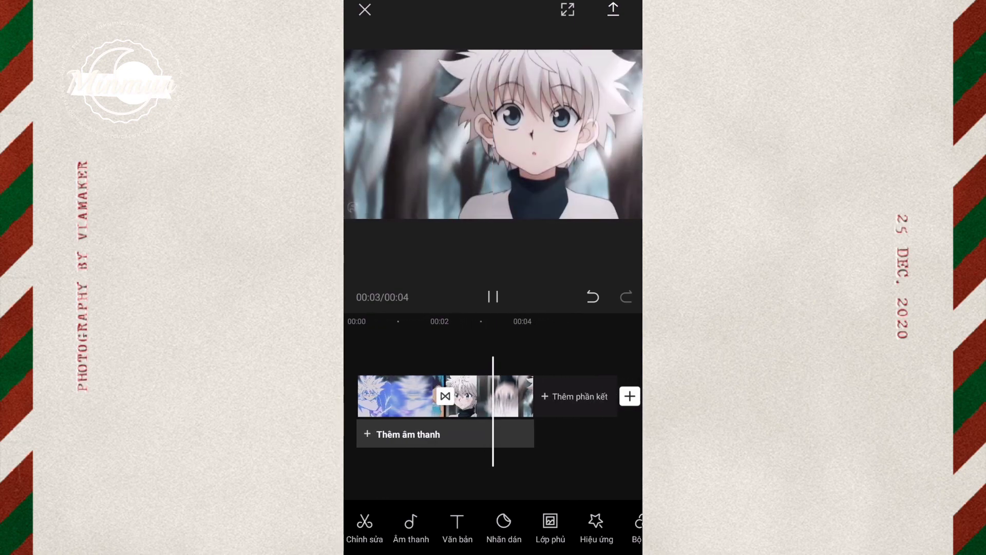
click(613, 12)
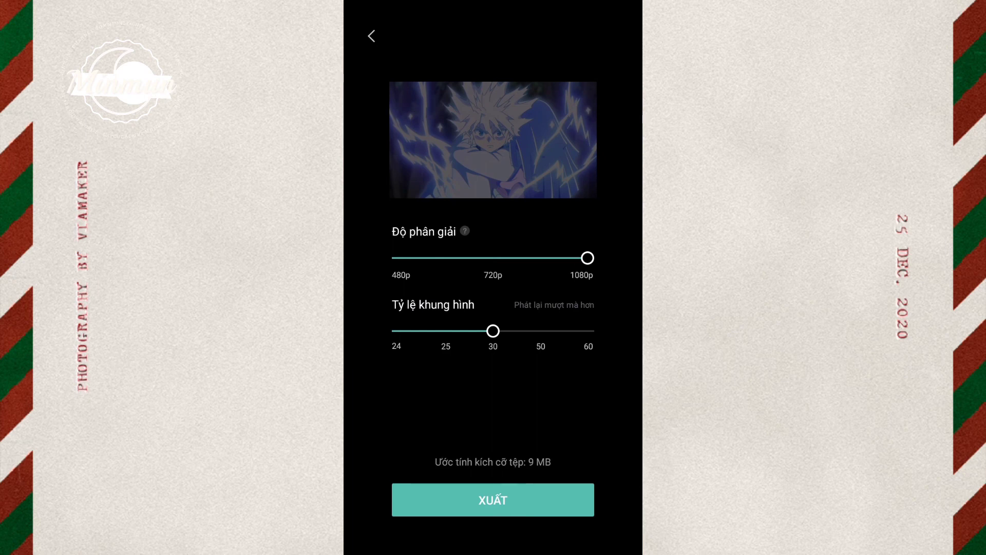
Export the 4-second Whirlpool edit with XUẤT and return to the project list
click(544, 506)
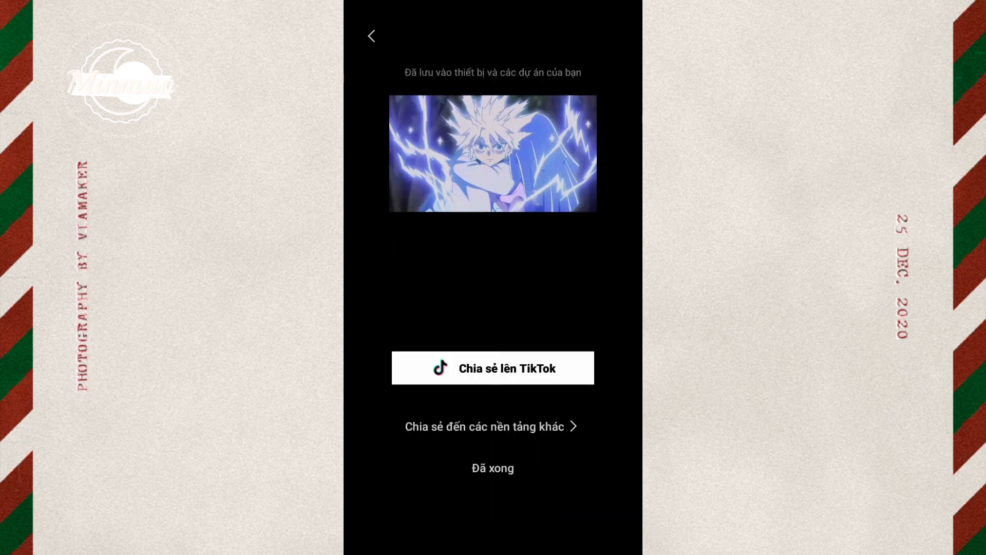
click(493, 468)
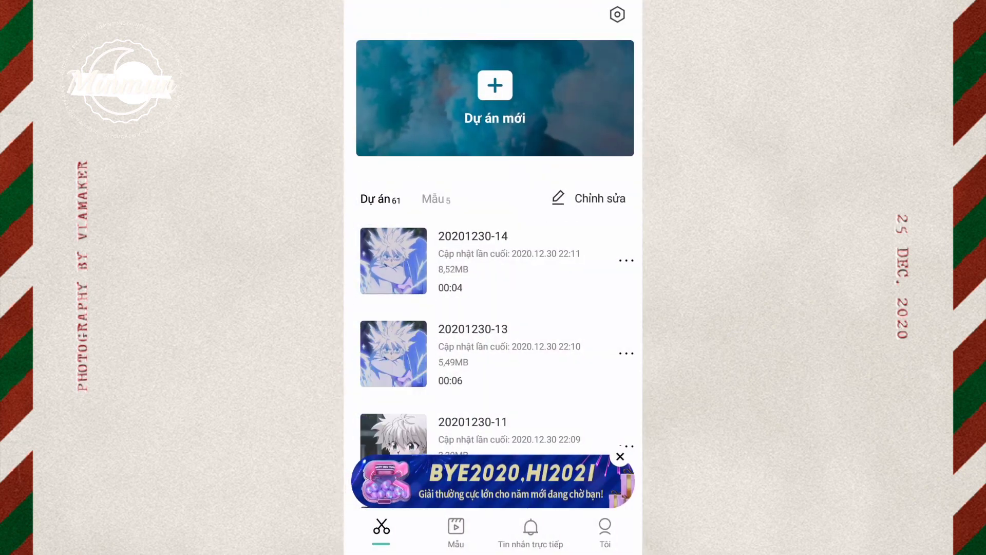